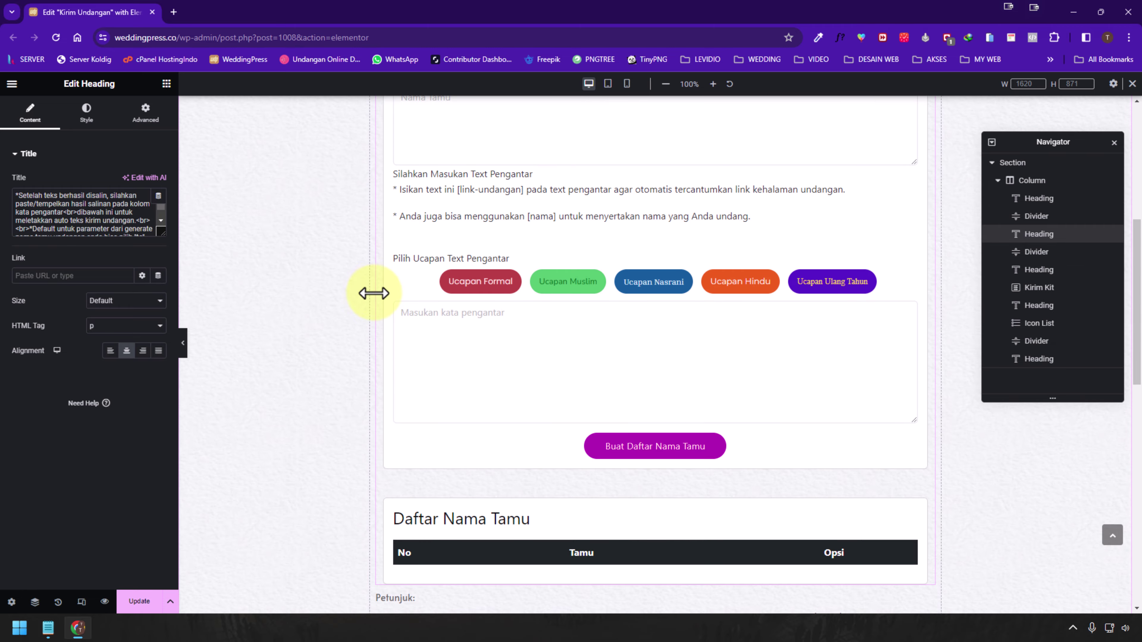
- Select the Kirim Kit widget and preview its Formal, Muslim, Nasrani, Hindu and Ulang Tahun greeting texts on the page
{"action": "left_click", "coordinate": [425, 221]}
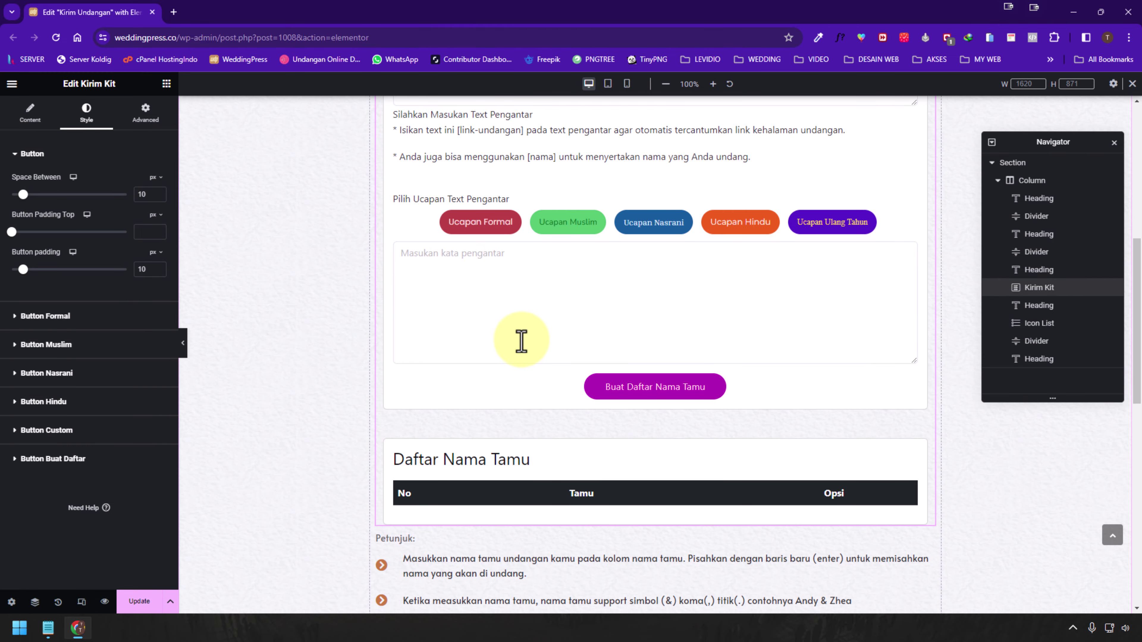
{"action": "left_click", "coordinate": [481, 228]}
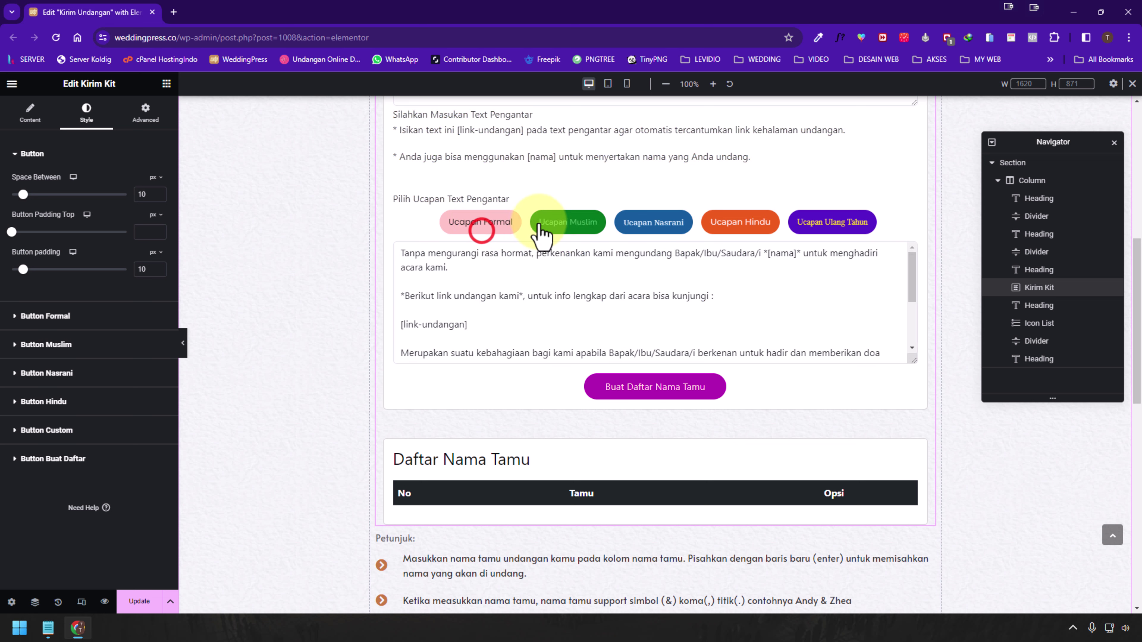
{"action": "left_click", "coordinate": [560, 222]}
{"action": "left_click", "coordinate": [672, 228]}
{"action": "left_click", "coordinate": [734, 225]}
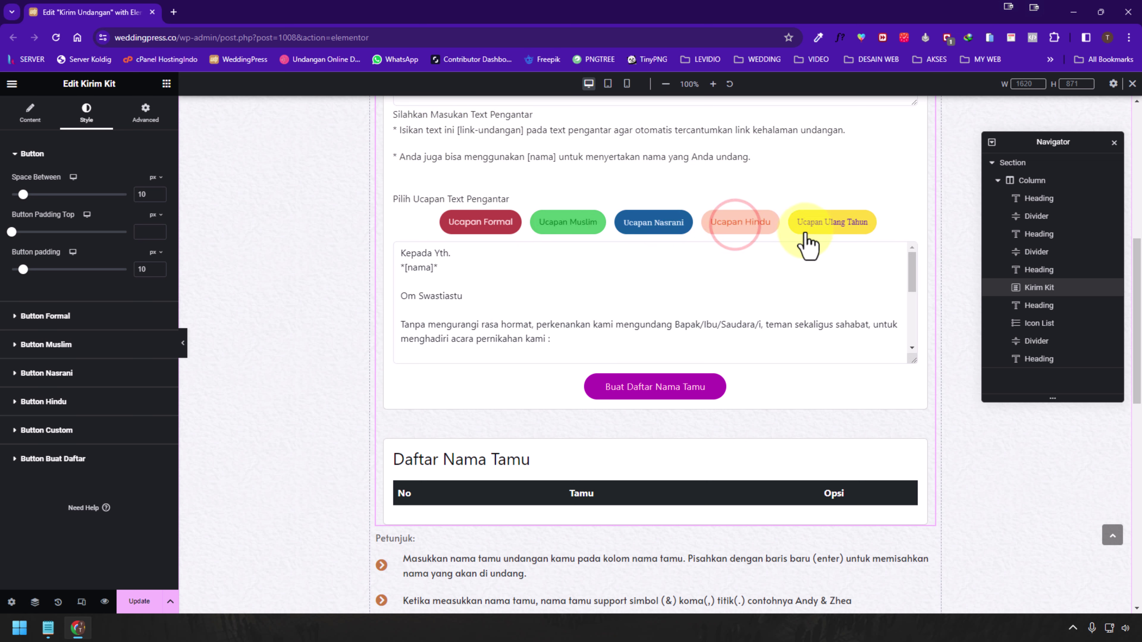
{"action": "left_click", "coordinate": [455, 225]}
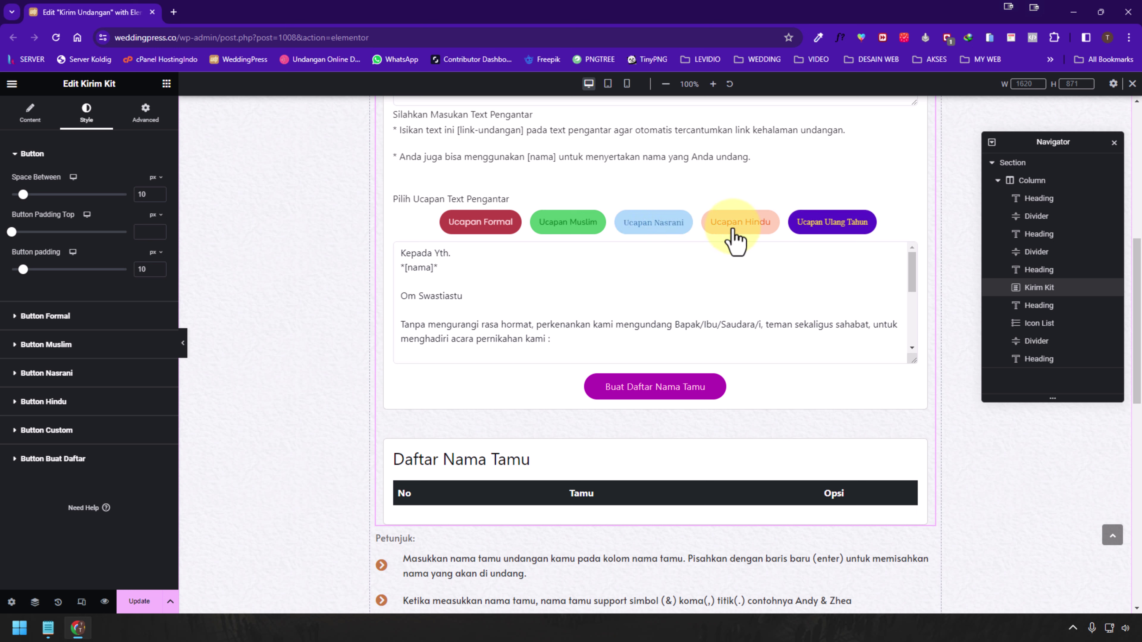
{"action": "left_click", "coordinate": [831, 224]}
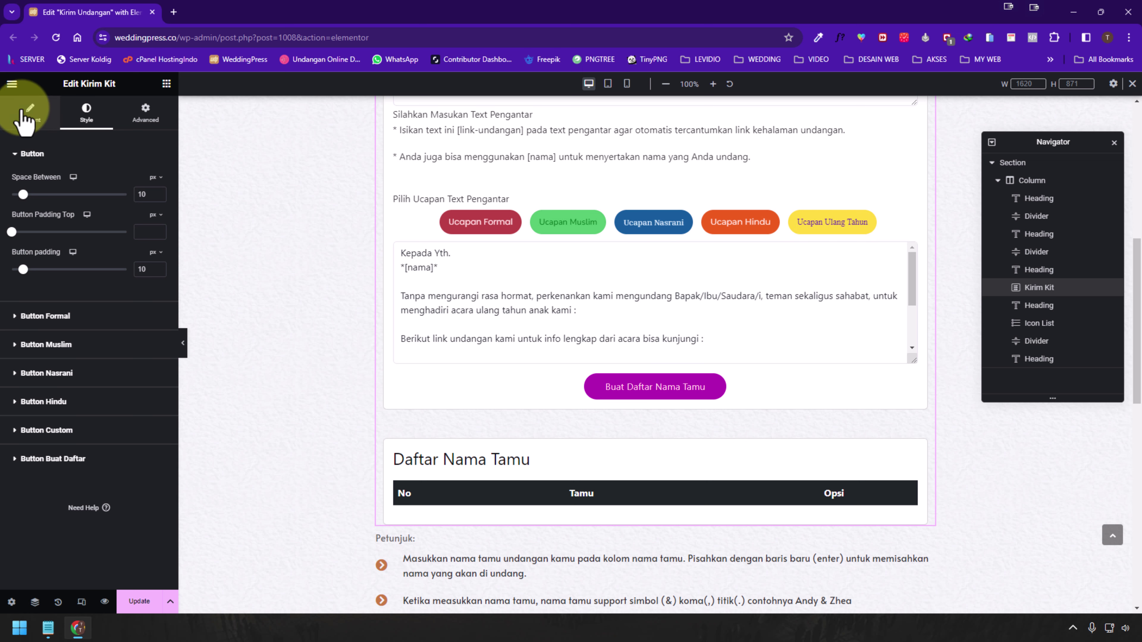
- Examine the Kirim Kit content settings, including each button's visibility switch, its label and the greeting templates
{"action": "left_click", "coordinate": [30, 113]}
{"action": "scroll", "coordinate": [140, 443], "scroll_direction": "down", "scroll_amount": 5}
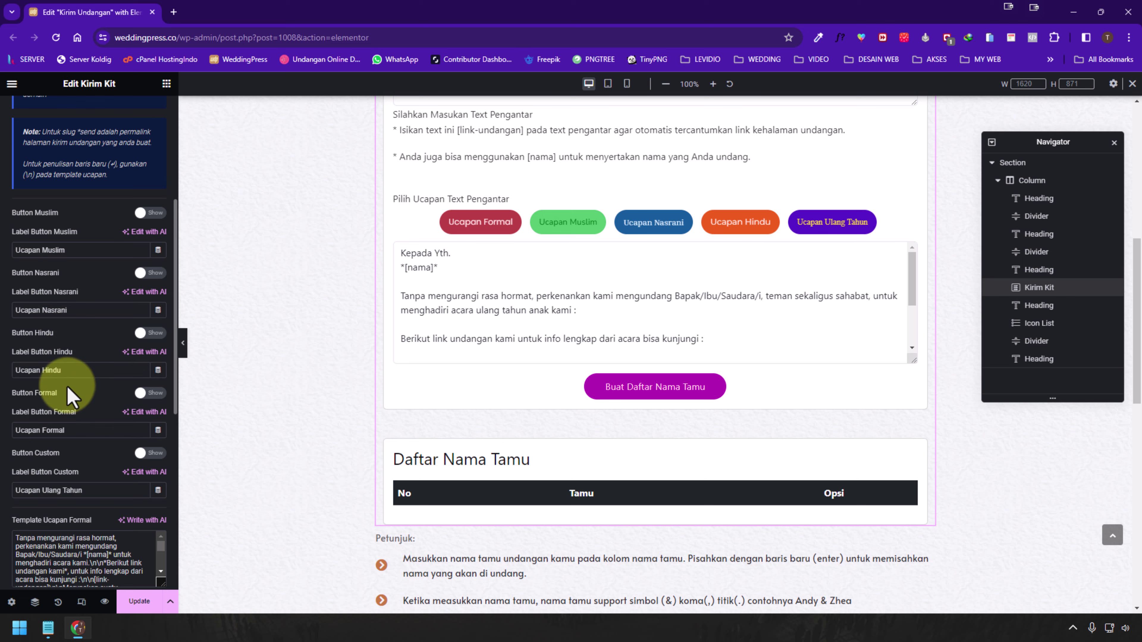
{"action": "scroll", "coordinate": [71, 396], "scroll_direction": "down", "scroll_amount": 3}
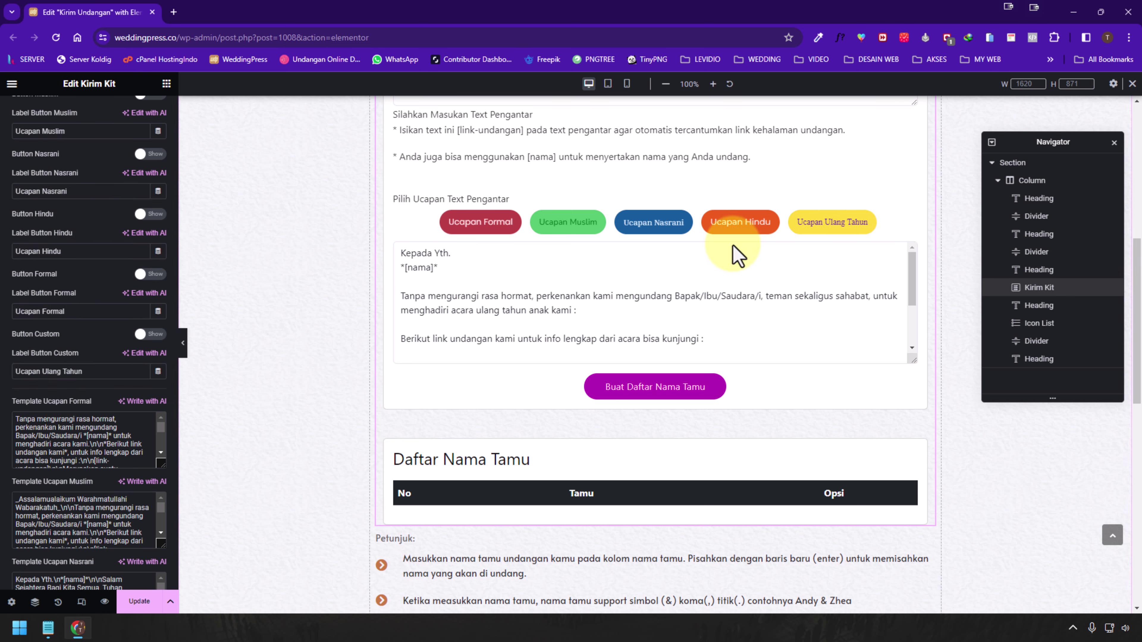
{"action": "scroll", "coordinate": [43, 390], "scroll_direction": "down", "scroll_amount": 6}
{"action": "scroll", "coordinate": [95, 488], "scroll_direction": "down", "scroll_amount": 5}
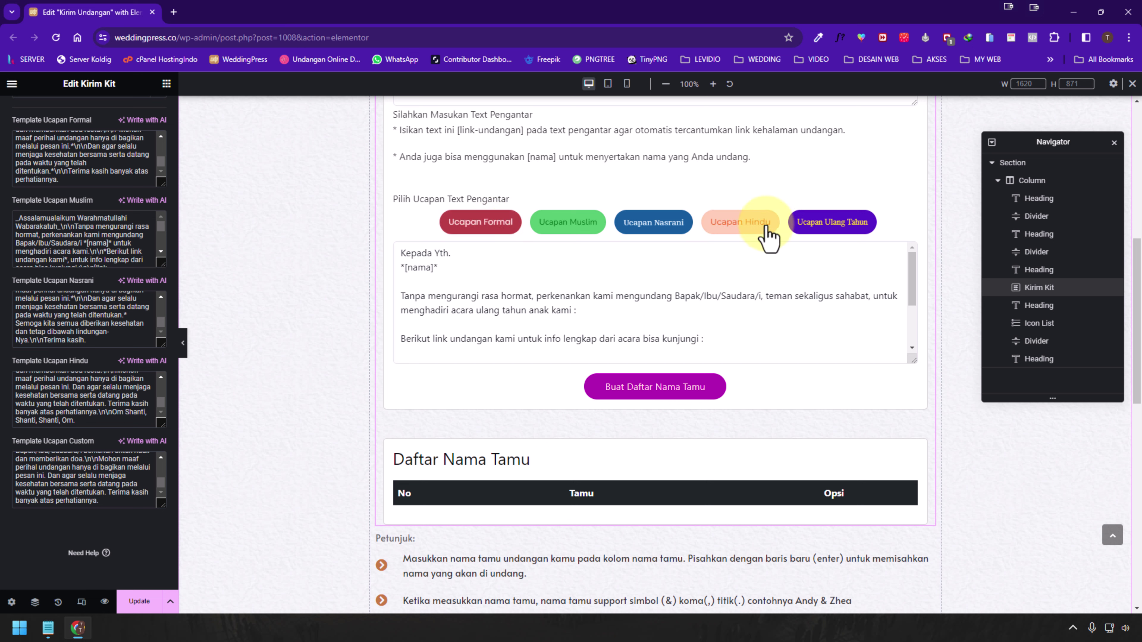
{"action": "scroll", "coordinate": [89, 230], "scroll_direction": "up", "scroll_amount": 15}
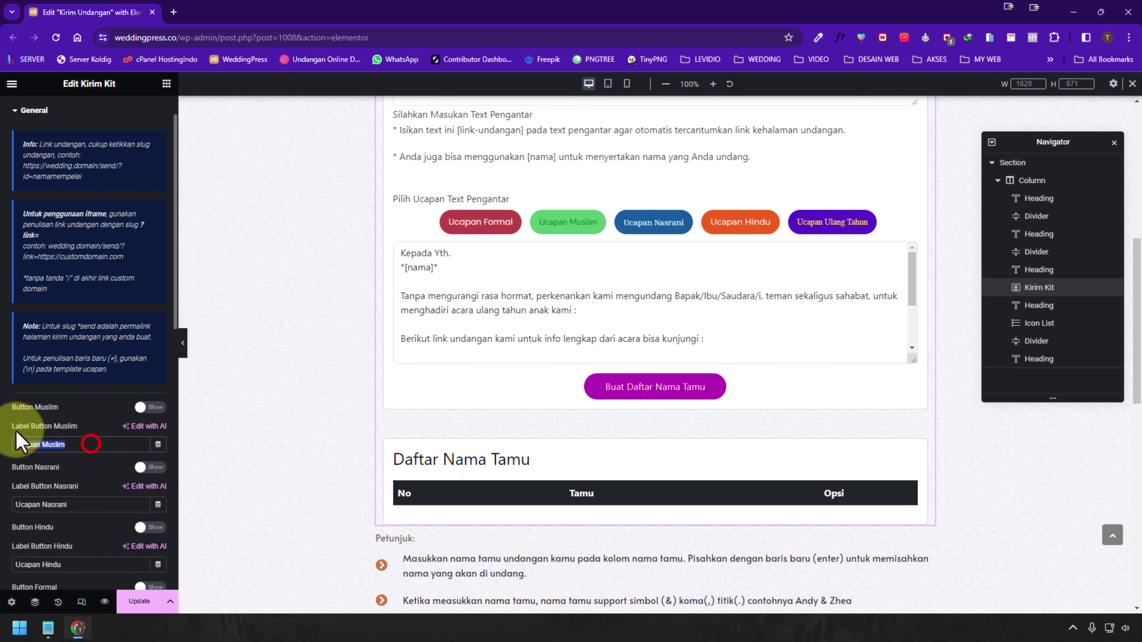
{"action": "scroll", "coordinate": [52, 419], "scroll_direction": "down", "scroll_amount": 9}
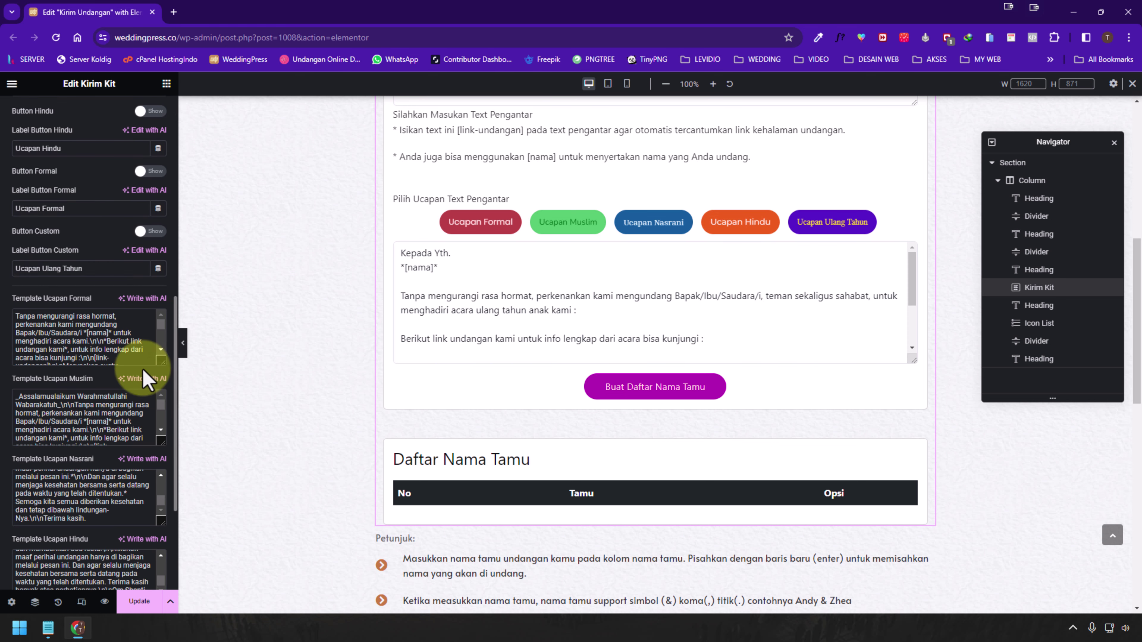
{"action": "triple_click", "coordinate": [108, 423]}
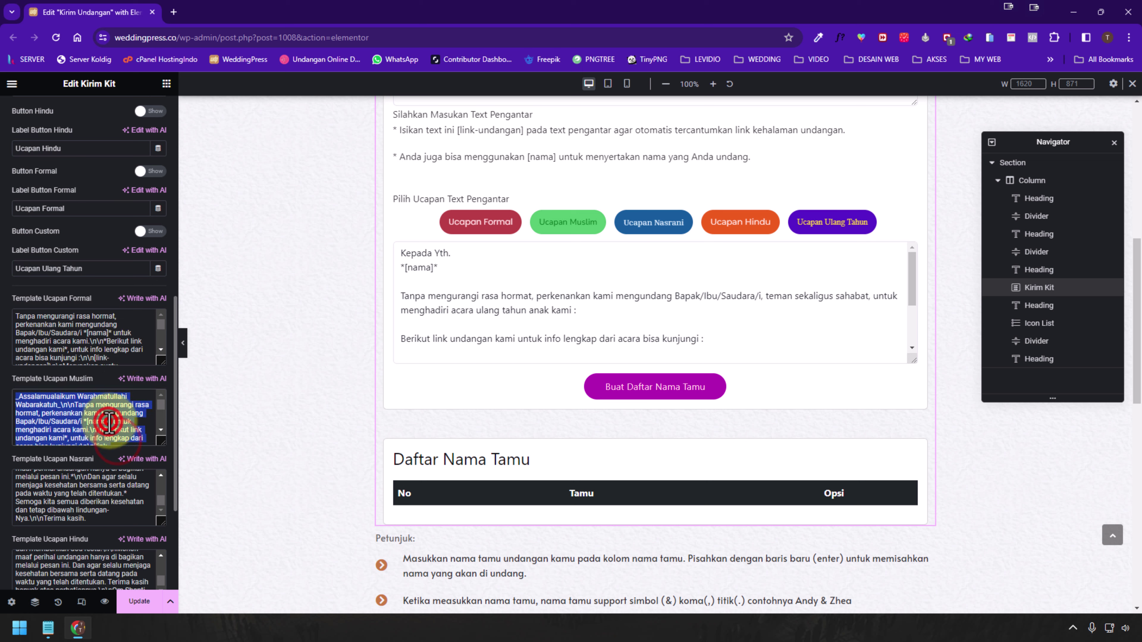
{"action": "scroll", "coordinate": [100, 423], "scroll_direction": "up", "scroll_amount": 4}
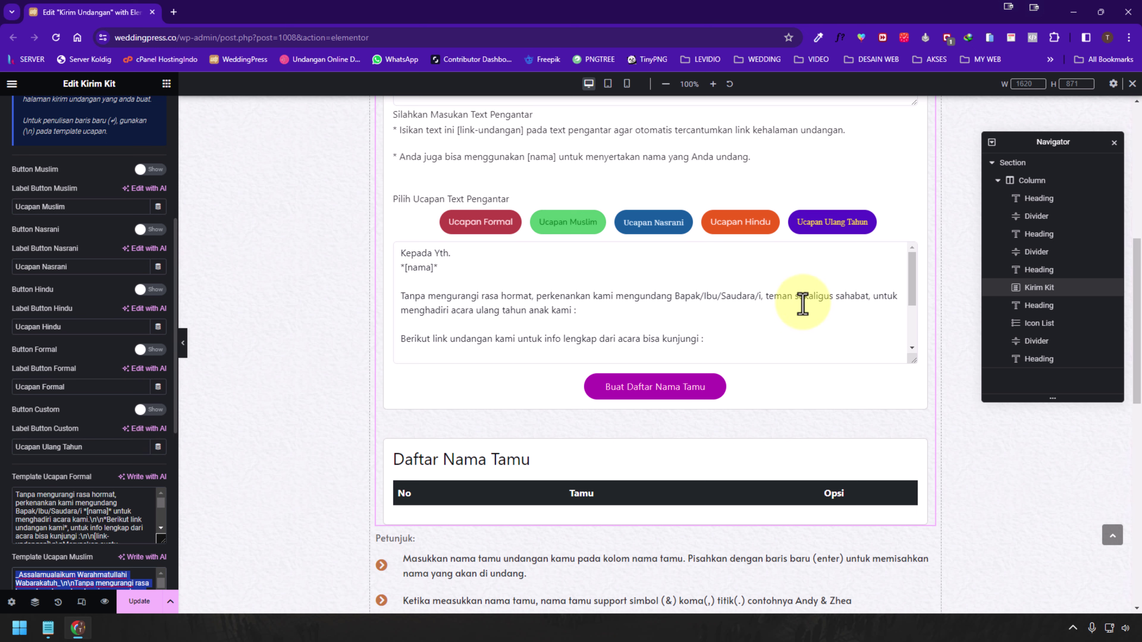
- Hide the Custom, Muslim, Nasrani and Hindu greeting buttons so that only Ucapan Formal is offered
{"action": "left_click", "coordinate": [153, 409]}
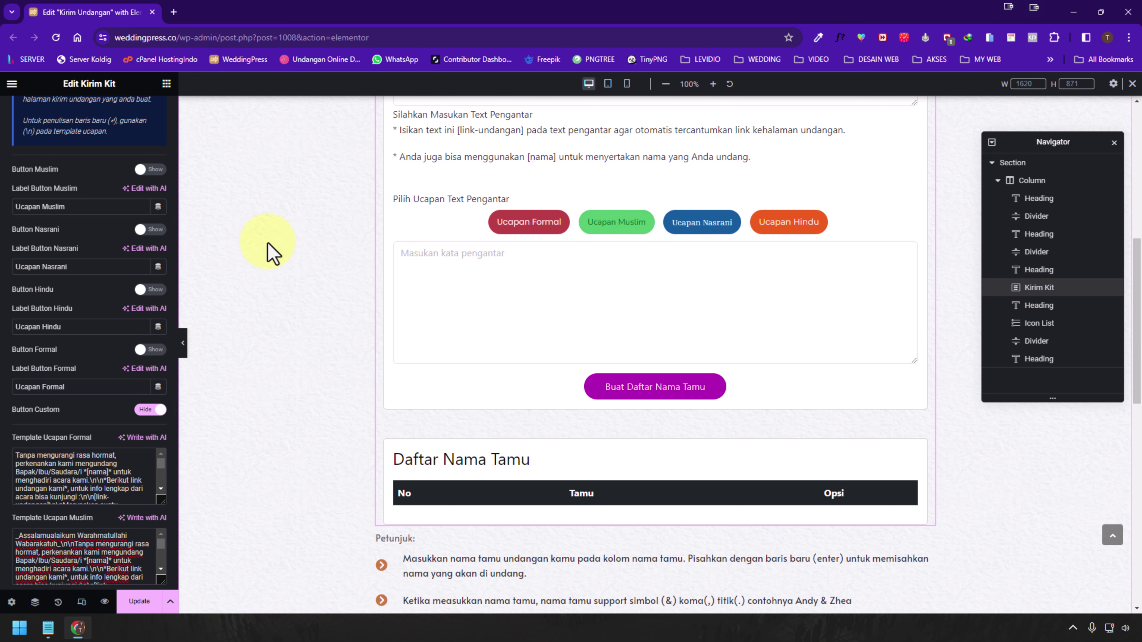
{"action": "scroll", "coordinate": [116, 290], "scroll_direction": "up", "scroll_amount": 4}
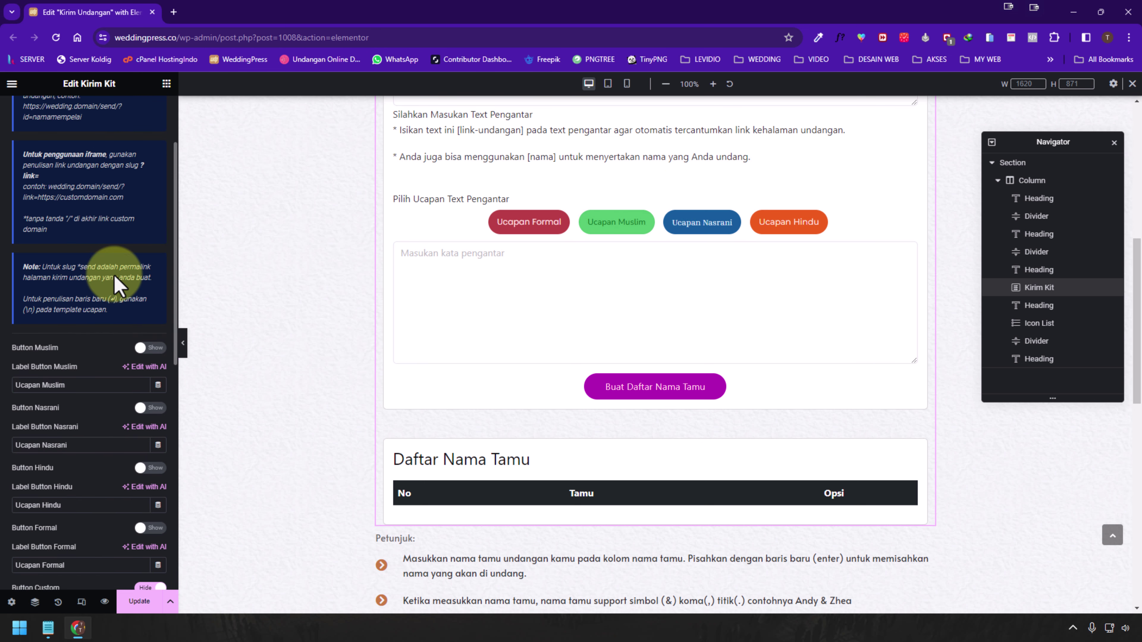
{"action": "scroll", "coordinate": [135, 331], "scroll_direction": "down", "scroll_amount": 3}
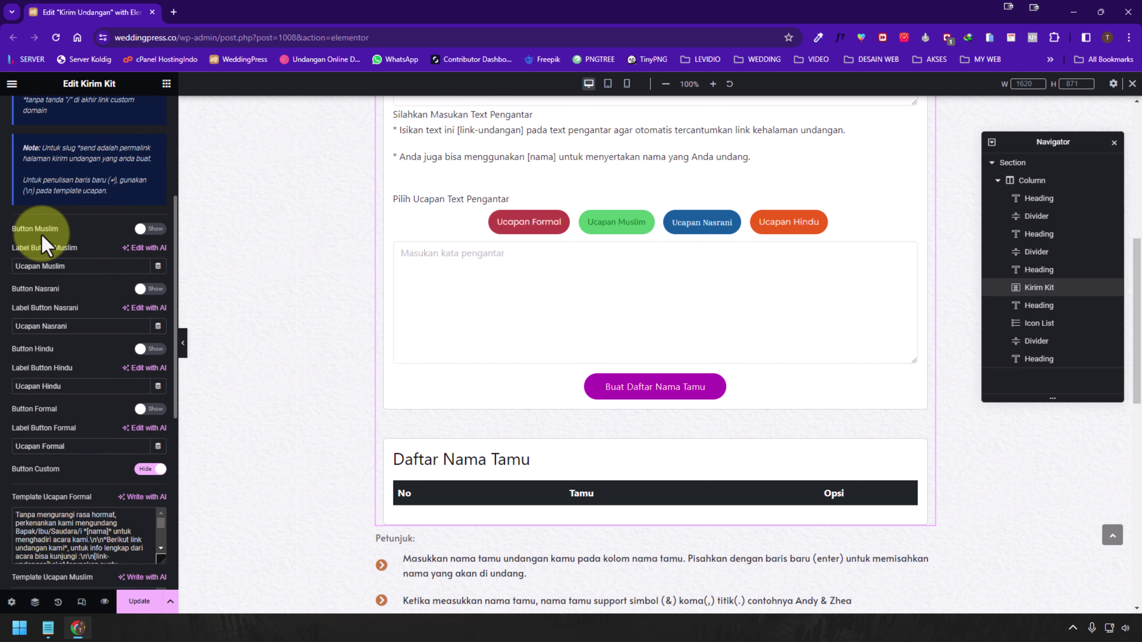
{"action": "left_click", "coordinate": [151, 229]}
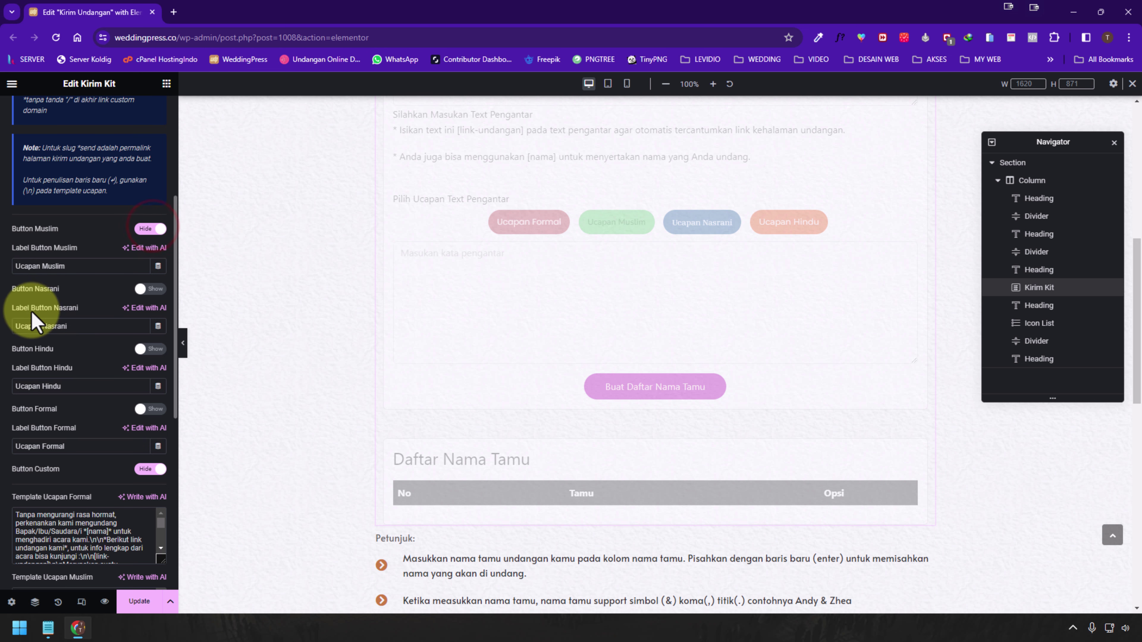
{"action": "left_click", "coordinate": [145, 289]}
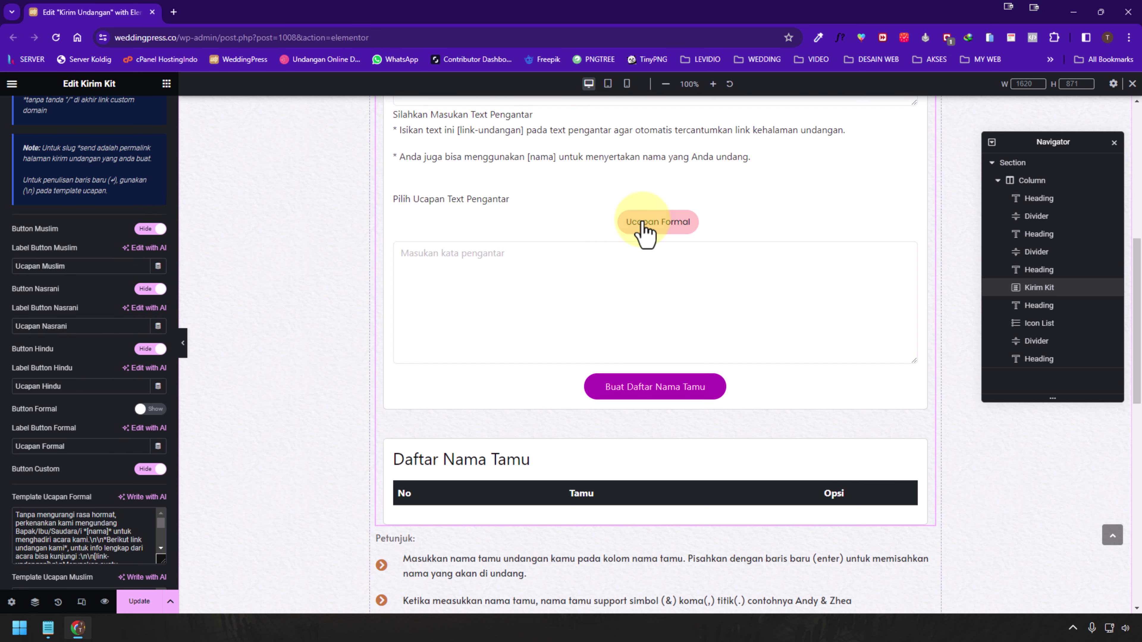
- Load the Ucapan Formal text in the preview and enlarge the Template Ucapan Formal field to read its full content
{"action": "left_click", "coordinate": [664, 243]}
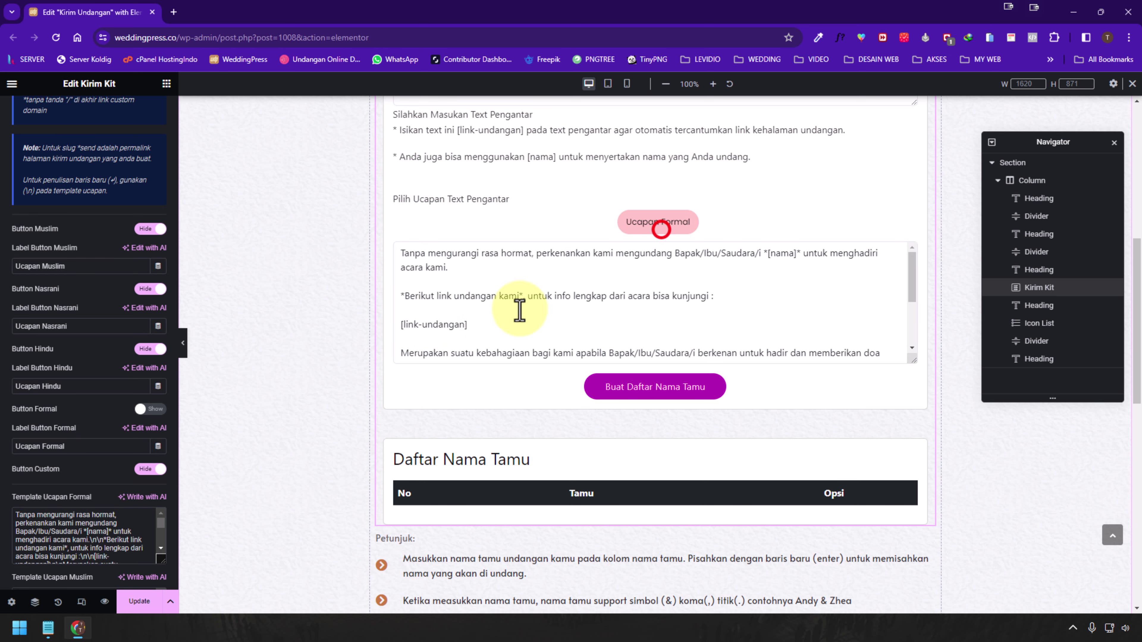
{"action": "scroll", "coordinate": [92, 482], "scroll_direction": "down", "scroll_amount": 5}
{"action": "left_click", "coordinate": [97, 479]}
{"action": "key", "text": "ctrl+a"}
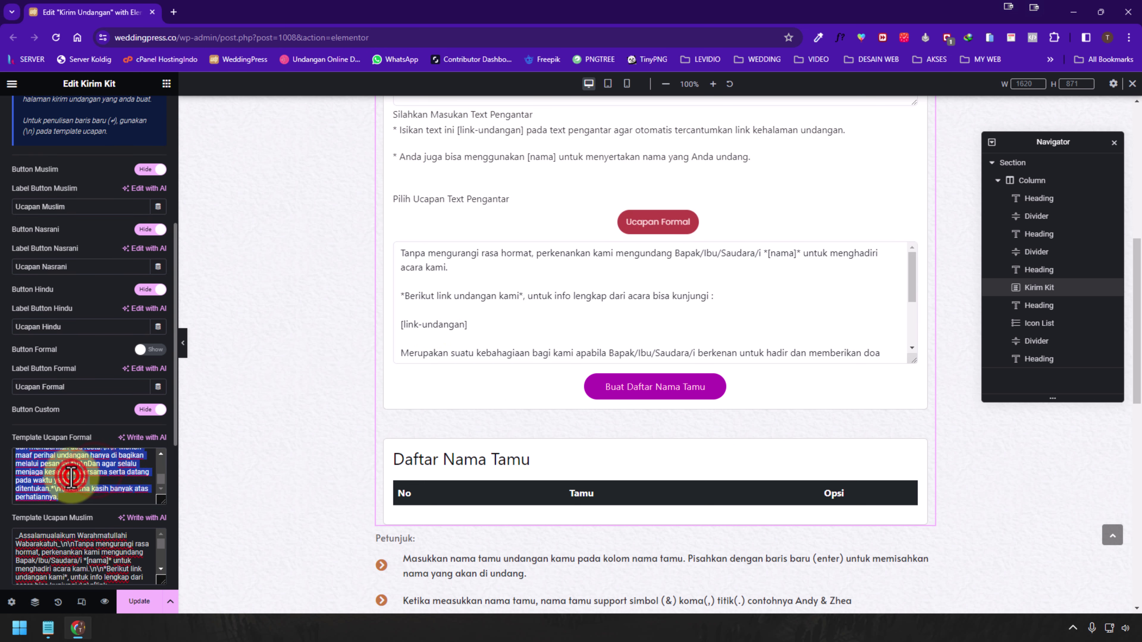
{"action": "left_click_drag", "start_coordinate": [161, 500], "coordinate": [161, 578]}
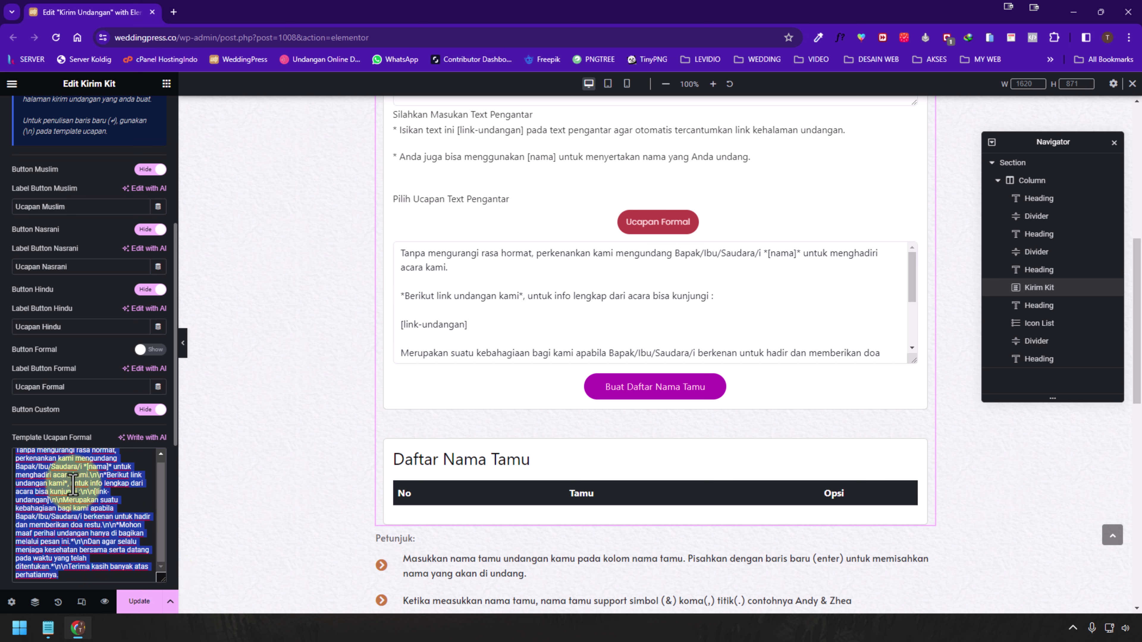
{"action": "scroll", "coordinate": [85, 483], "scroll_direction": "up", "scroll_amount": 1}
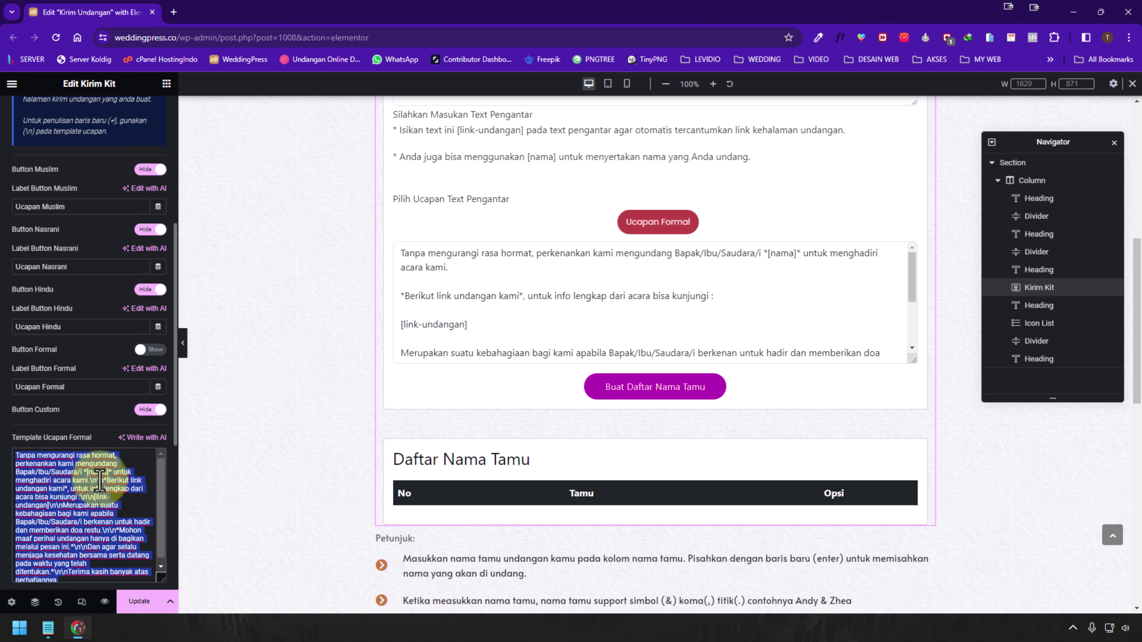
{"action": "left_click", "coordinate": [99, 481]}
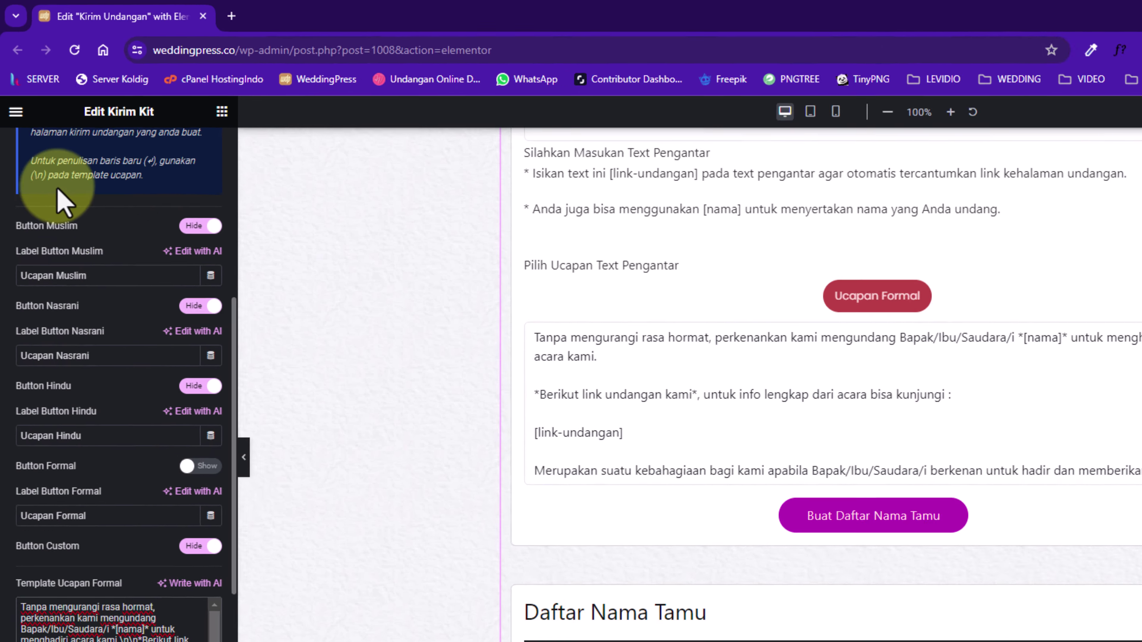
- Compare the \n line-break codes from the note and the formal template with the paragraph breaks in the previewed greeting
{"action": "left_click_drag", "start_coordinate": [38, 178], "coordinate": [32, 179]}
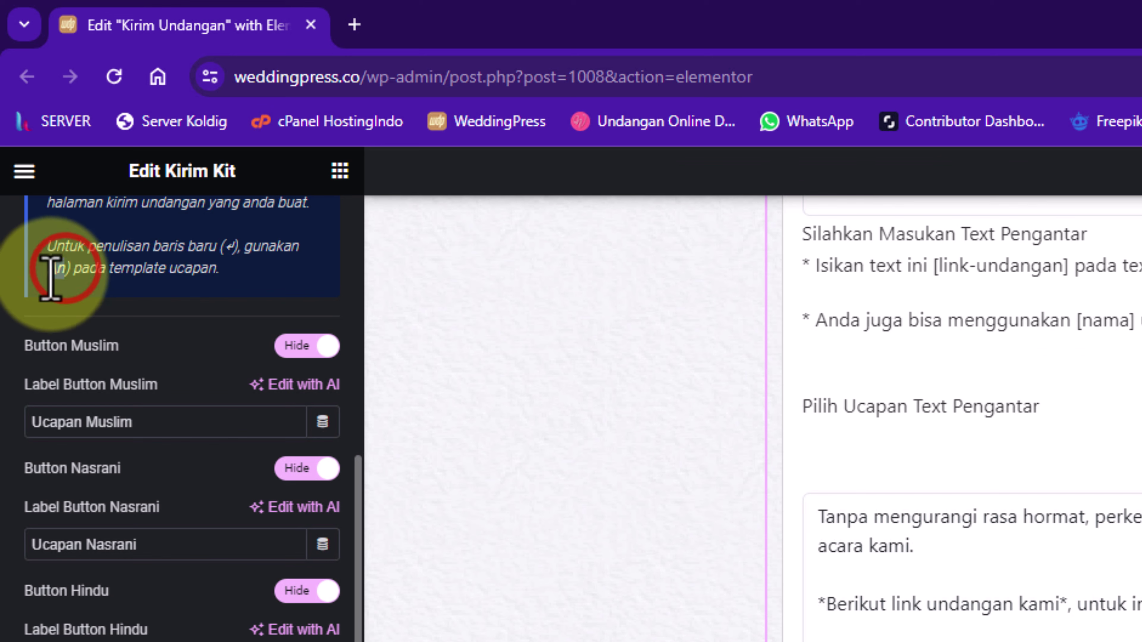
{"action": "left_click_drag", "start_coordinate": [184, 629], "coordinate": [198, 629]}
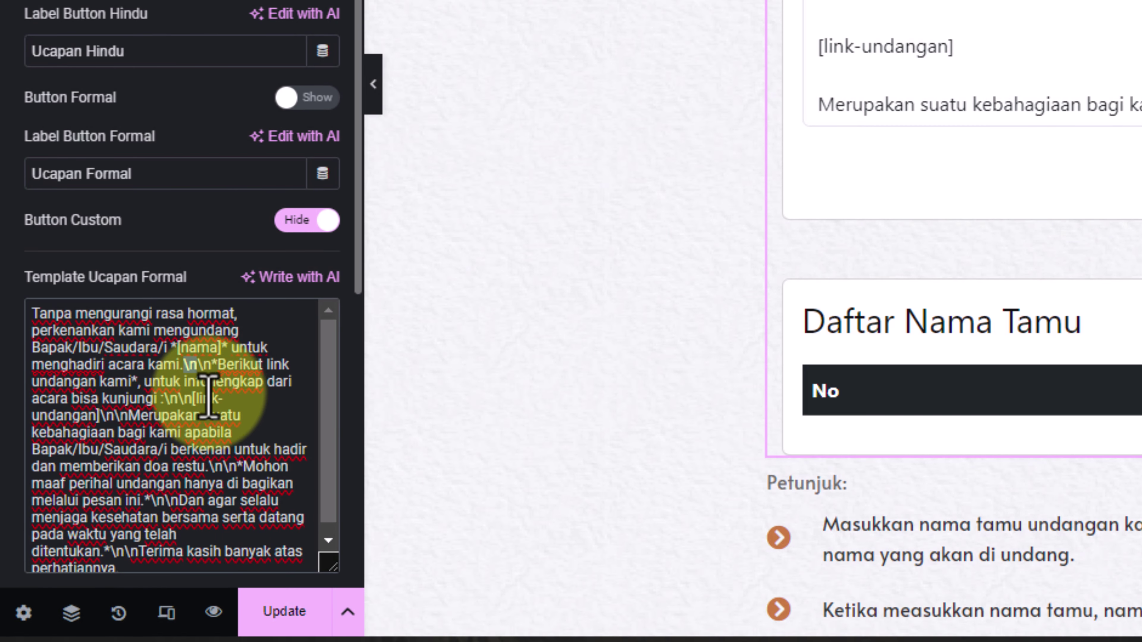
{"action": "left_click_drag", "start_coordinate": [212, 362], "coordinate": [181, 365]}
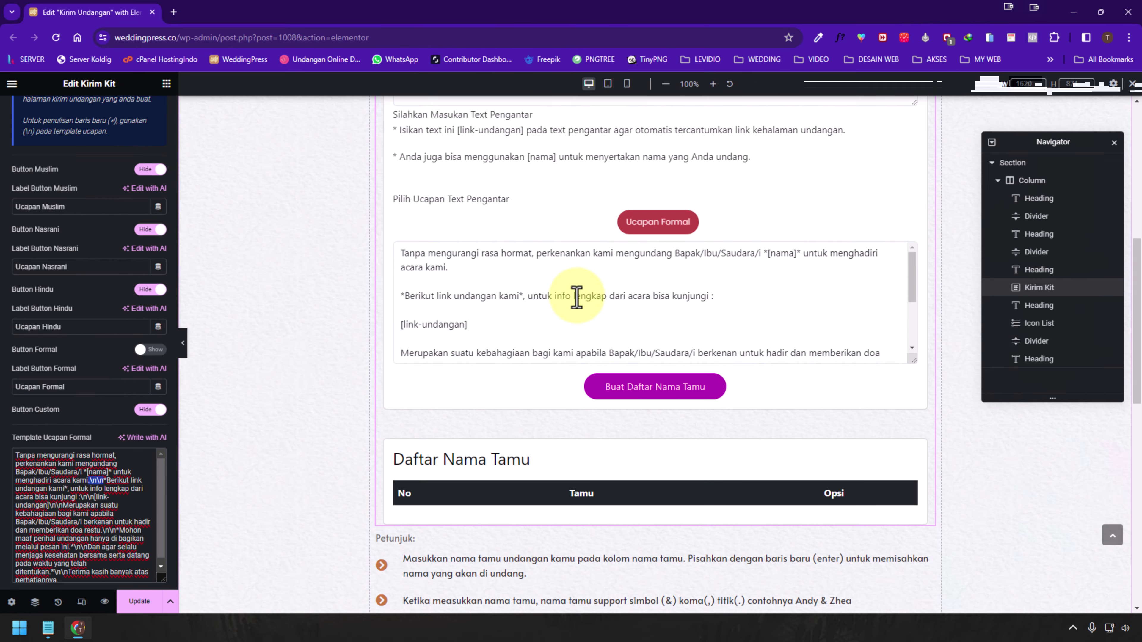
{"action": "scroll", "coordinate": [563, 301], "scroll_direction": "up", "scroll_amount": 1}
{"action": "scroll", "coordinate": [533, 364], "scroll_direction": "down", "scroll_amount": 3}
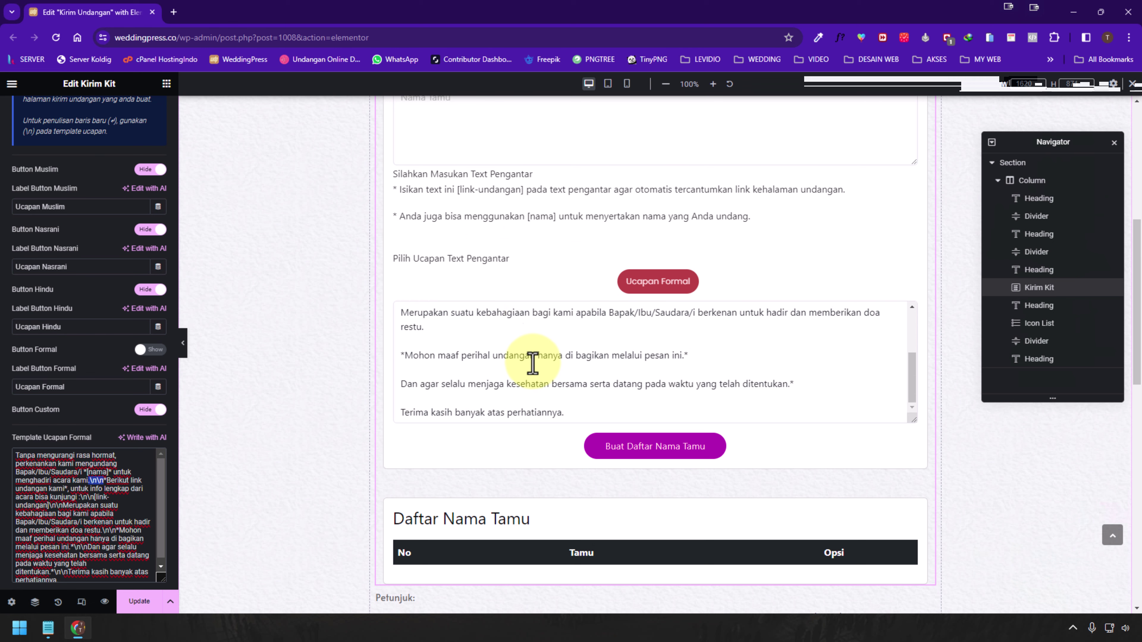
{"action": "scroll", "coordinate": [534, 364], "scroll_direction": "up", "scroll_amount": 3}
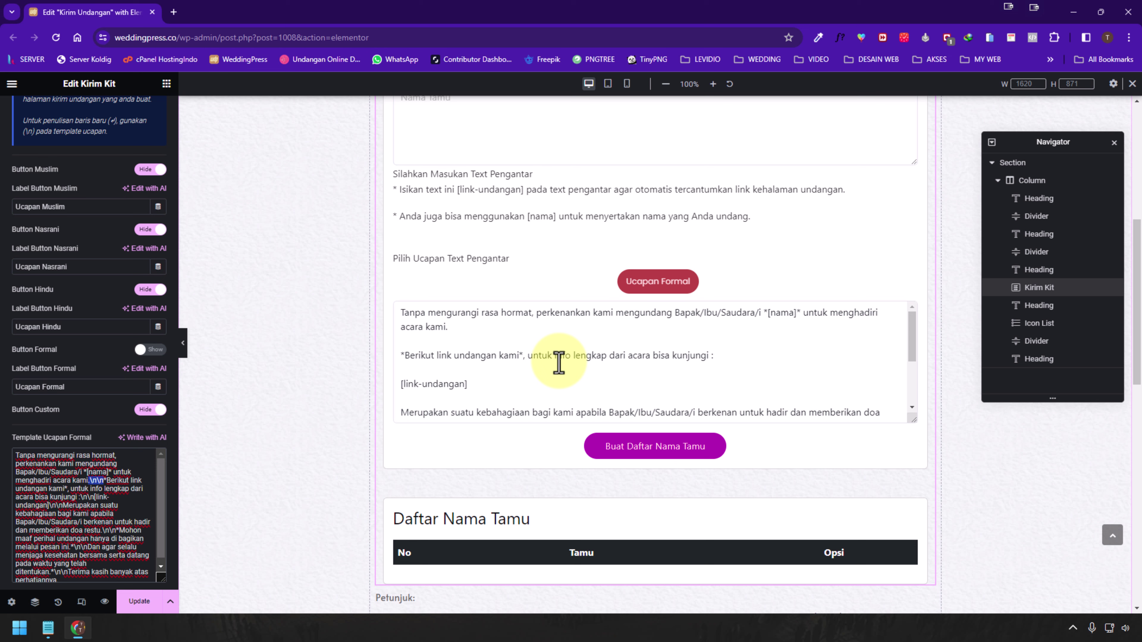
{"action": "scroll", "coordinate": [89, 477], "scroll_direction": "down", "scroll_amount": 1}
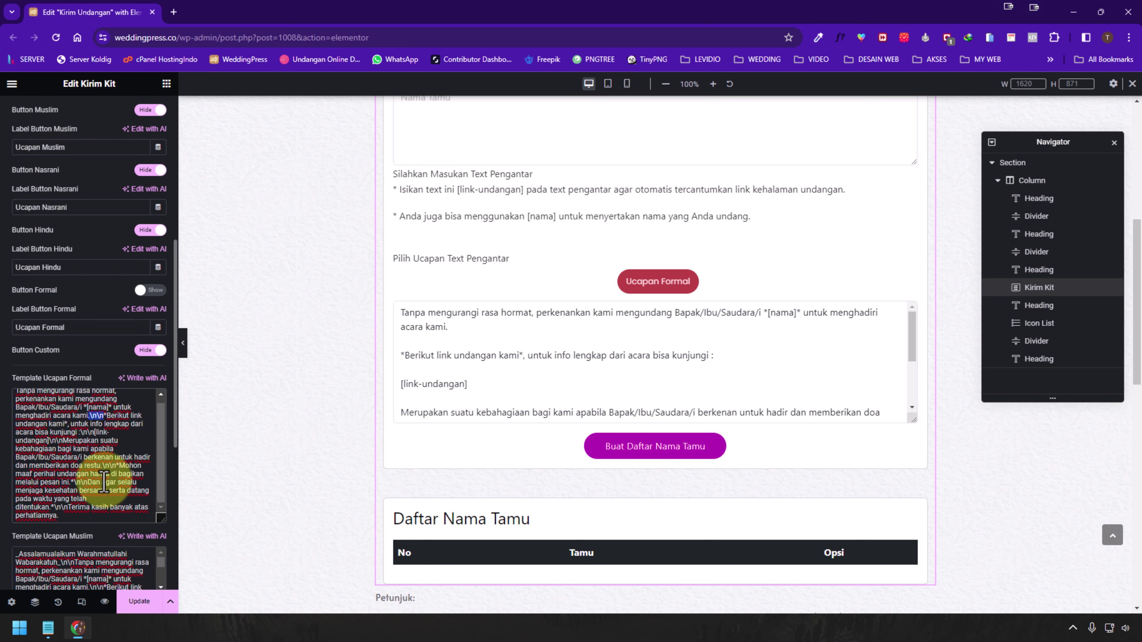
{"action": "scroll", "coordinate": [99, 477], "scroll_direction": "down", "scroll_amount": 3}
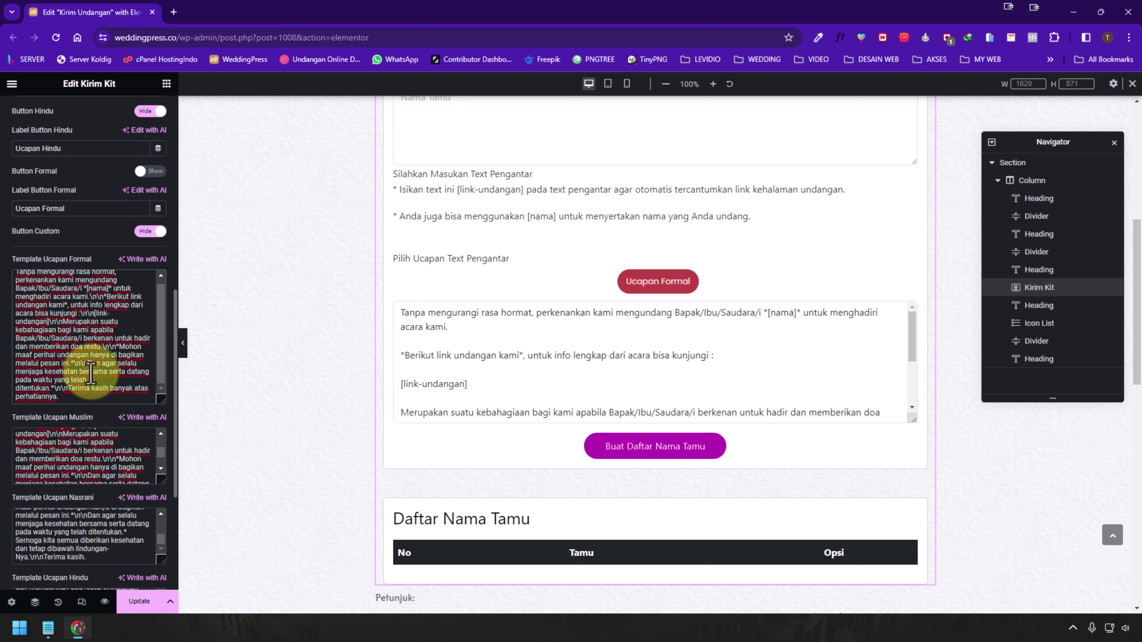
- Show the Muslim, Nasrani, Hindu and Custom greeting buttons again
{"action": "scroll", "coordinate": [58, 284], "scroll_direction": "up", "scroll_amount": 6}
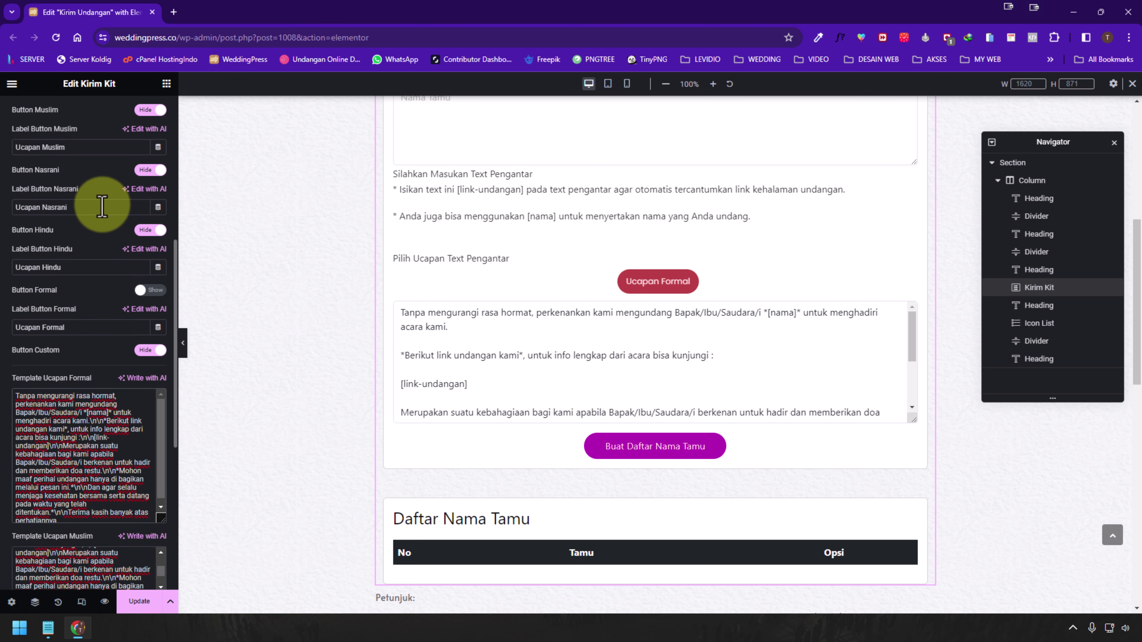
{"action": "left_click", "coordinate": [150, 230]}
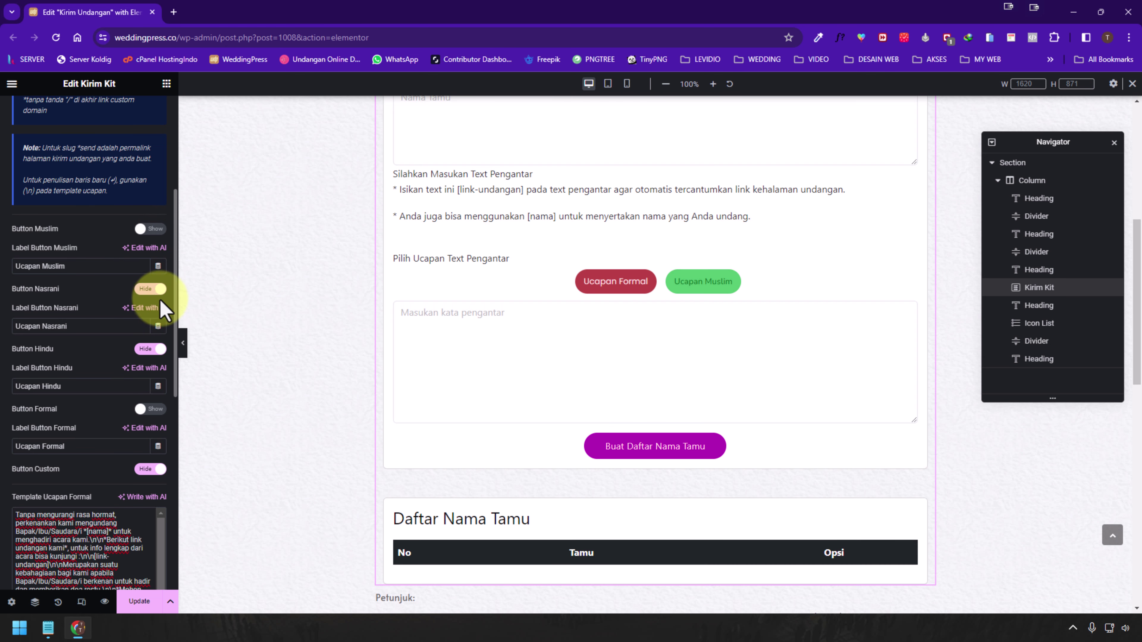
{"action": "left_click", "coordinate": [151, 289]}
{"action": "left_click", "coordinate": [152, 349]}
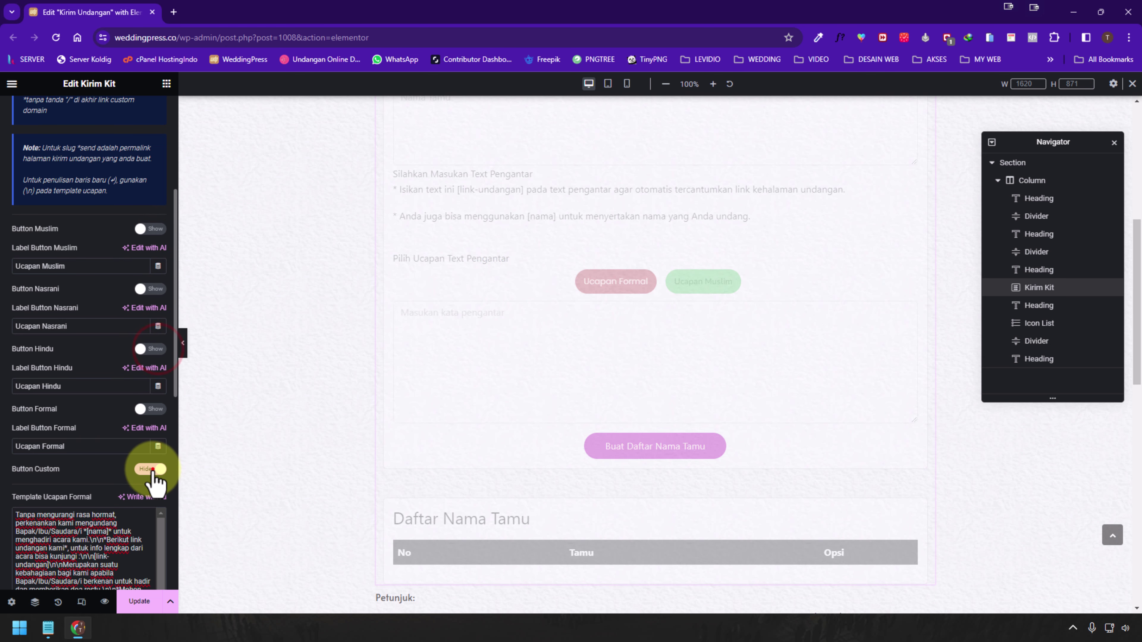
{"action": "left_click", "coordinate": [150, 469]}
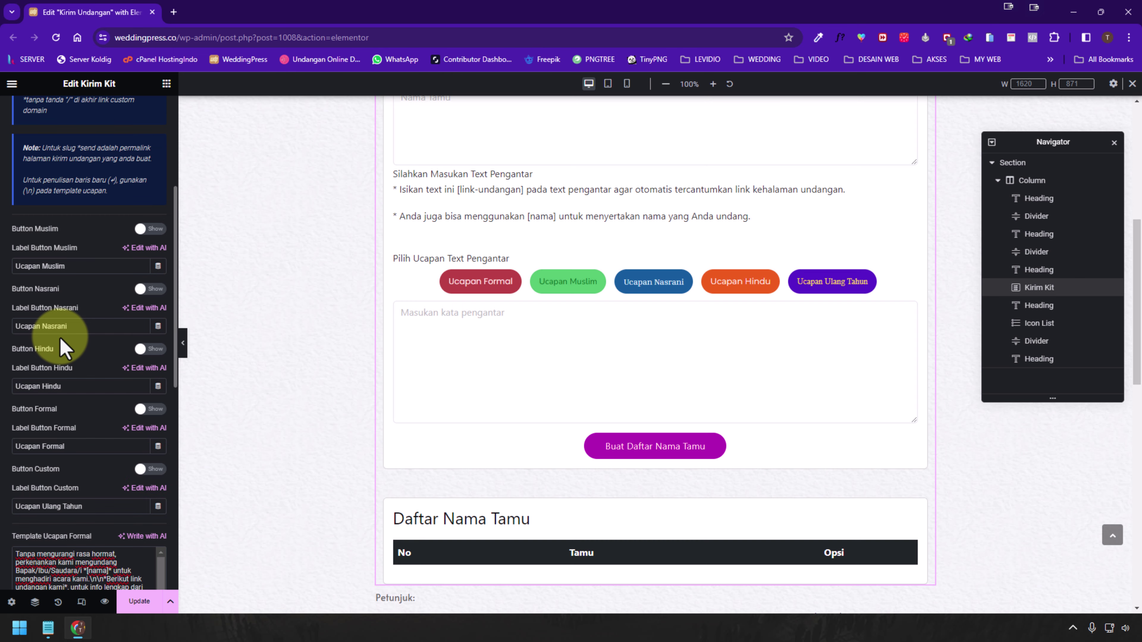
- Check the text loaded by each of the five greeting buttons, from Ucapan Formal through Ucapan Ulang Tahun
{"action": "scroll", "coordinate": [58, 234], "scroll_direction": "up", "scroll_amount": 5}
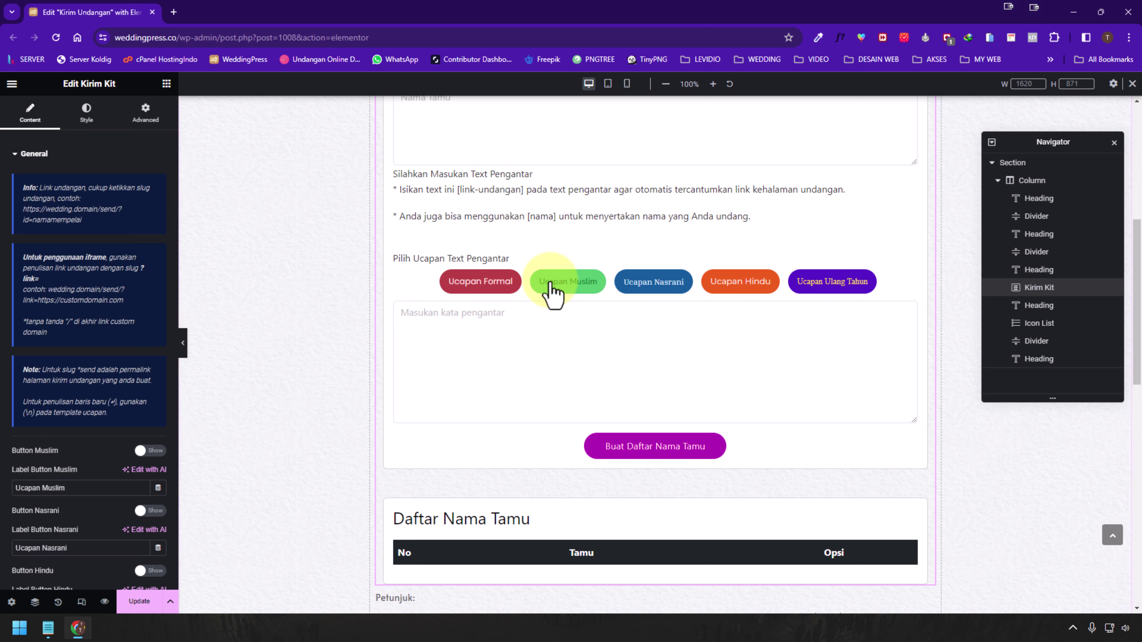
{"action": "left_click", "coordinate": [464, 289]}
{"action": "left_click", "coordinate": [572, 283]}
{"action": "left_click", "coordinate": [660, 279]}
{"action": "left_click", "coordinate": [763, 279]}
{"action": "left_click", "coordinate": [820, 282]}
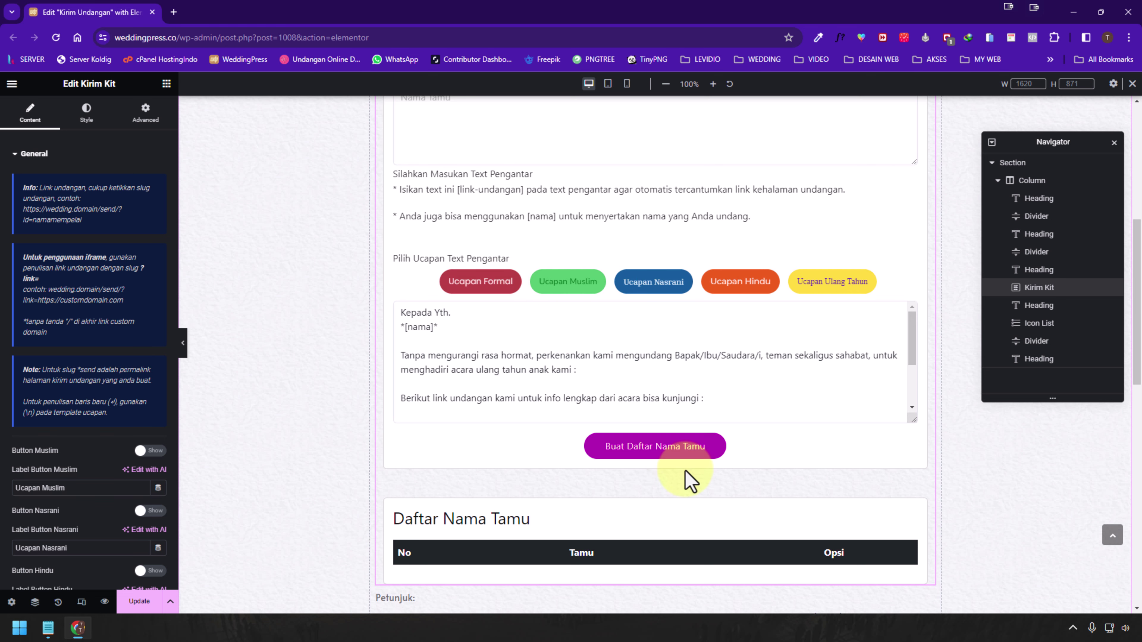
- Open the Kirim Kit style settings and review the general Button section alongside the greeting buttons in the preview
{"action": "scroll", "coordinate": [830, 326], "scroll_direction": "down", "scroll_amount": 2}
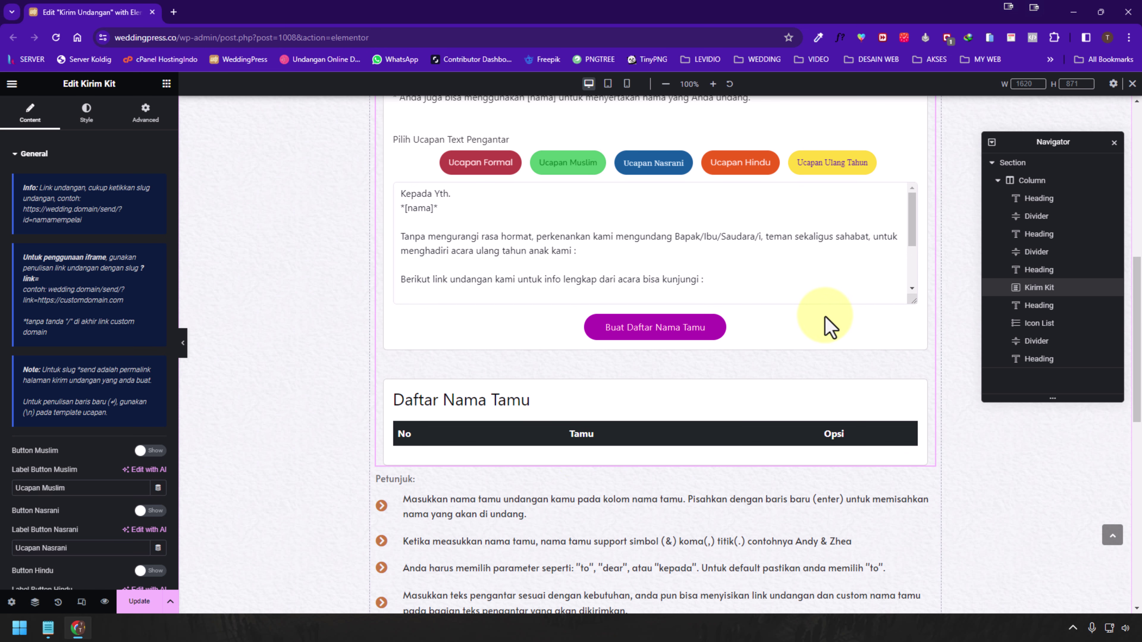
{"action": "scroll", "coordinate": [403, 319], "scroll_direction": "up", "scroll_amount": 4}
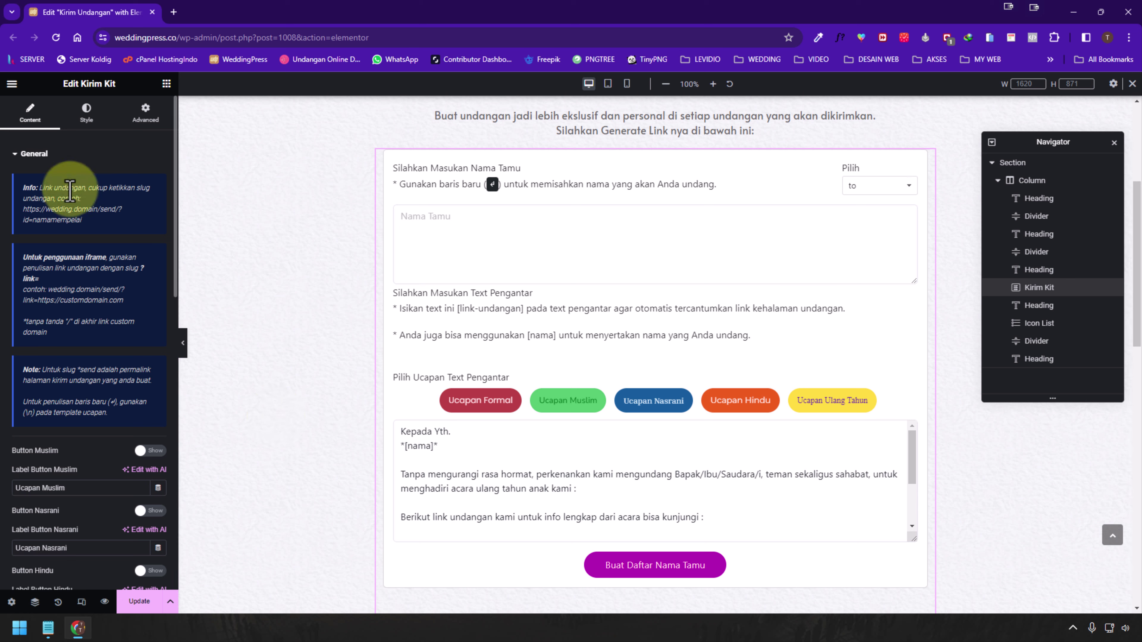
{"action": "left_click", "coordinate": [83, 125]}
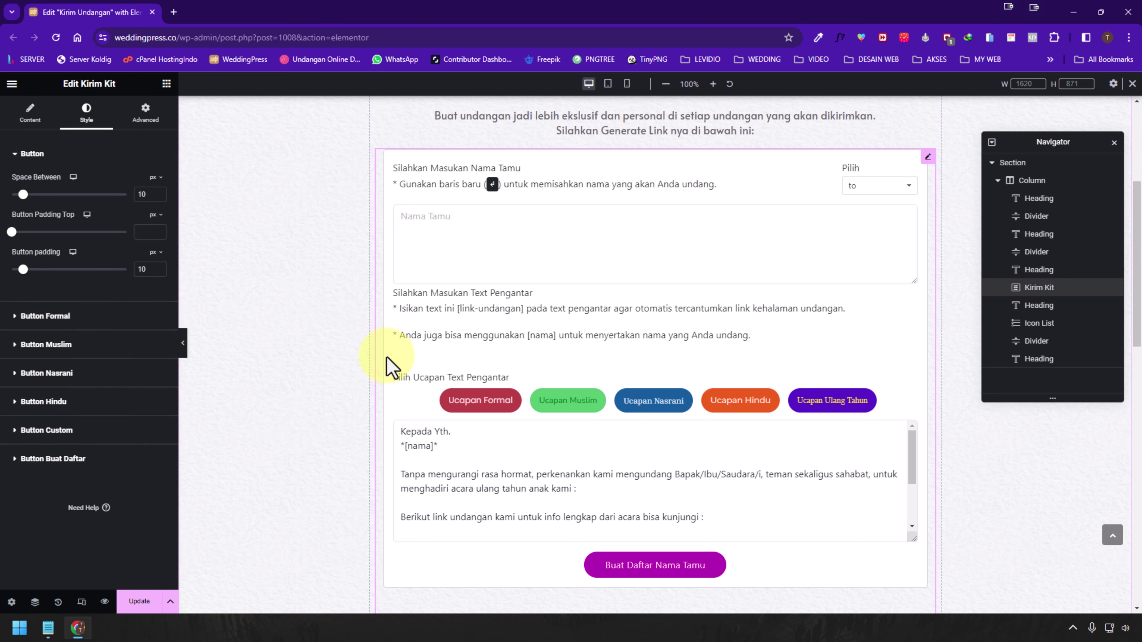
{"action": "scroll", "coordinate": [396, 373], "scroll_direction": "down", "scroll_amount": 1}
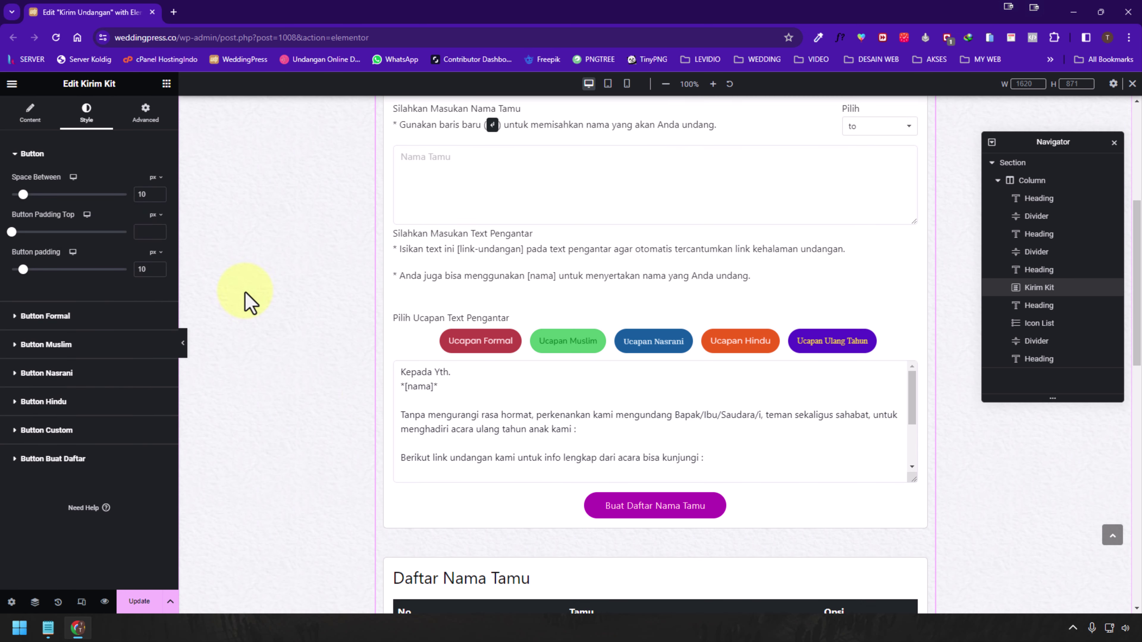
{"action": "left_click", "coordinate": [32, 154]}
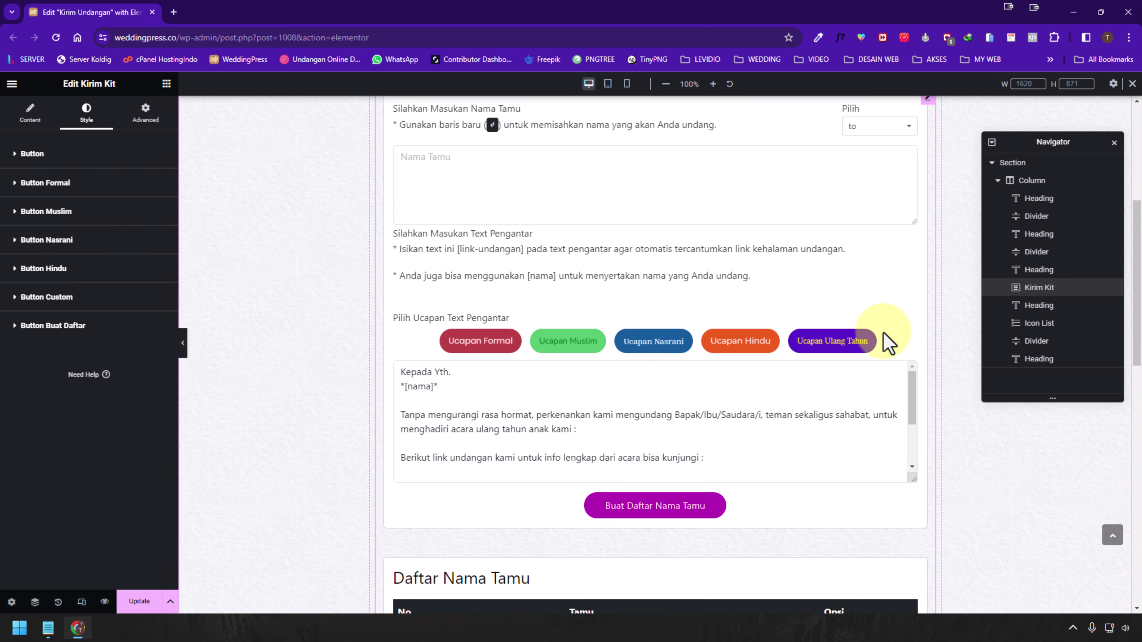
{"action": "left_click", "coordinate": [45, 153]}
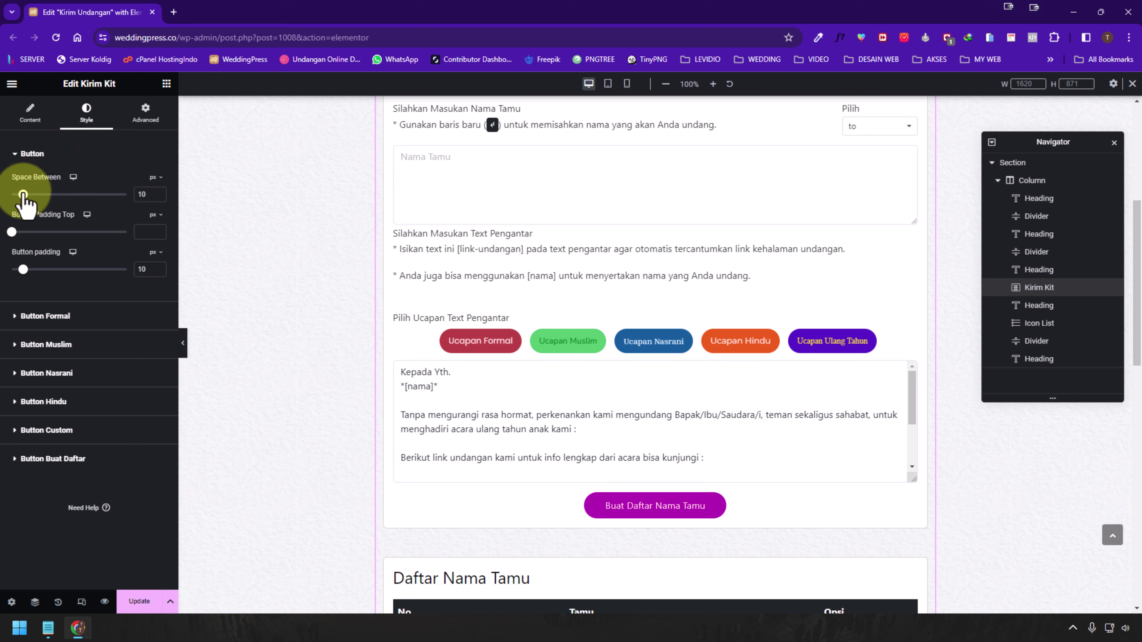
- Set the greeting buttons' Space Between to 10 px, Button Padding Top to 5 px and Button padding to 25 px
{"action": "left_click_drag", "start_coordinate": [23, 194], "coordinate": [16, 236]}
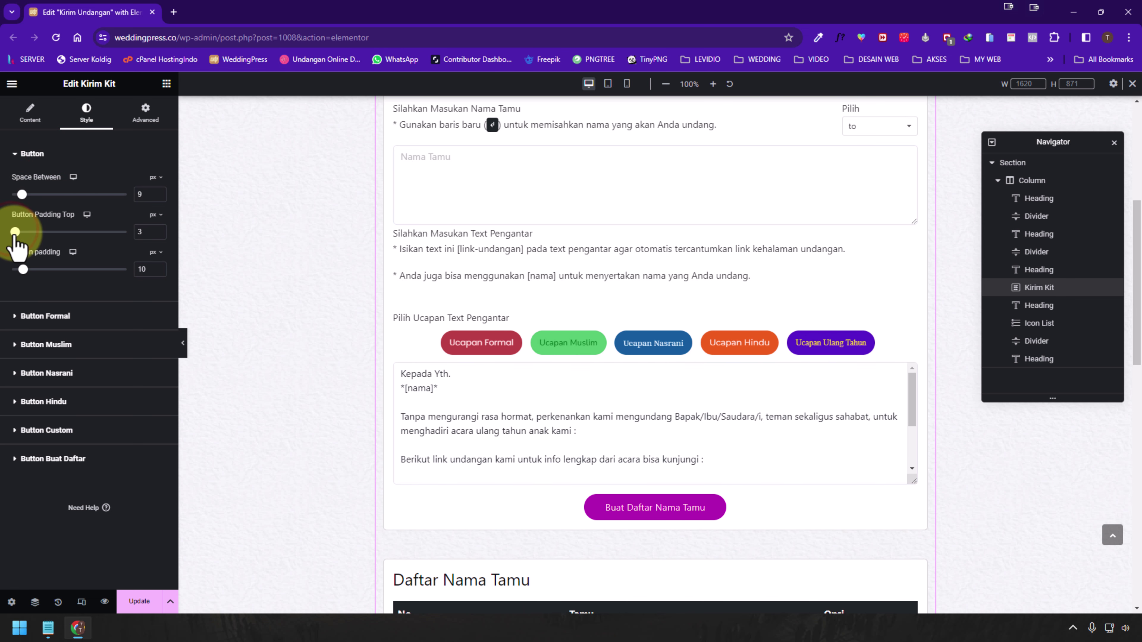
{"action": "left_click", "coordinate": [157, 230]}
{"action": "left_click", "coordinate": [157, 230]}
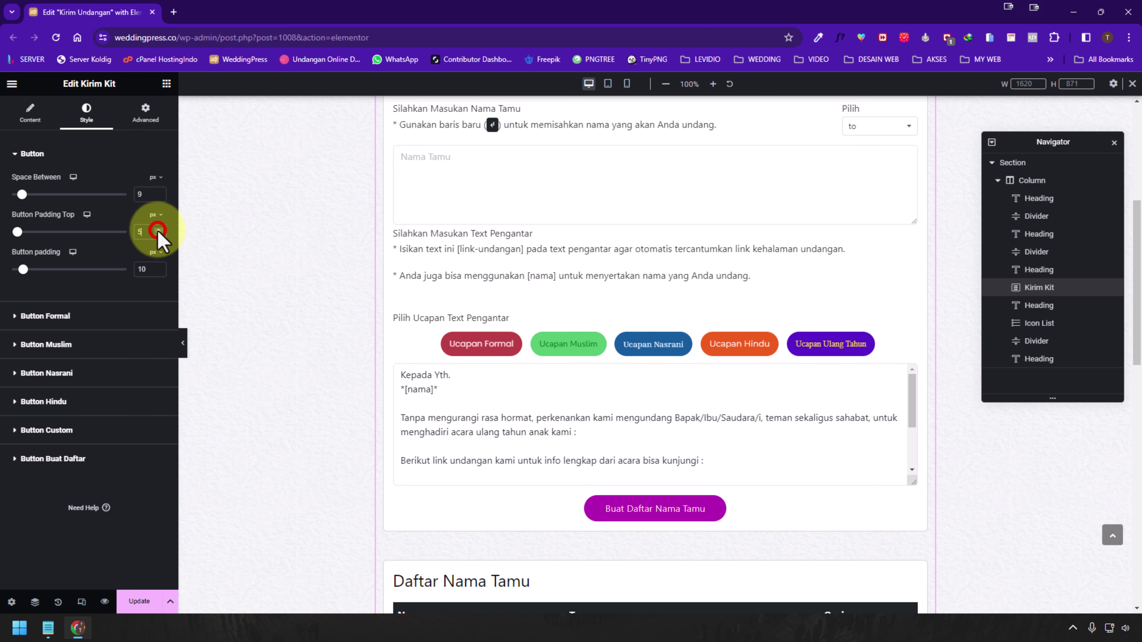
{"action": "left_click", "coordinate": [158, 192]}
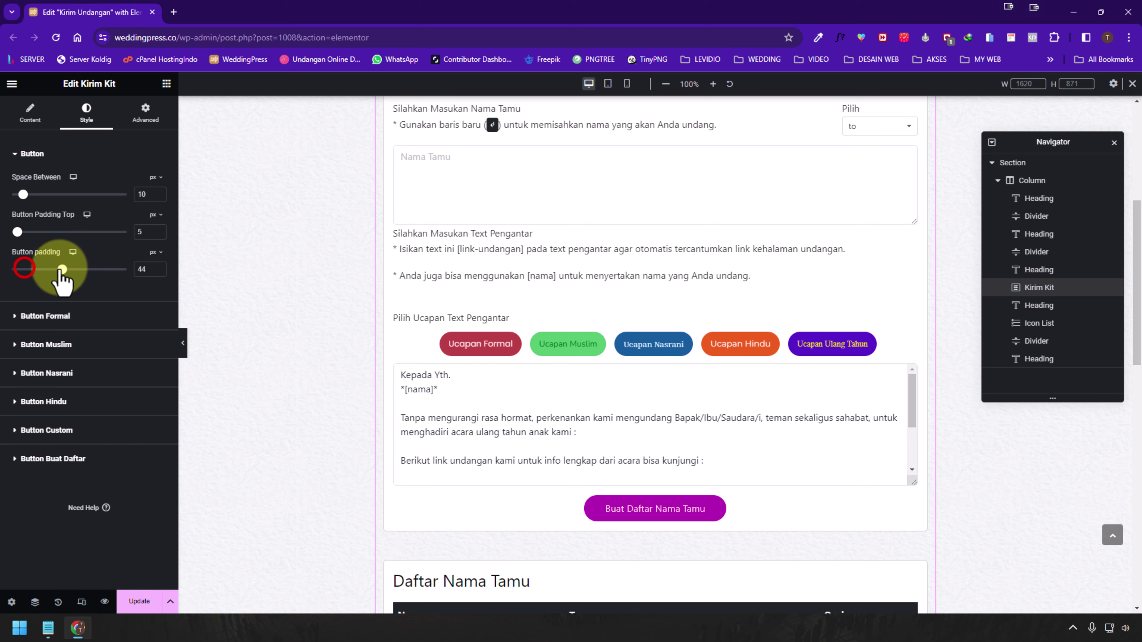
- Compare the Button Formal text padding with the general Button padding and check the buttons in the preview
{"action": "left_click", "coordinate": [49, 315]}
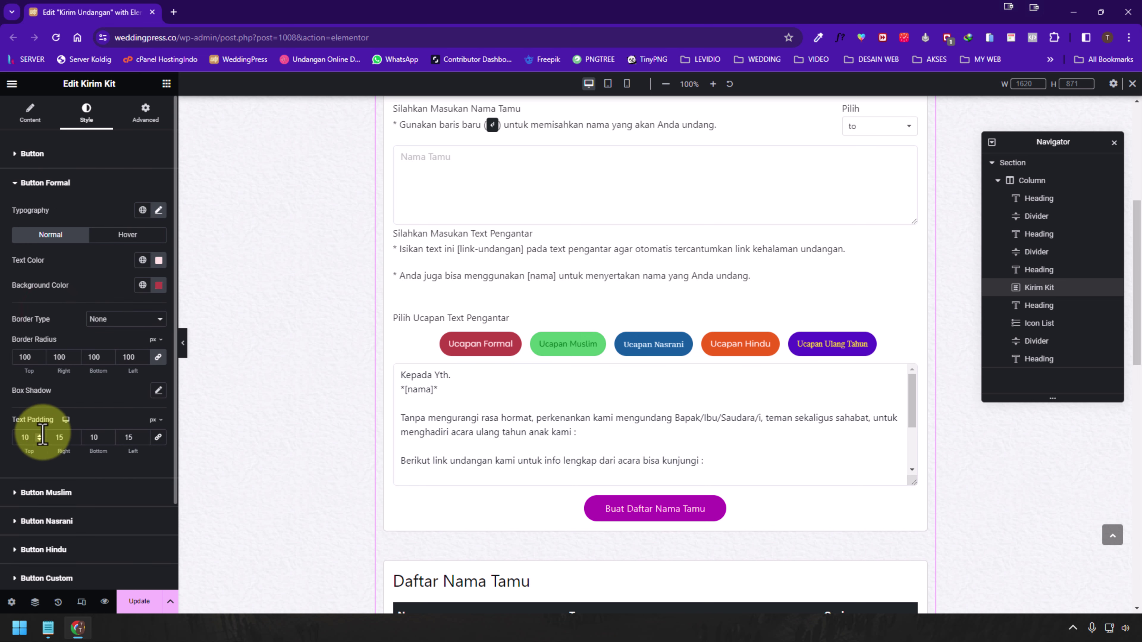
{"action": "left_click", "coordinate": [55, 184]}
{"action": "left_click", "coordinate": [52, 155]}
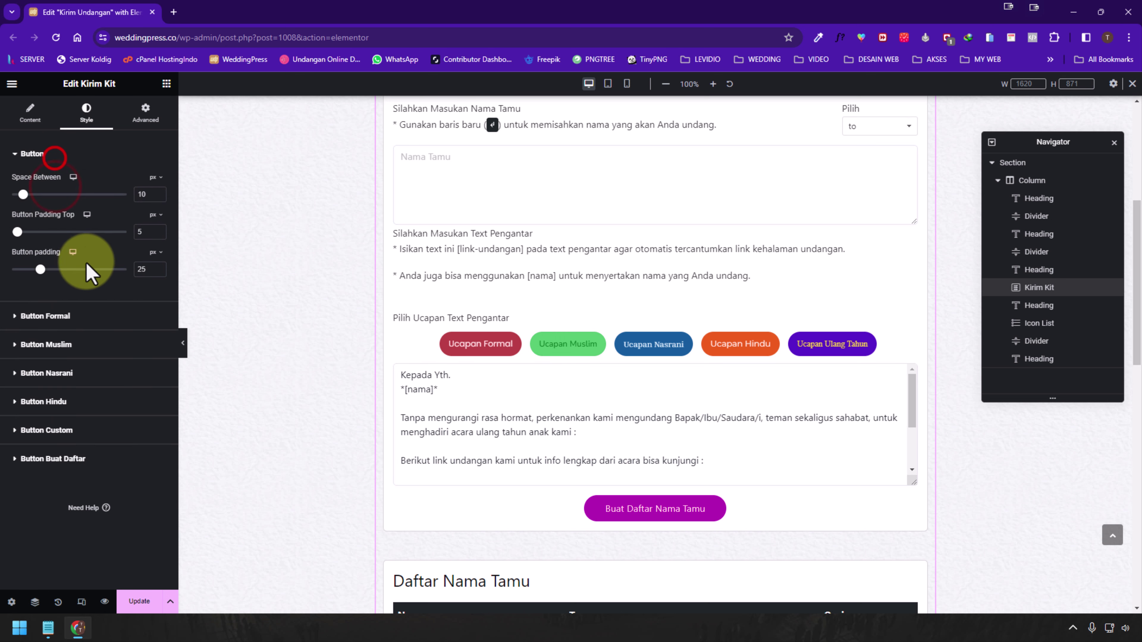
{"action": "scroll", "coordinate": [561, 258], "scroll_direction": "down", "scroll_amount": 1}
{"action": "scroll", "coordinate": [683, 301], "scroll_direction": "up", "scroll_amount": 2}
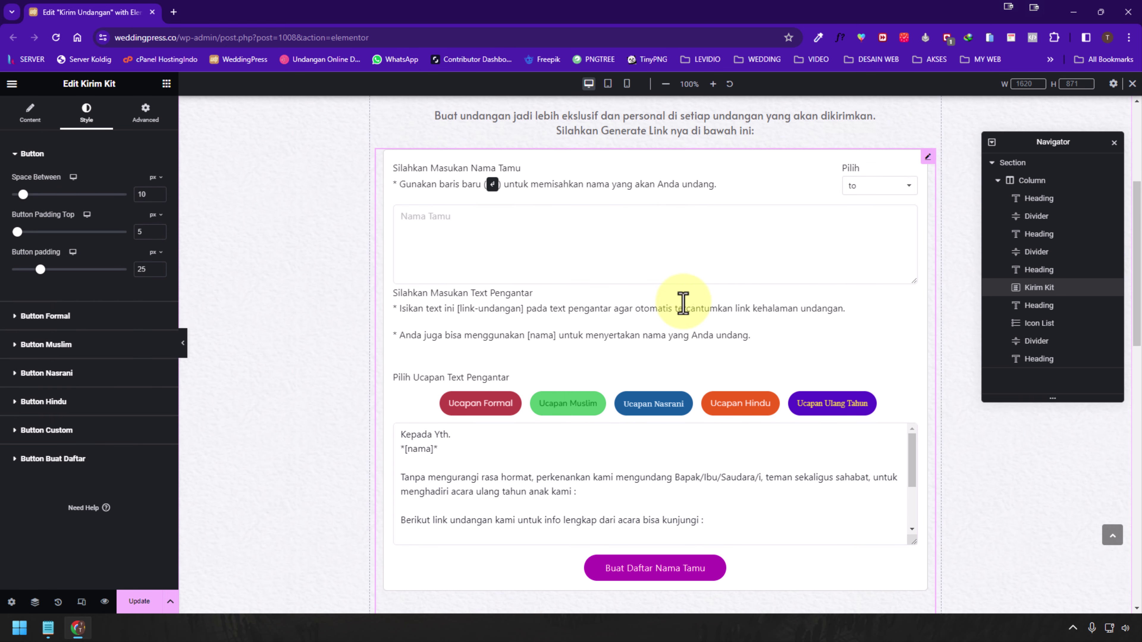
- Try resetting the Kirim Kit style with Button padding at 11 px, and restore the styling before the reset from the history
{"action": "right_click", "coordinate": [656, 184]}
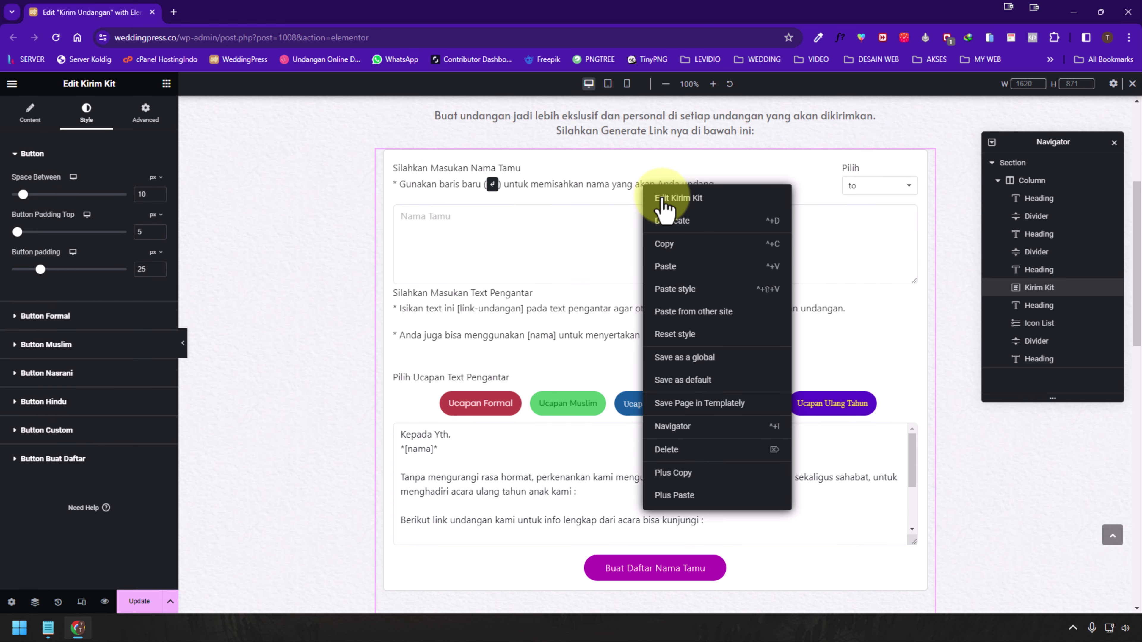
{"action": "left_click", "coordinate": [713, 336]}
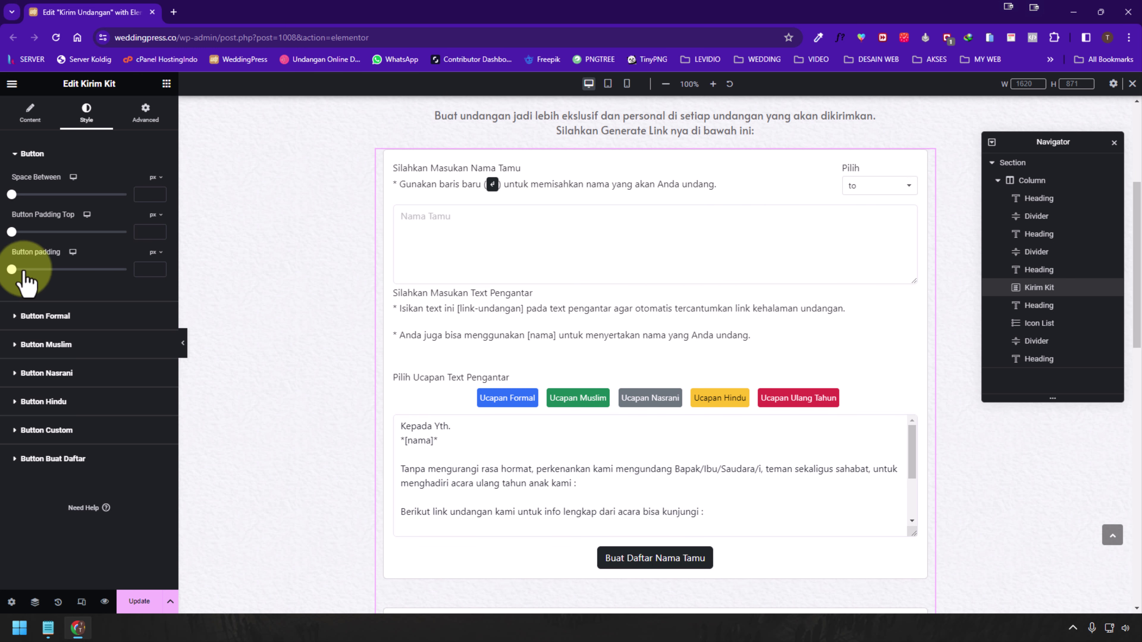
{"action": "mouse_move", "coordinate": [14, 275]}
{"action": "left_mouse_down"}
{"action": "mouse_move", "coordinate": [41, 277]}
{"action": "mouse_move", "coordinate": [25, 277]}
{"action": "left_mouse_up"}
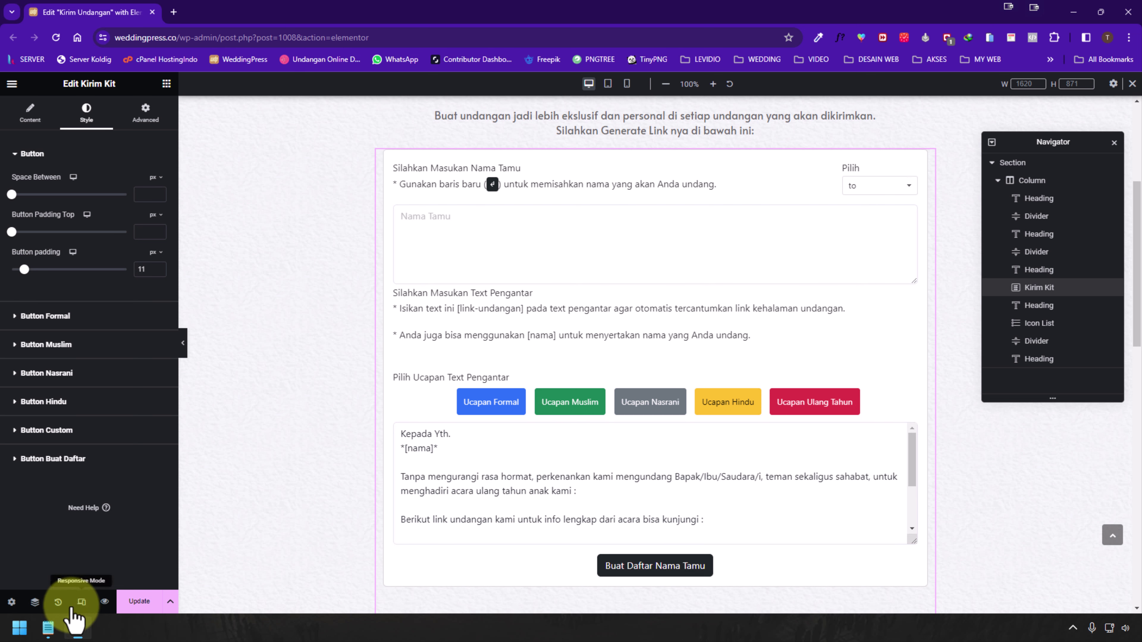
{"action": "left_click", "coordinate": [59, 603]}
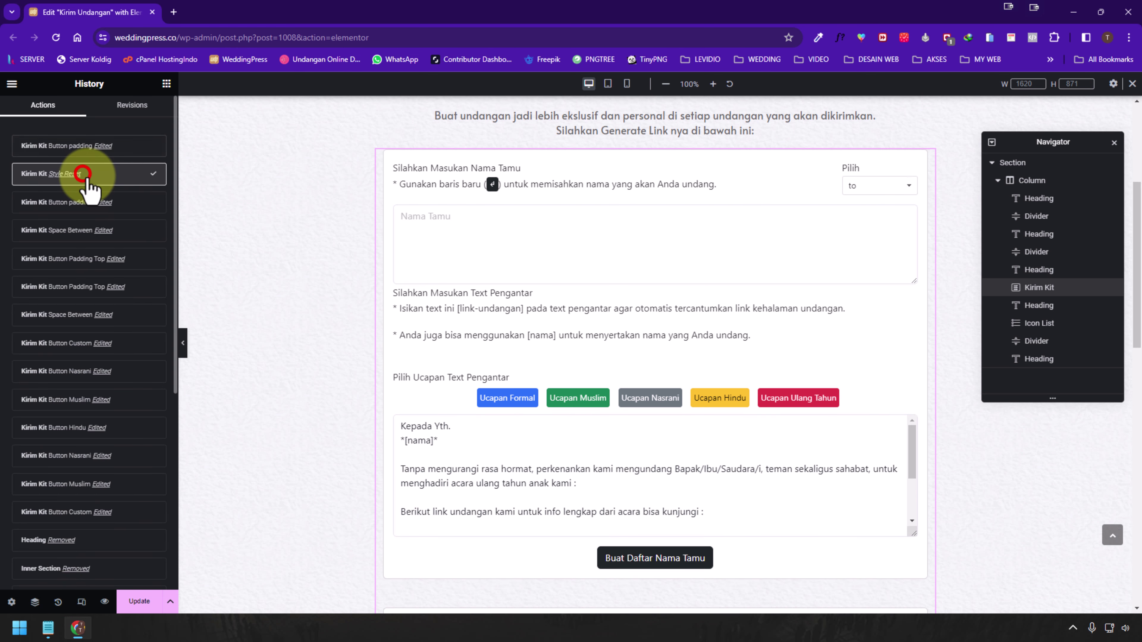
{"action": "left_click", "coordinate": [56, 203]}
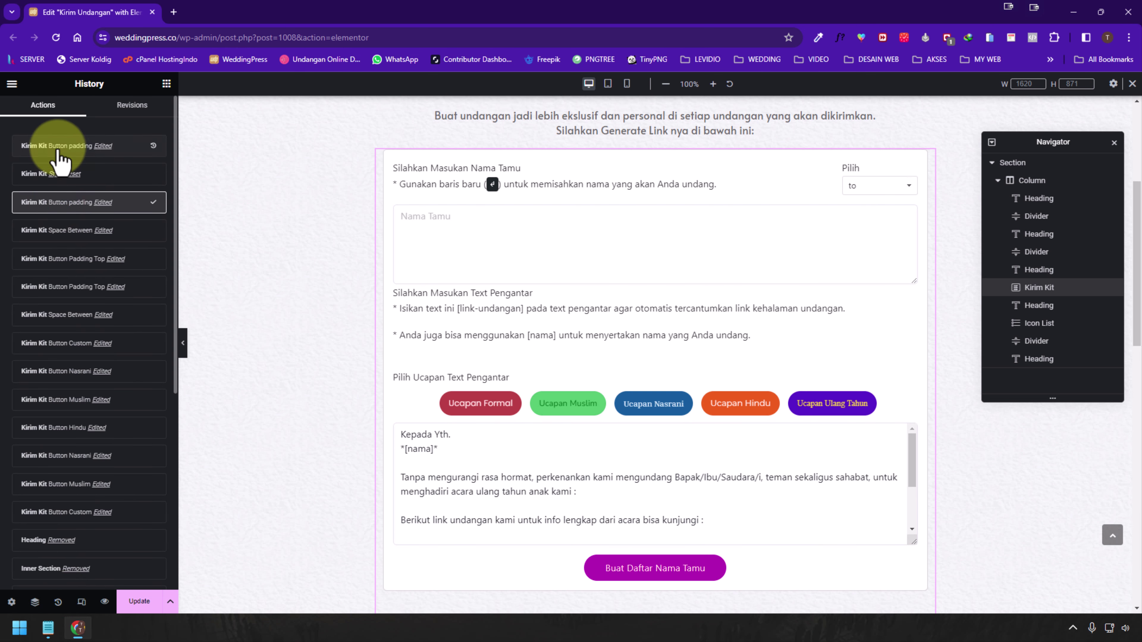
- Move the Kirim Kit widget below the Petunjuk list and review its Button and Button Formal style settings
{"action": "left_click", "coordinate": [438, 374]}
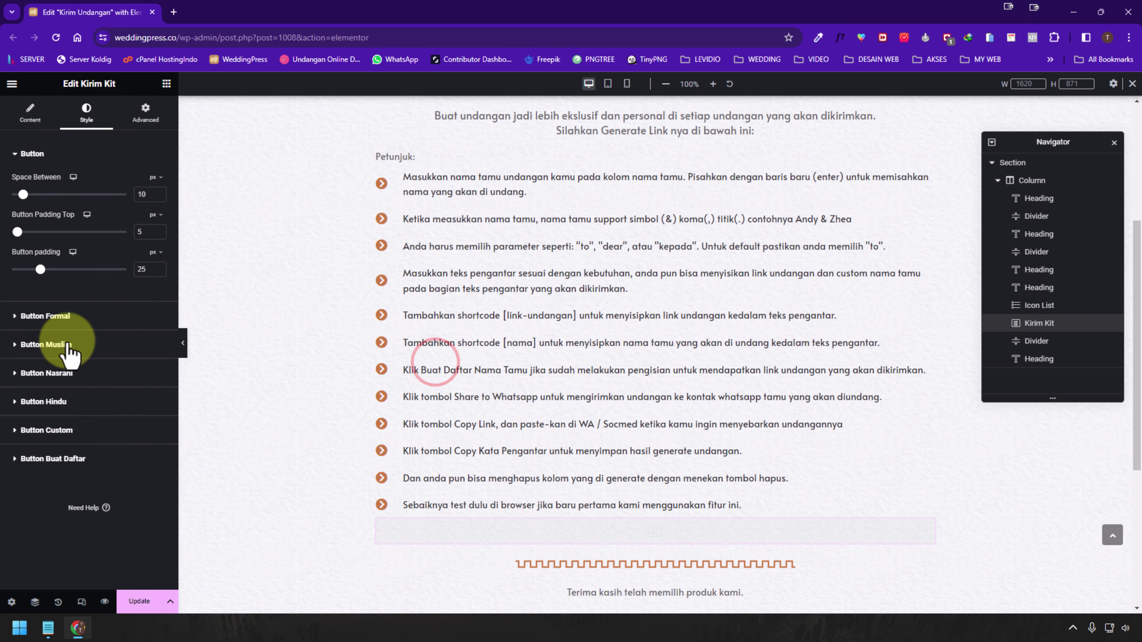
{"action": "left_click", "coordinate": [68, 319]}
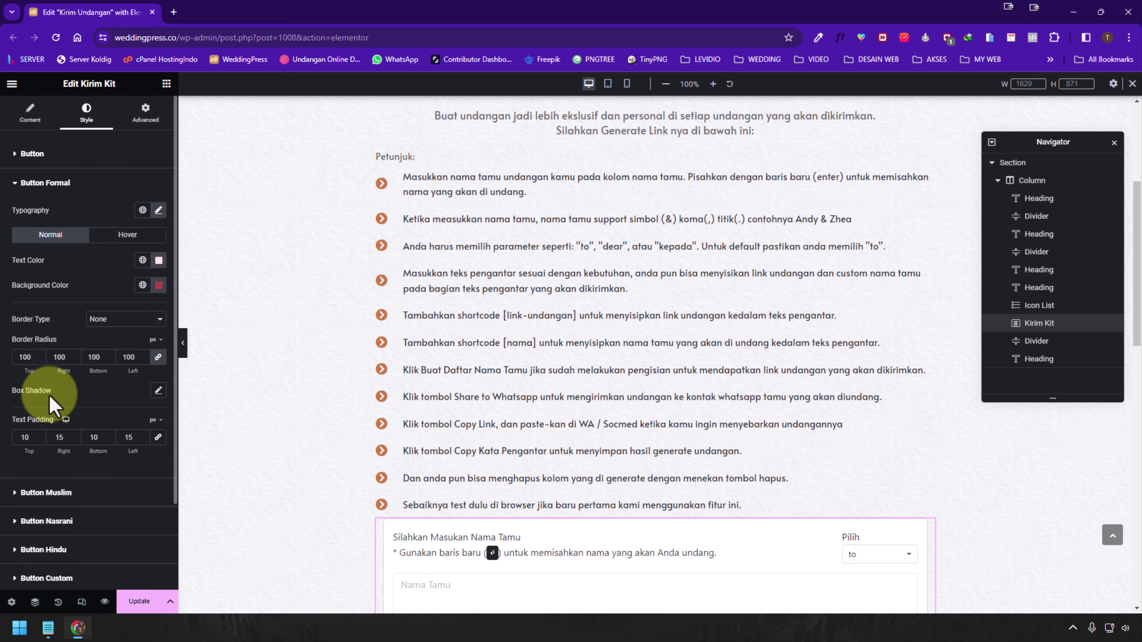
{"action": "left_click", "coordinate": [52, 154]}
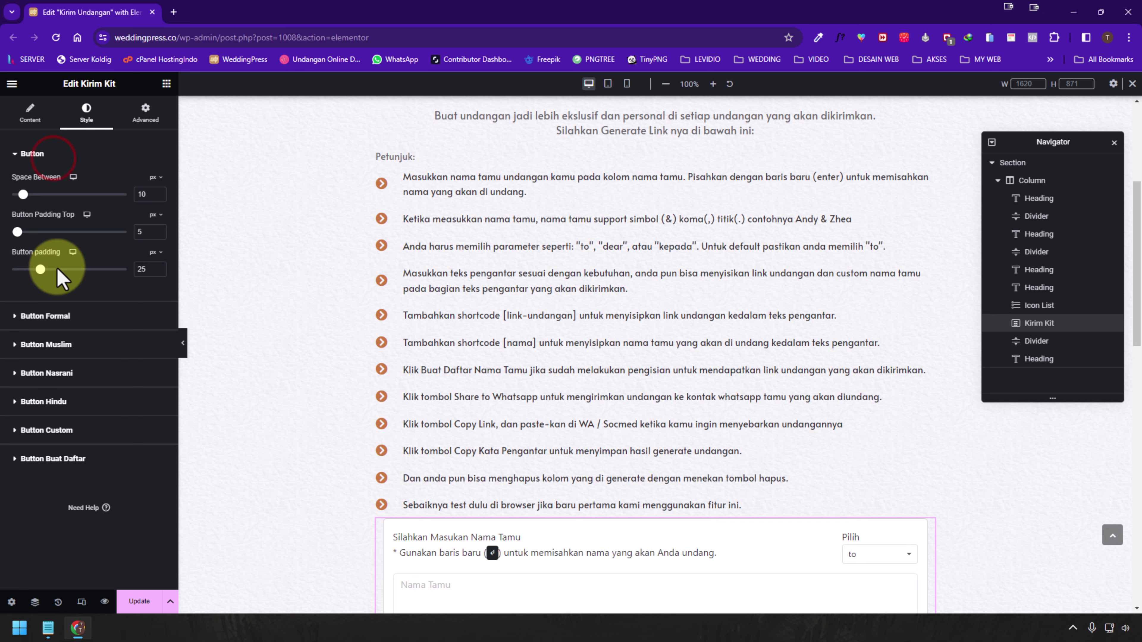
{"action": "scroll", "coordinate": [484, 390], "scroll_direction": "down", "scroll_amount": 10}
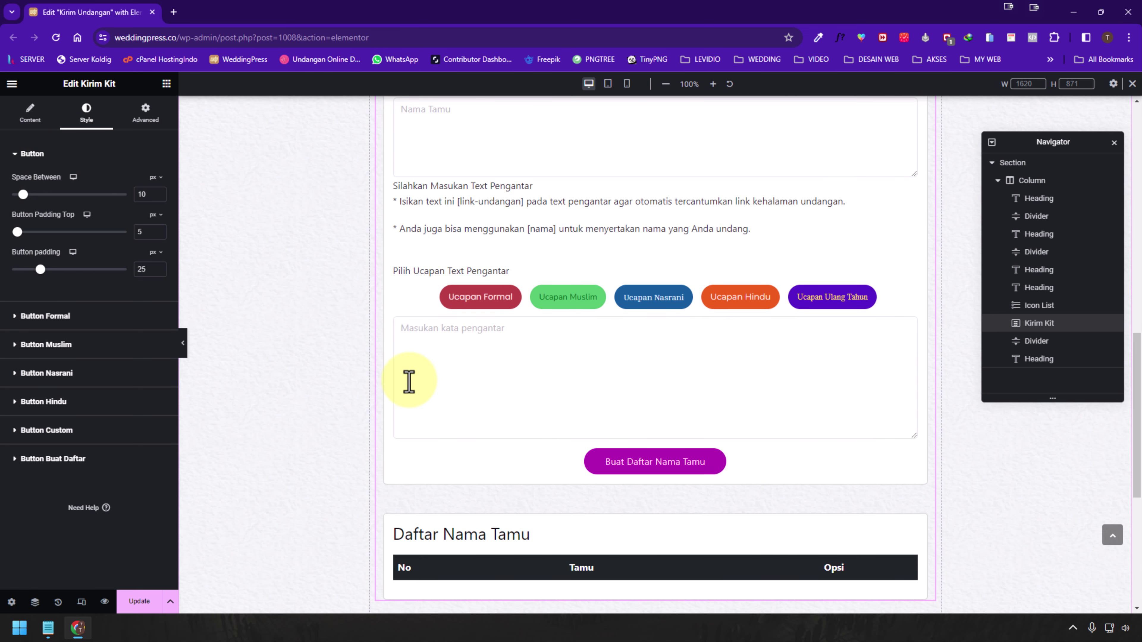
- Change the Ucapan Formal button's typography family to Potta One
{"action": "left_click", "coordinate": [32, 154]}
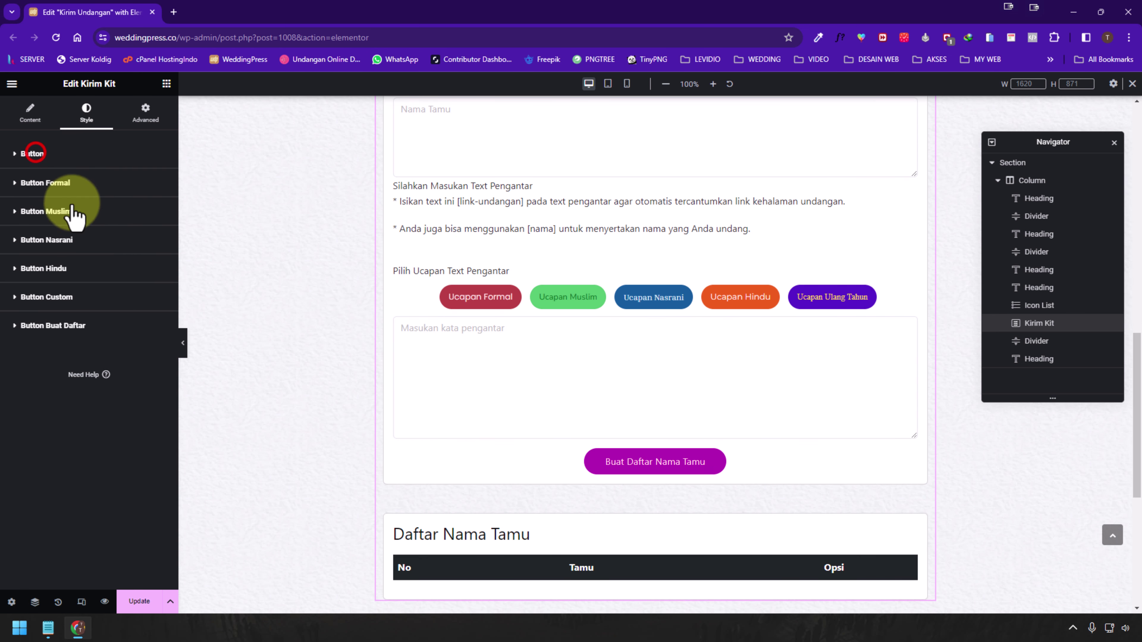
{"action": "left_click", "coordinate": [63, 182]}
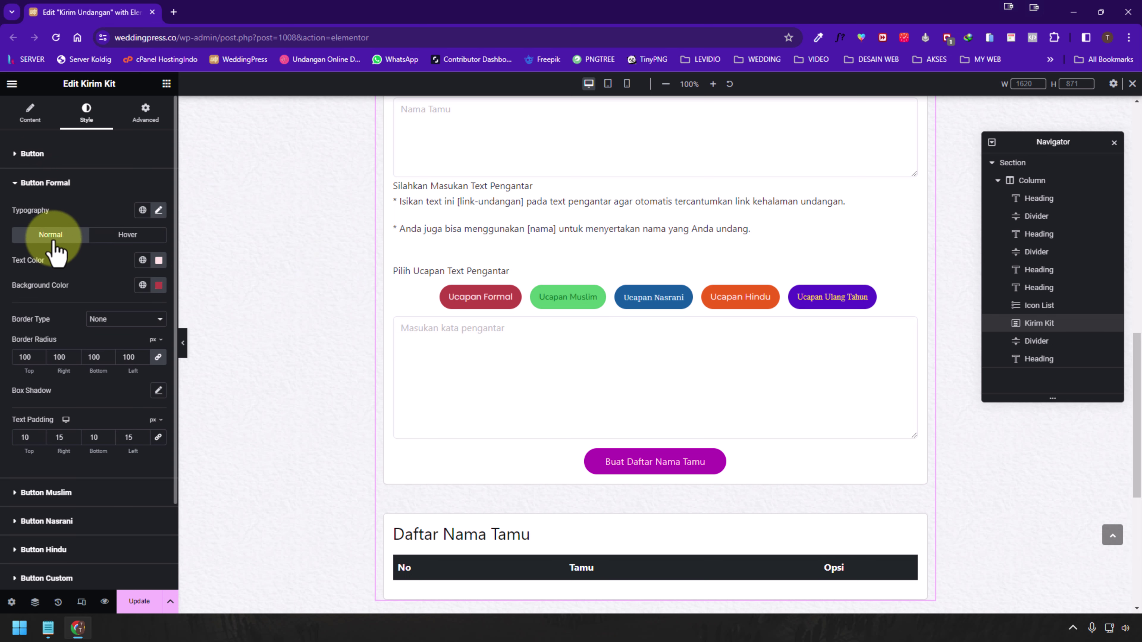
{"action": "left_click", "coordinate": [159, 210]}
{"action": "left_click", "coordinate": [133, 267]}
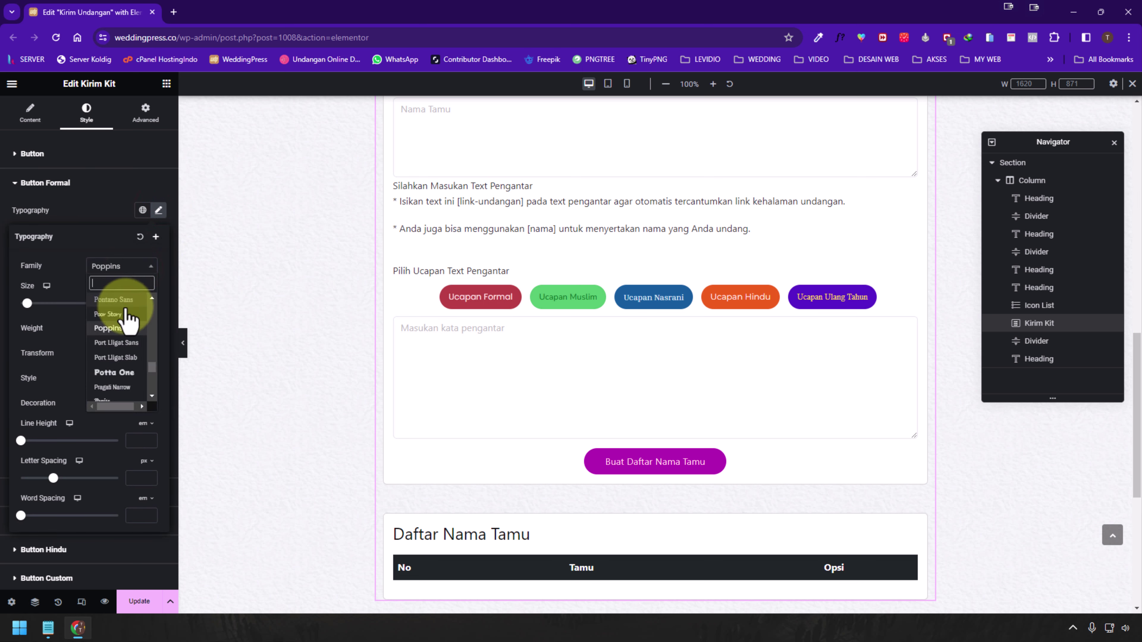
{"action": "left_click", "coordinate": [126, 373]}
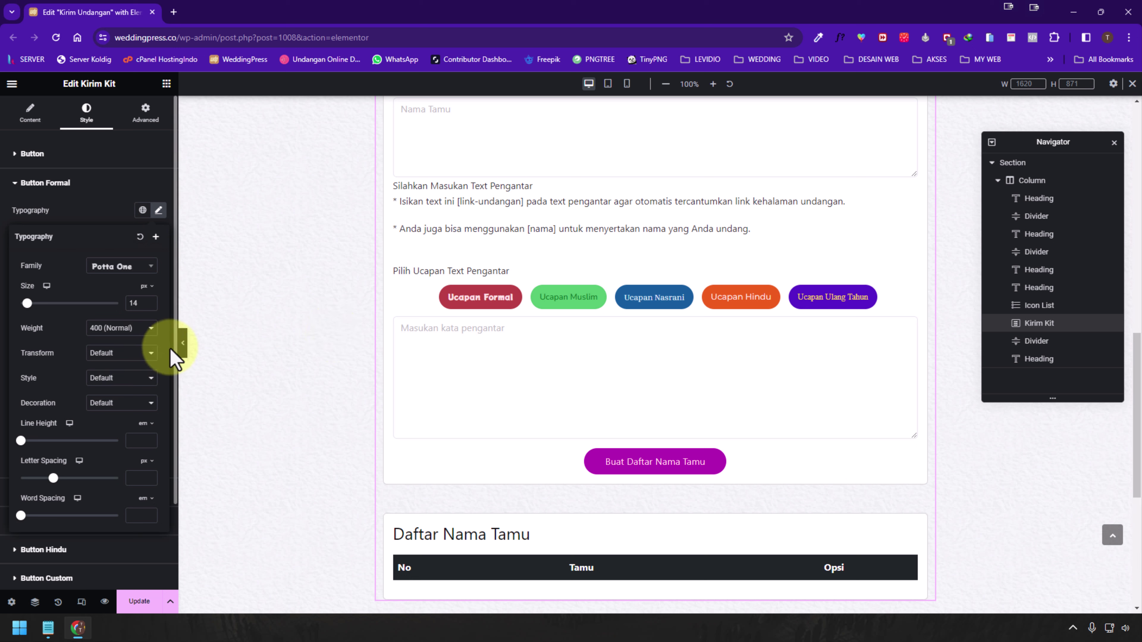
{"action": "left_click", "coordinate": [56, 215]}
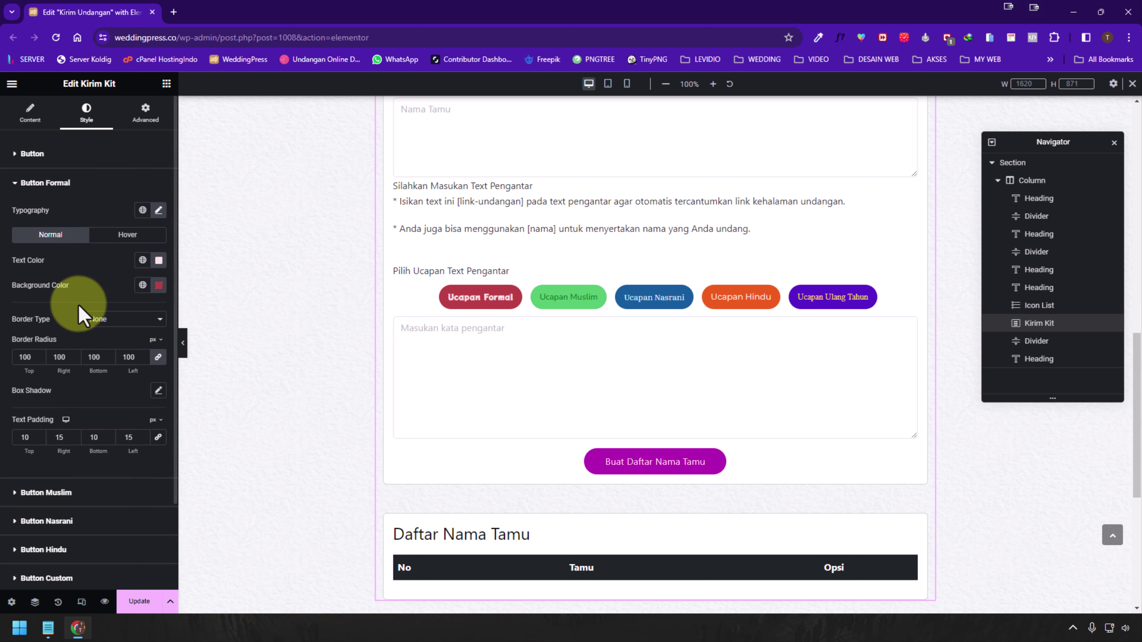
- Set the Ucapan Formal button's normal background color to purple #8D006D
{"action": "left_click", "coordinate": [158, 286]}
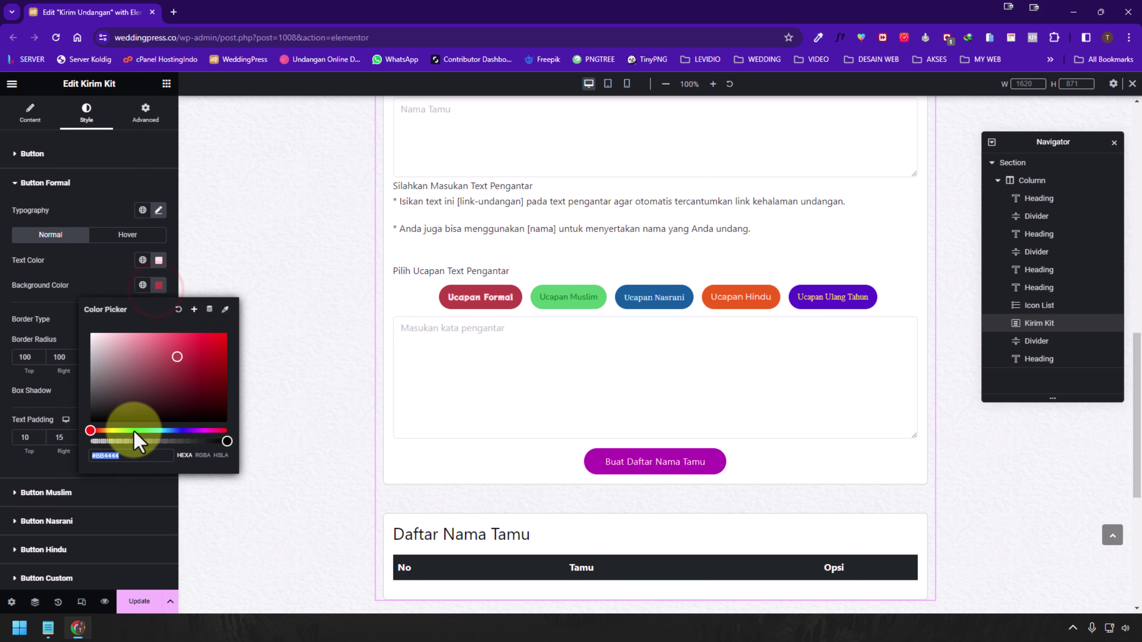
{"action": "left_click_drag", "start_coordinate": [133, 432], "coordinate": [142, 431]}
{"action": "mouse_move", "coordinate": [189, 382]}
{"action": "left_mouse_down"}
{"action": "mouse_move", "coordinate": [223, 369]}
{"action": "mouse_move", "coordinate": [180, 396]}
{"action": "mouse_move", "coordinate": [188, 431]}
{"action": "mouse_move", "coordinate": [211, 432]}
{"action": "mouse_move", "coordinate": [218, 377]}
{"action": "left_mouse_up"}
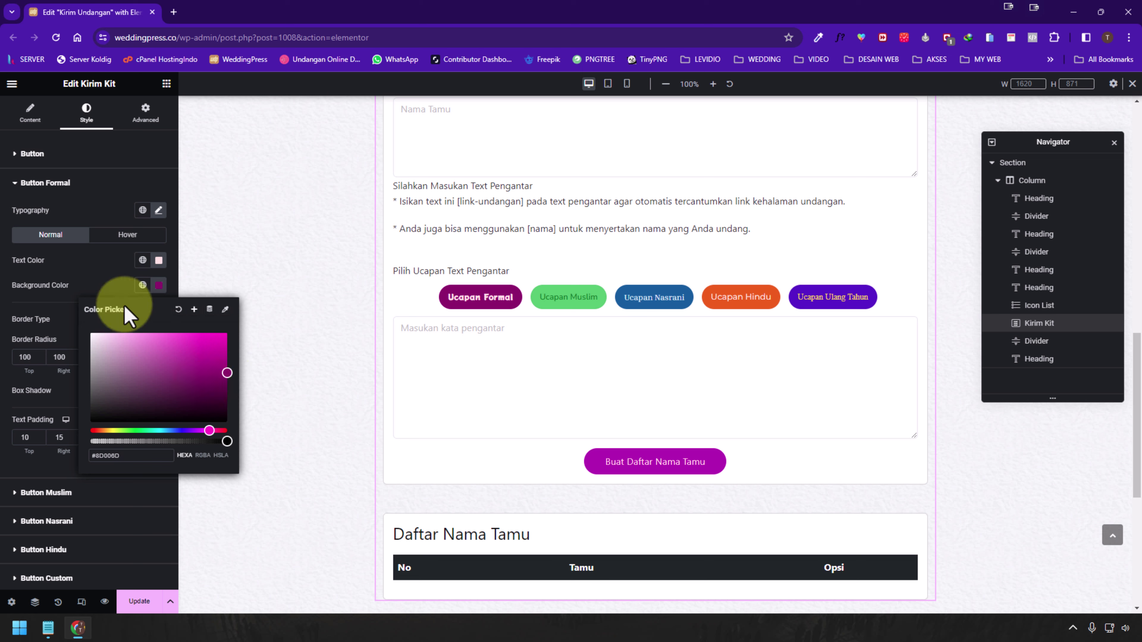
{"action": "left_click", "coordinate": [79, 279]}
- Set the Ucapan Formal button's hover background color to red #990000
{"action": "left_click", "coordinate": [124, 227]}
{"action": "left_click", "coordinate": [159, 285]}
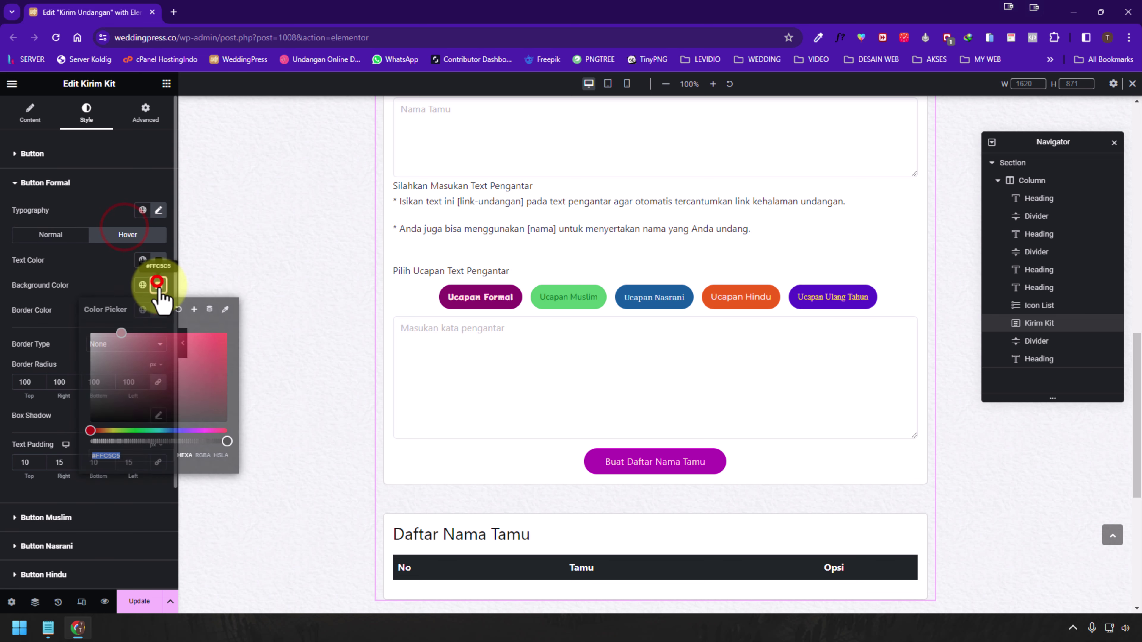
{"action": "left_click", "coordinate": [158, 286]}
{"action": "left_click", "coordinate": [158, 287]}
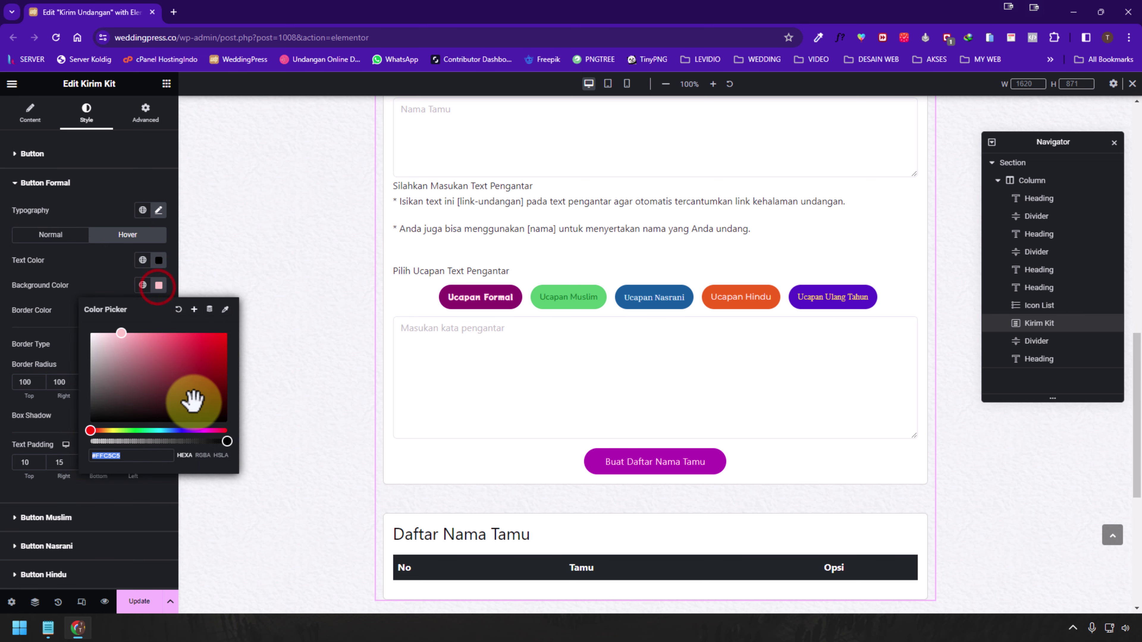
{"action": "left_click_drag", "start_coordinate": [210, 372], "coordinate": [229, 368]}
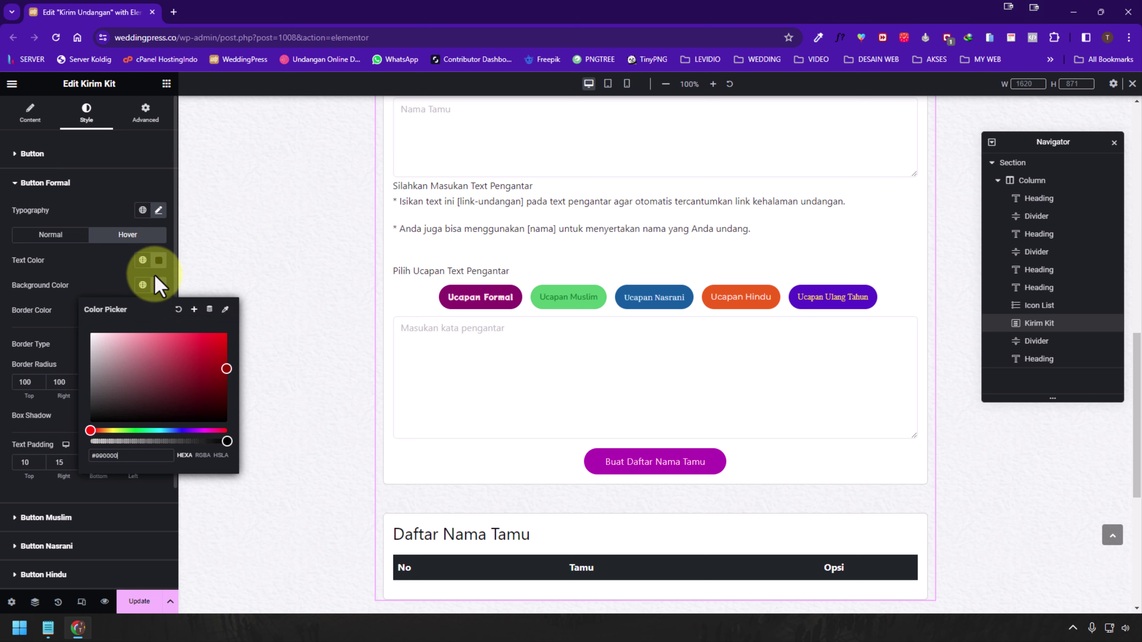
- Set the Ucapan Formal button's hover text color to #FFEEEE
{"action": "left_click", "coordinate": [158, 260]}
{"action": "left_click_drag", "start_coordinate": [138, 355], "coordinate": [103, 297]}
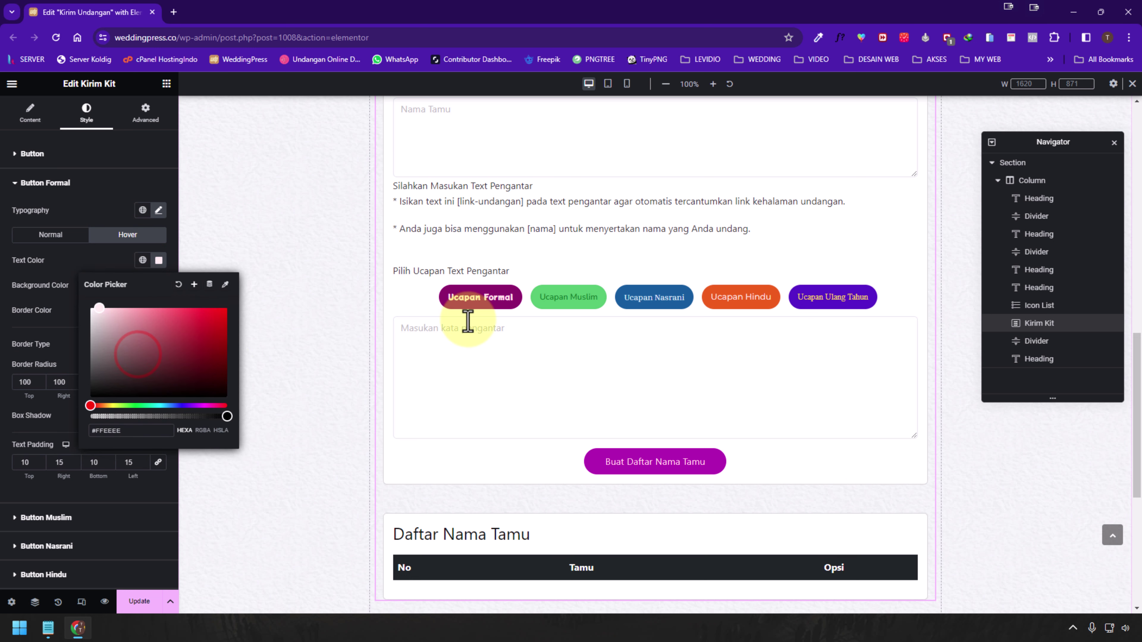
{"action": "left_click", "coordinate": [86, 265]}
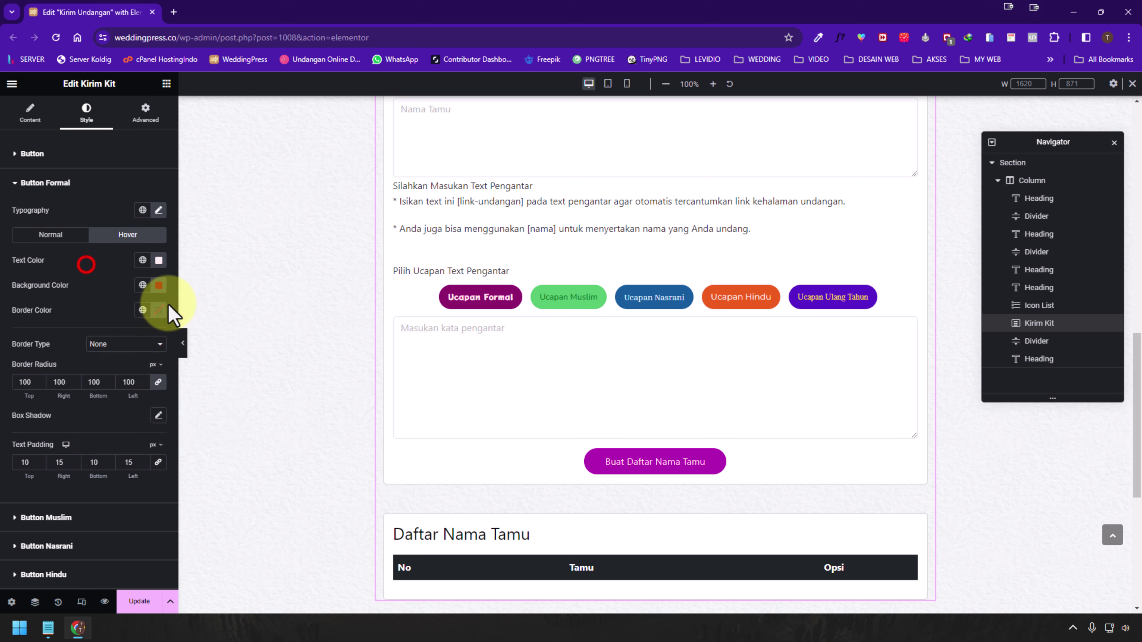
- Change the Ucapan Formal button's hover background color to green and check the hover effect in the preview
{"action": "left_click", "coordinate": [159, 286]}
{"action": "left_click", "coordinate": [135, 431]}
{"action": "left_click", "coordinate": [160, 395]}
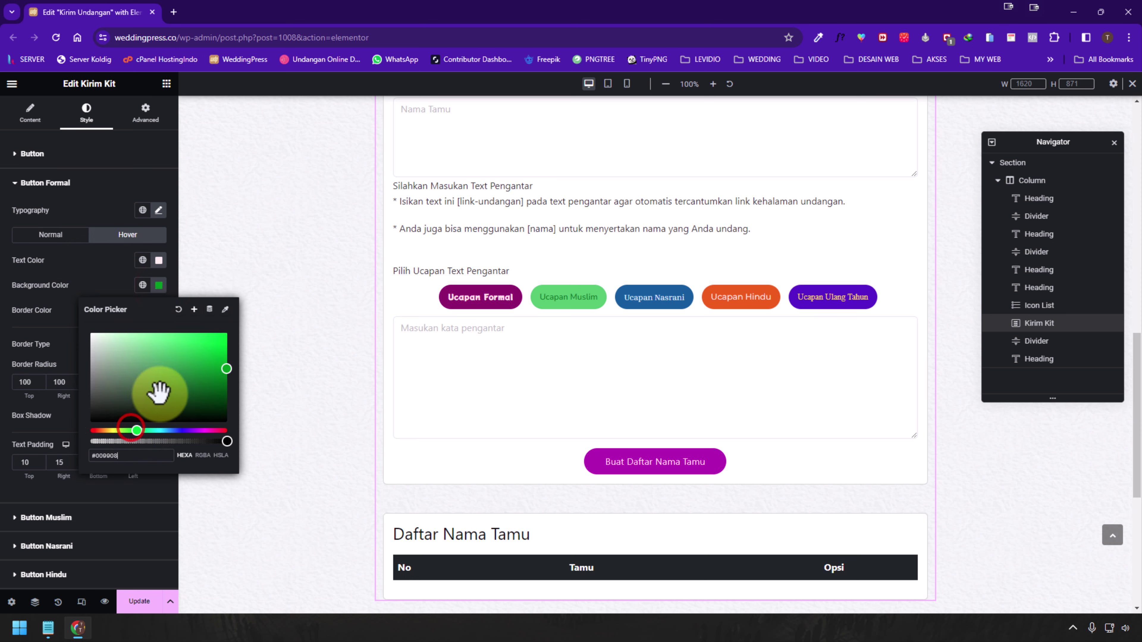
{"action": "left_click", "coordinate": [48, 268]}
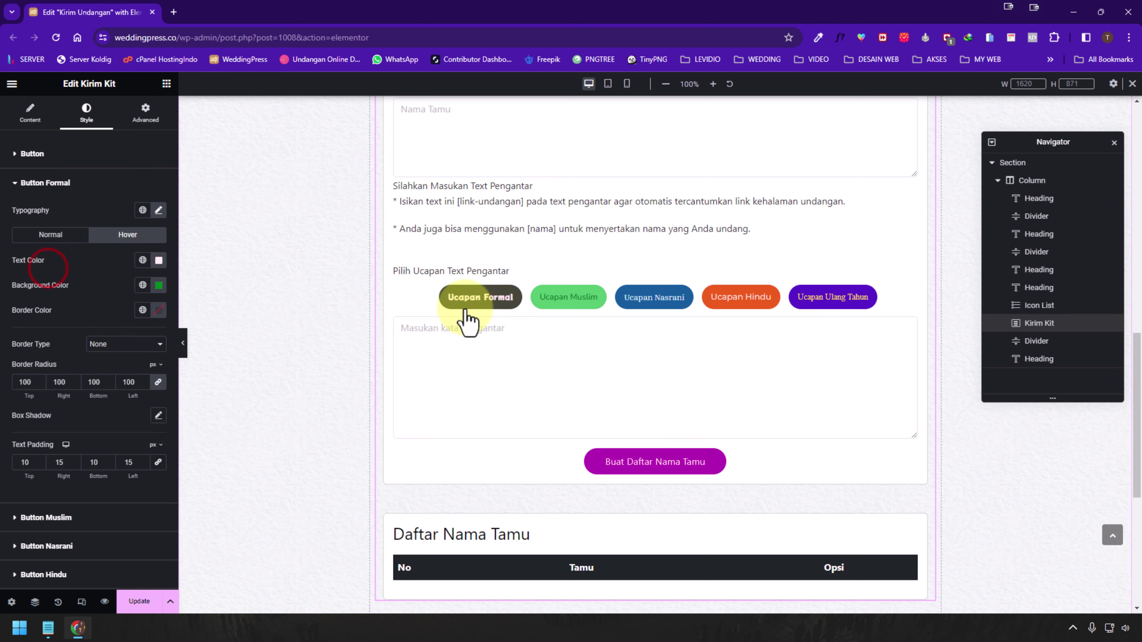
- Unlink the Ucapan Formal button's border radius and set it to 20 top, 10 right, 10 bottom and 20 left
{"action": "left_click", "coordinate": [56, 234]}
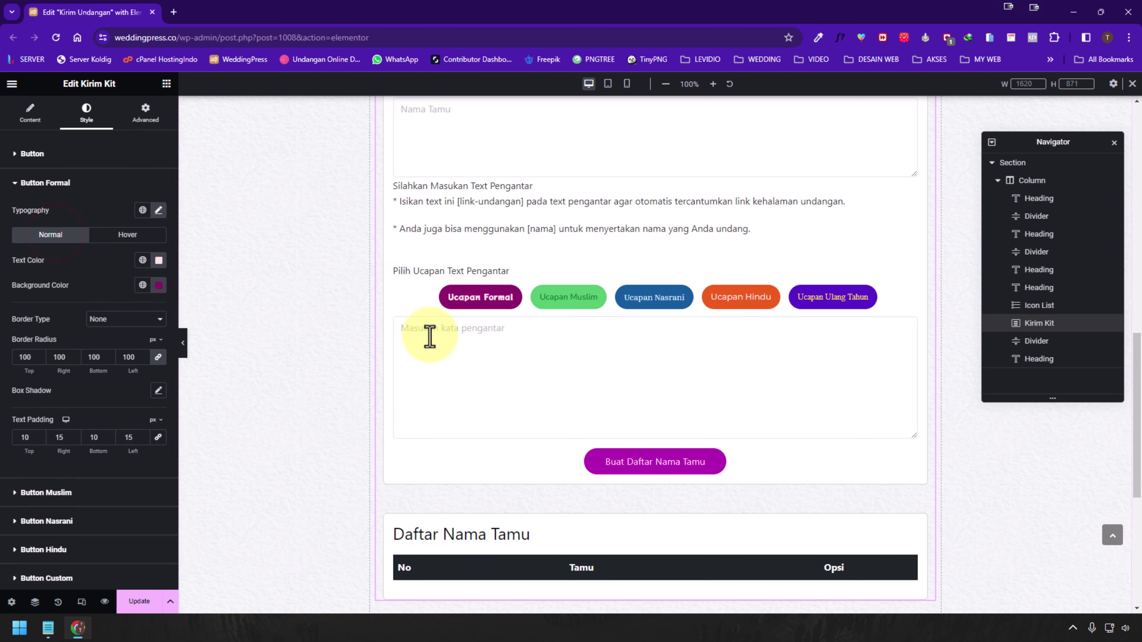
{"action": "left_click_drag", "start_coordinate": [31, 359], "coordinate": [15, 358]}
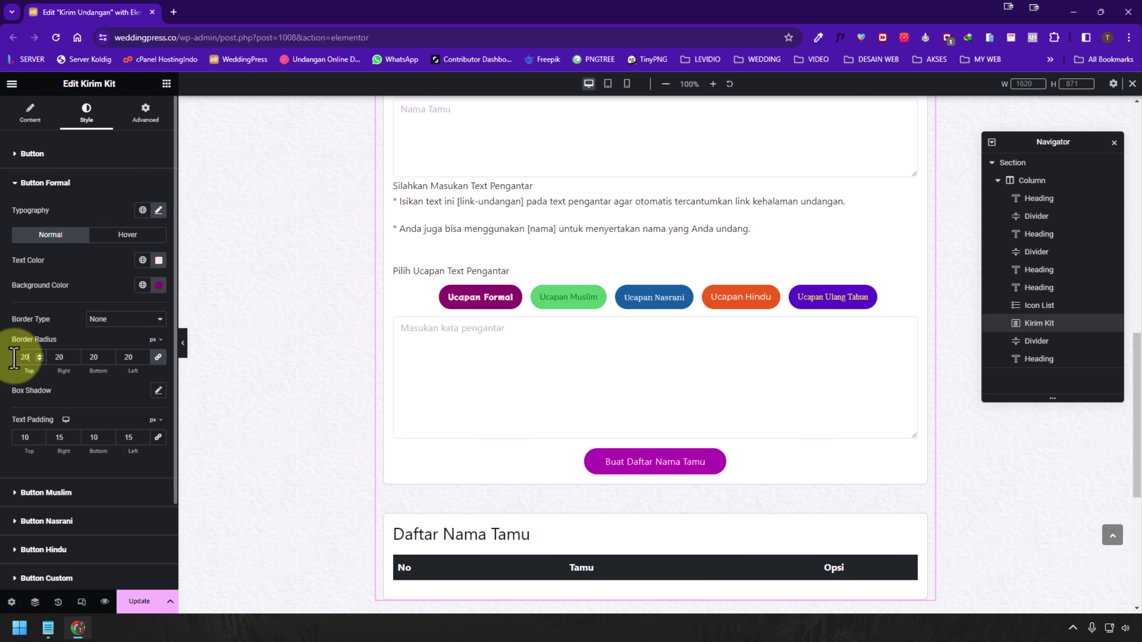
{"action": "type", "text": "20"}
{"action": "left_click", "coordinate": [158, 357]}
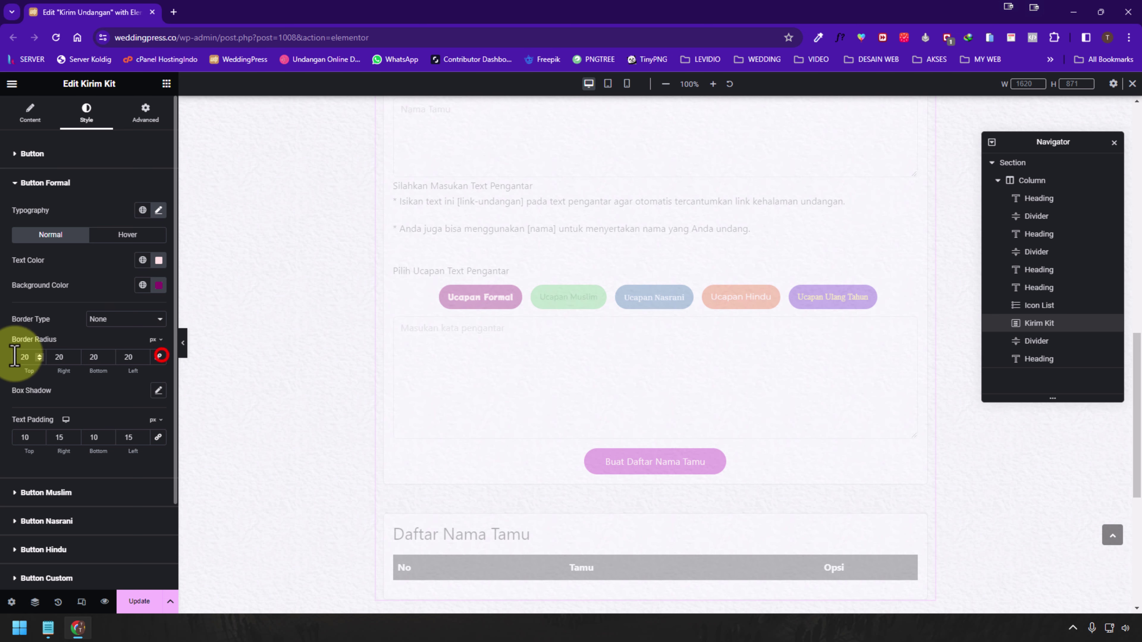
{"action": "double_click", "coordinate": [64, 358]}
{"action": "type", "text": "10"}
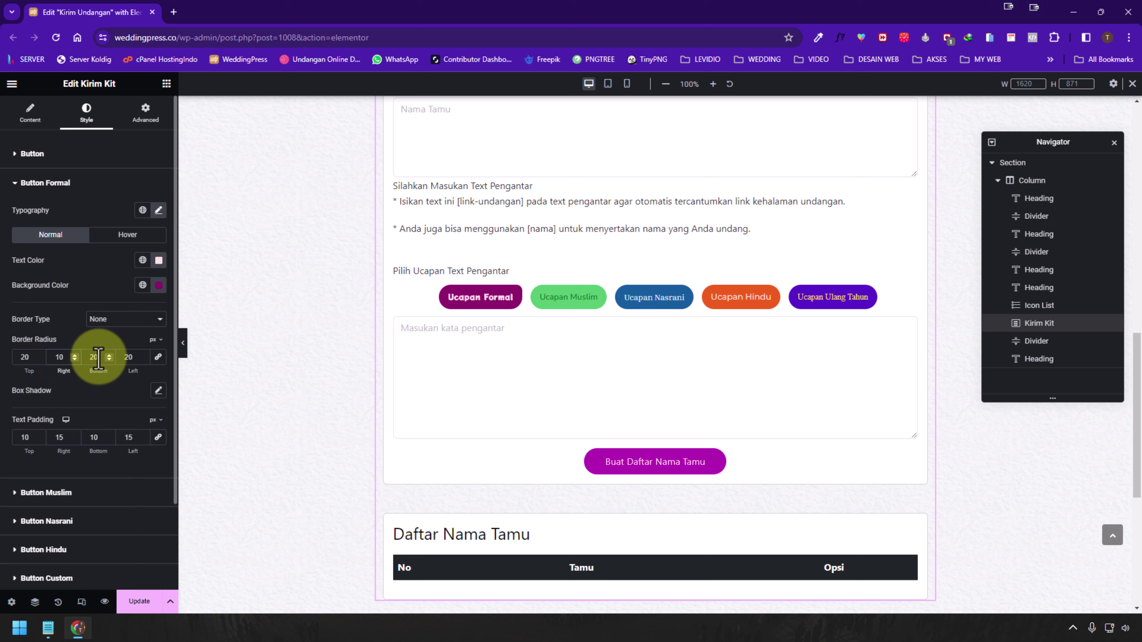
{"action": "double_click", "coordinate": [98, 359]}
{"action": "type", "text": "10"}
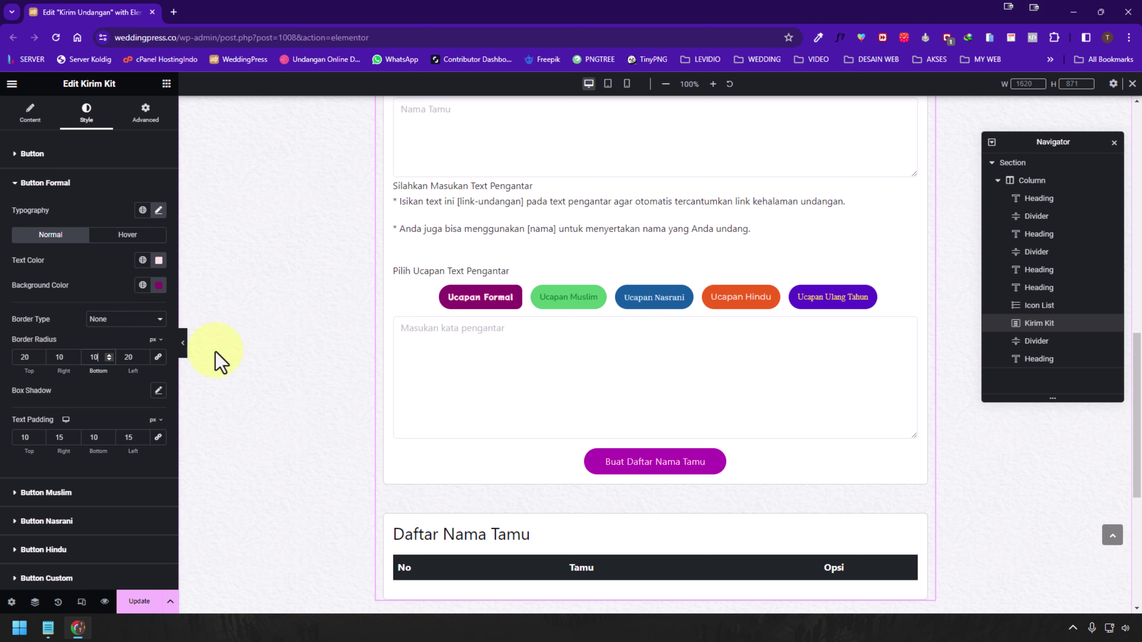
{"action": "left_click", "coordinate": [30, 183]}
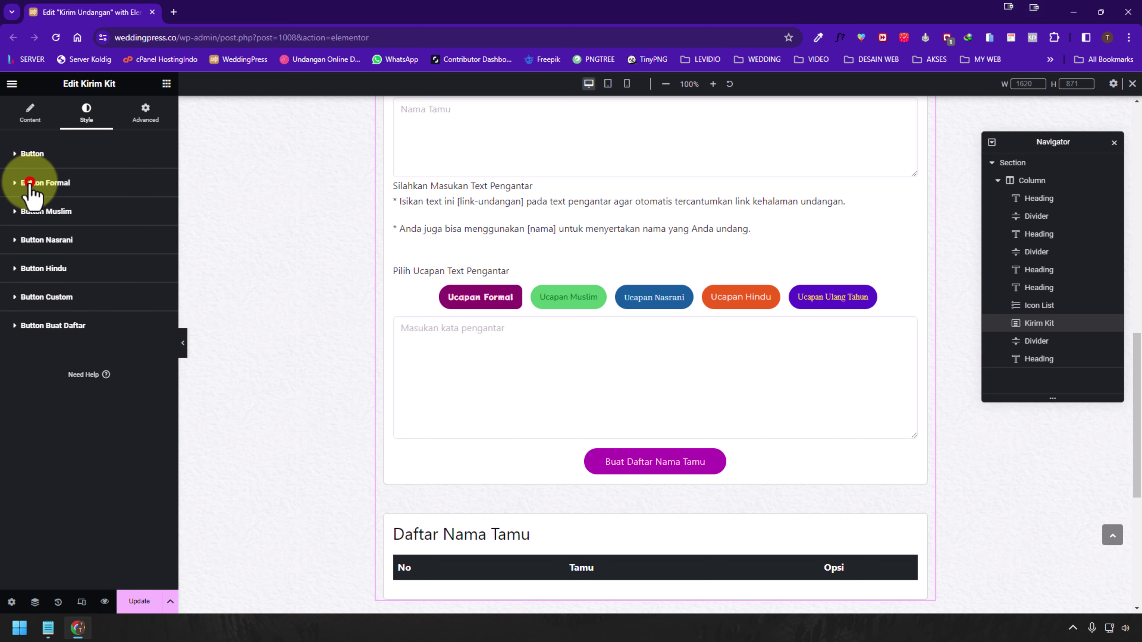
{"action": "left_click", "coordinate": [43, 210]}
{"action": "left_click", "coordinate": [43, 211]}
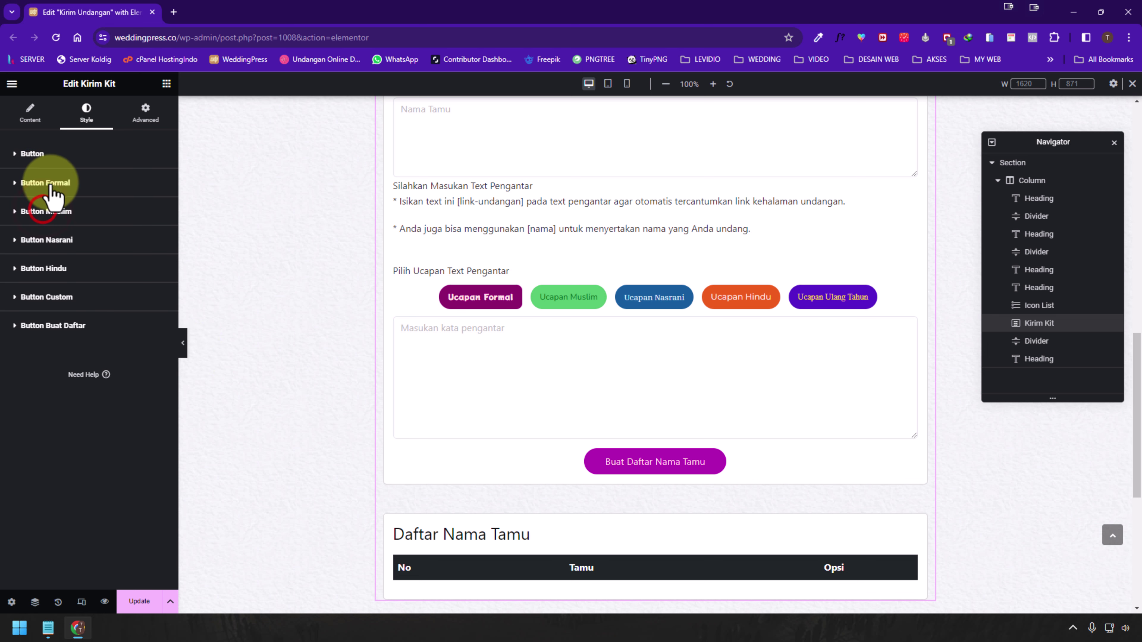
{"action": "left_click", "coordinate": [51, 212]}
{"action": "left_click", "coordinate": [50, 214]}
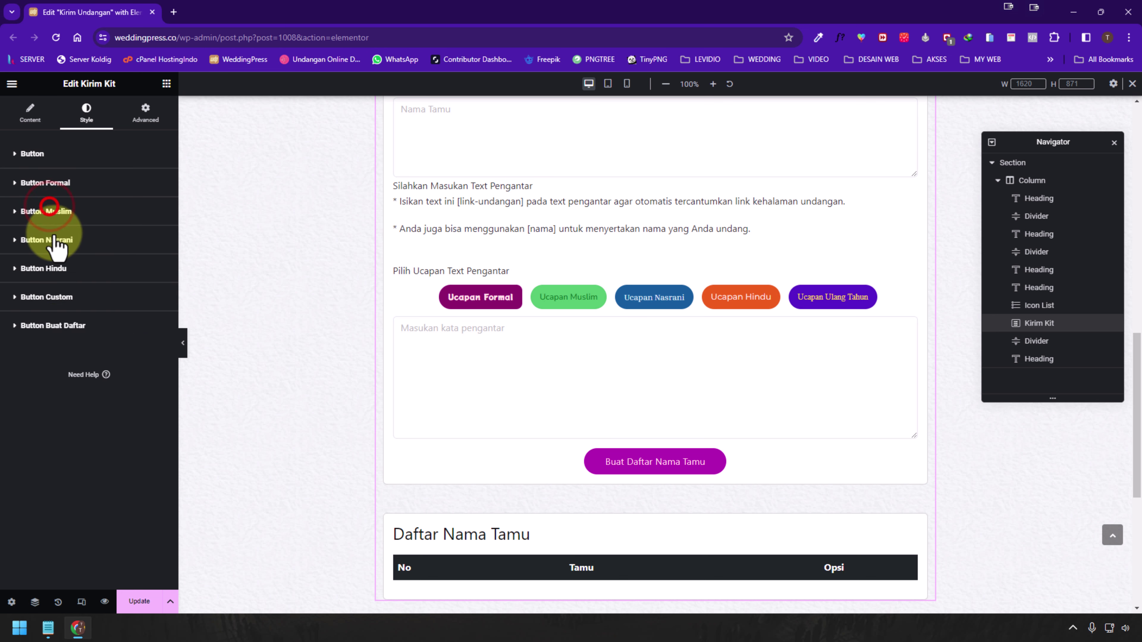
- Unlink the custom Ucapan Ulang Tahun button's border radius and set it to 10 top, right and bottom, and 20 left
{"action": "left_click", "coordinate": [49, 297]}
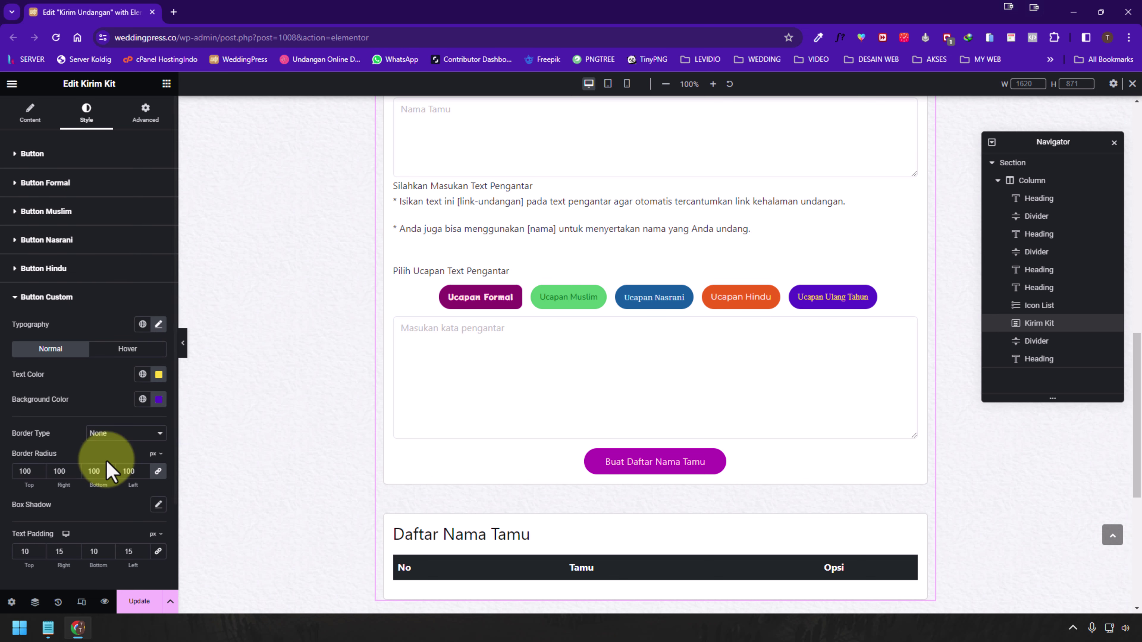
{"action": "scroll", "coordinate": [59, 477], "scroll_direction": "down", "scroll_amount": 1}
{"action": "left_click", "coordinate": [158, 411]}
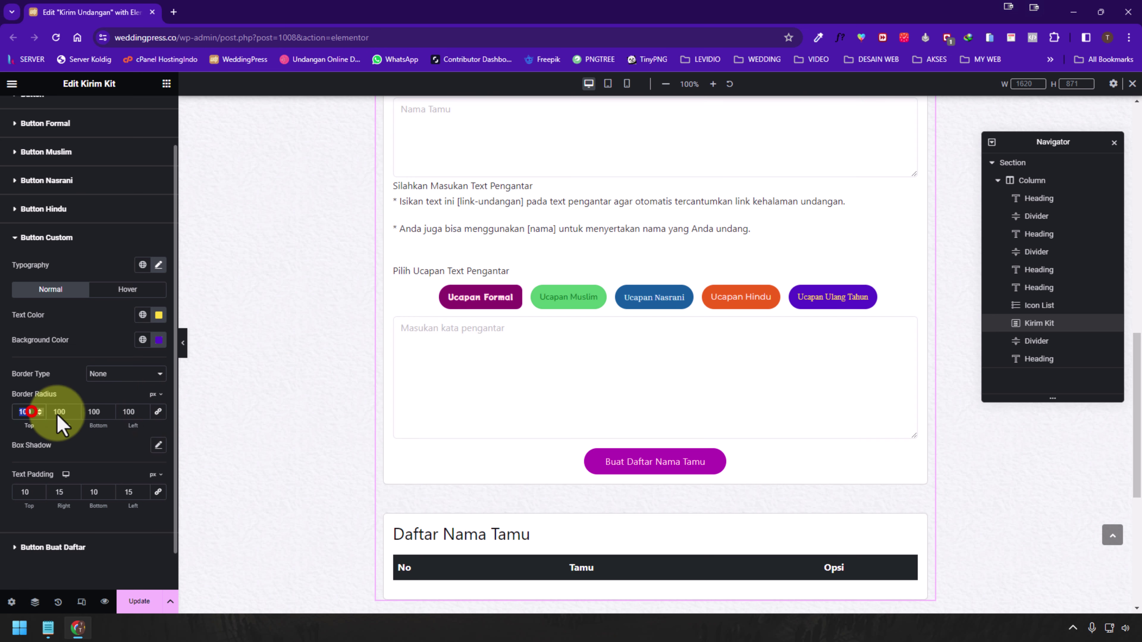
{"action": "type", "text": "20"}
{"action": "double_click", "coordinate": [68, 408]}
{"action": "type", "text": "20"}
{"action": "double_click", "coordinate": [104, 411]}
{"action": "type", "text": "20"}
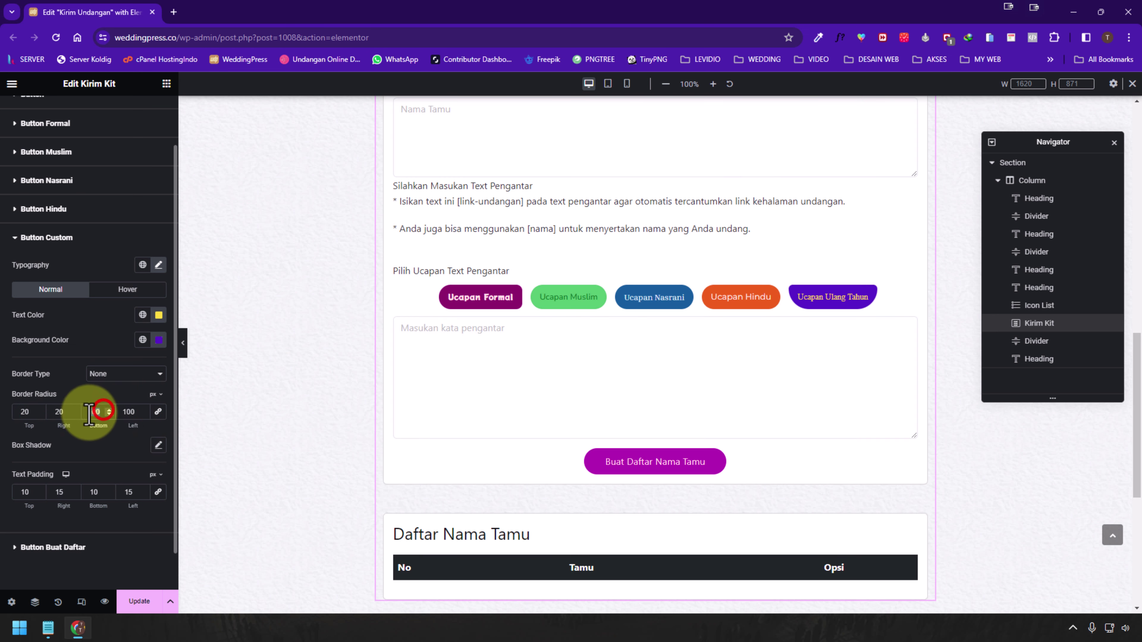
{"action": "double_click", "coordinate": [28, 411]}
{"action": "type", "text": "10"}
{"action": "type", "text": "20"}
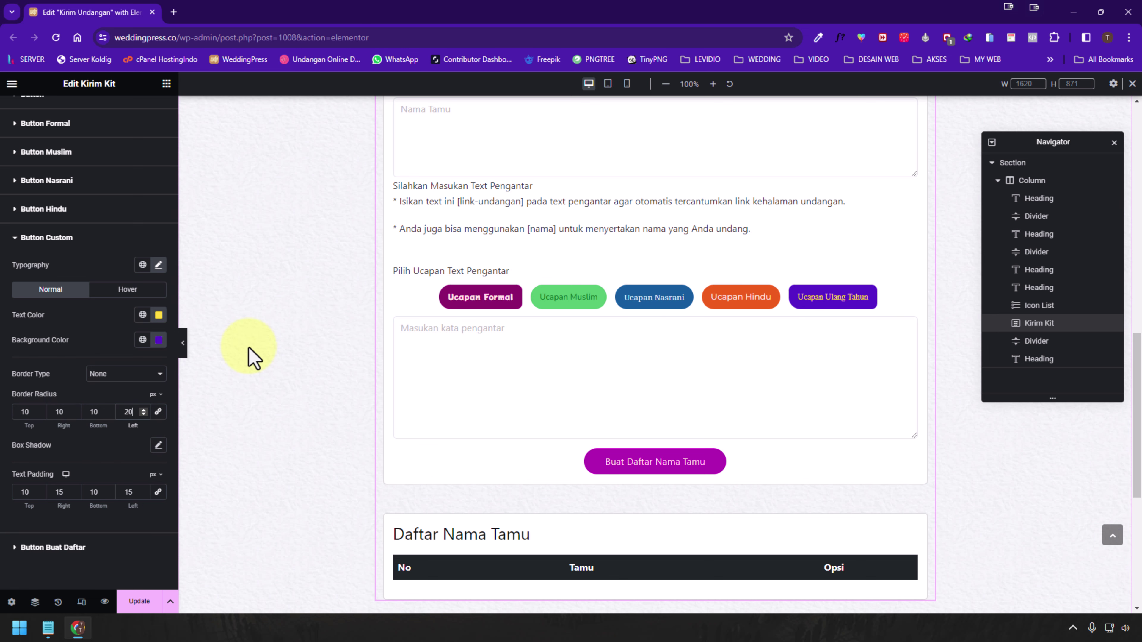
{"action": "left_click", "coordinate": [102, 238]}
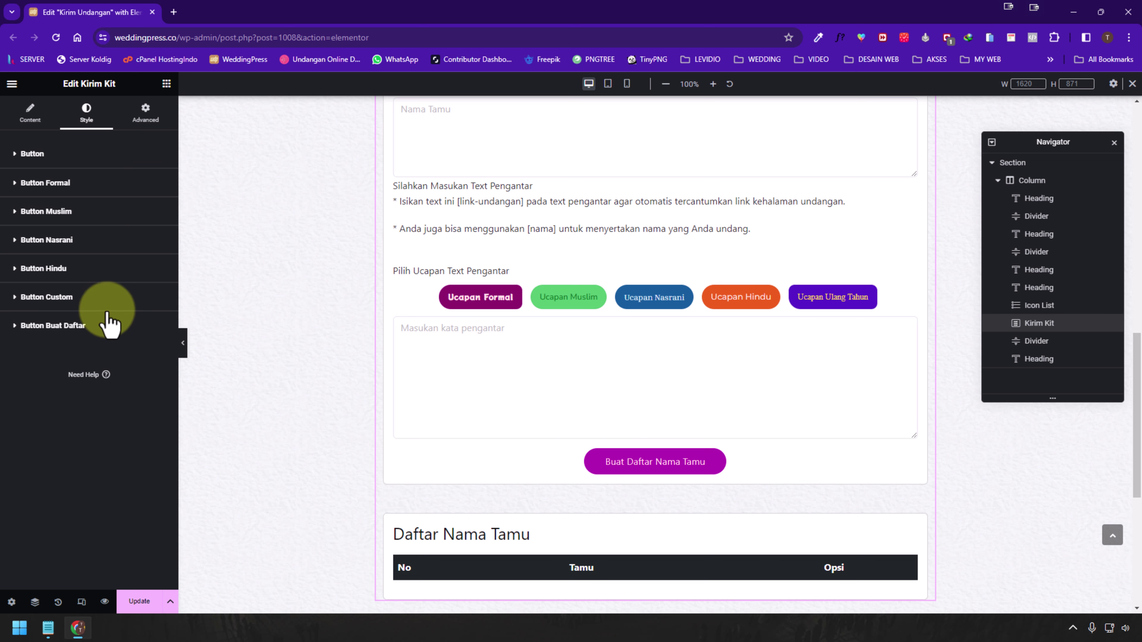
- Set the Buat Daftar Nama Tamu button's normal background color to dark purple #730A74
{"action": "left_click", "coordinate": [98, 328]}
{"action": "scroll", "coordinate": [99, 339], "scroll_direction": "down", "scroll_amount": 2}
{"action": "left_click", "coordinate": [160, 369]}
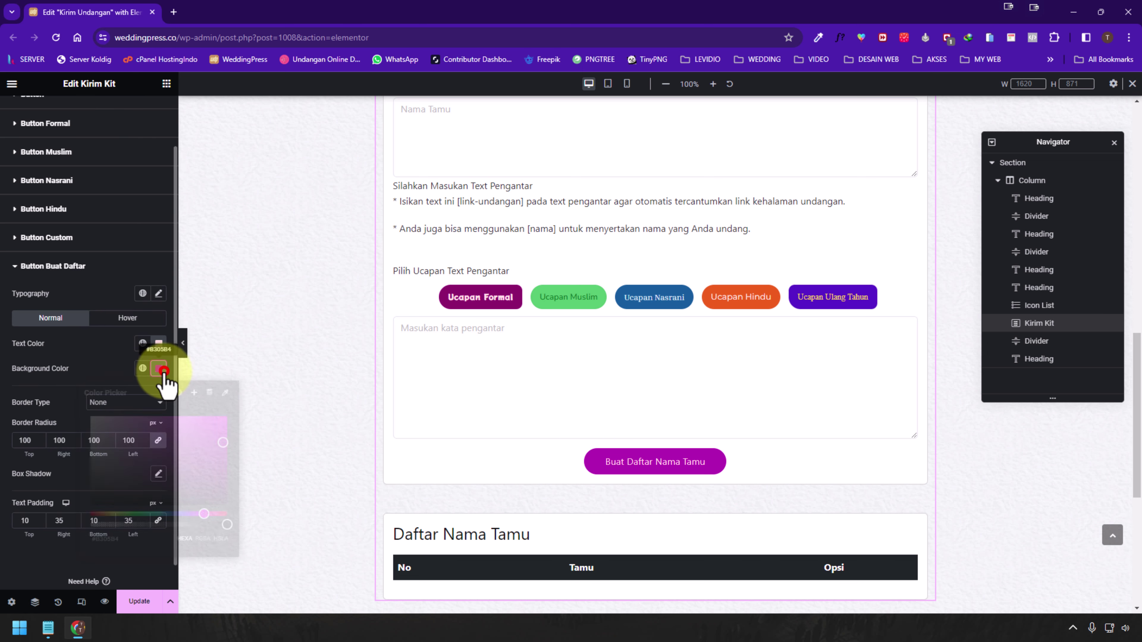
{"action": "mouse_move", "coordinate": [214, 452]}
{"action": "left_mouse_down"}
{"action": "mouse_move", "coordinate": [222, 497]}
{"action": "mouse_move", "coordinate": [215, 464]}
{"action": "left_mouse_up"}
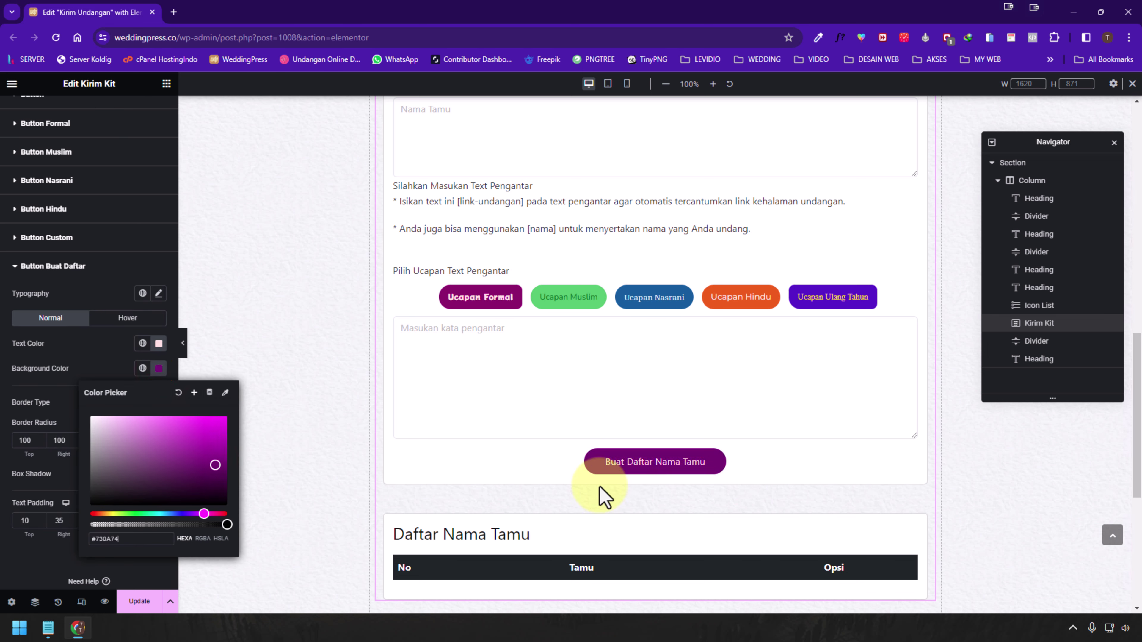
{"action": "left_click", "coordinate": [629, 470]}
{"action": "left_click", "coordinate": [43, 354]}
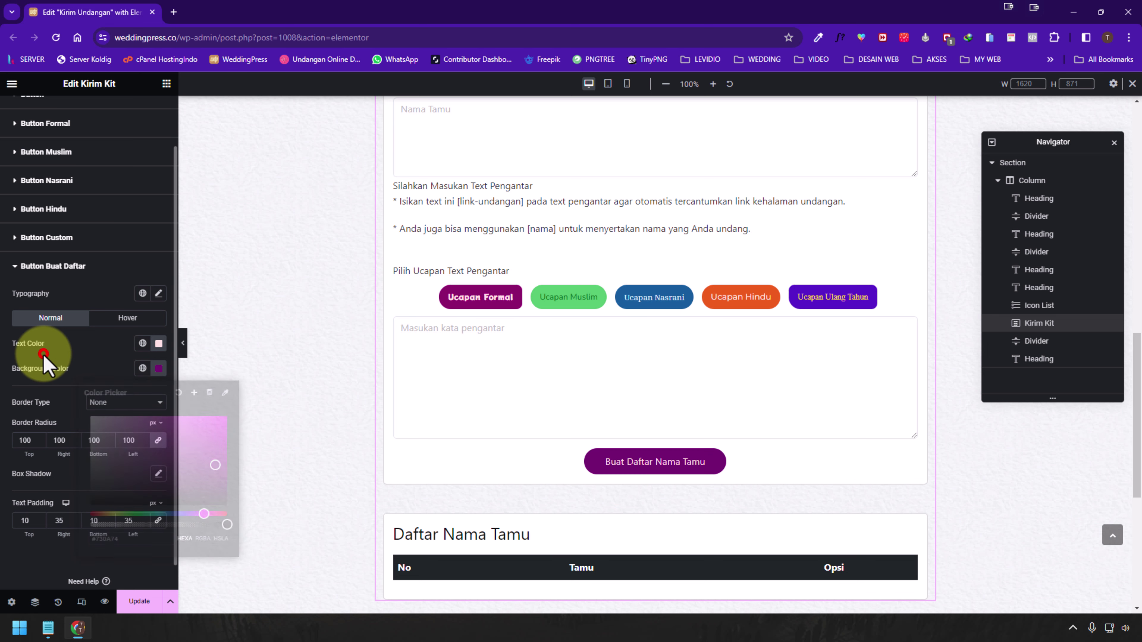
{"action": "left_click", "coordinate": [158, 294]}
{"action": "left_click", "coordinate": [158, 294]}
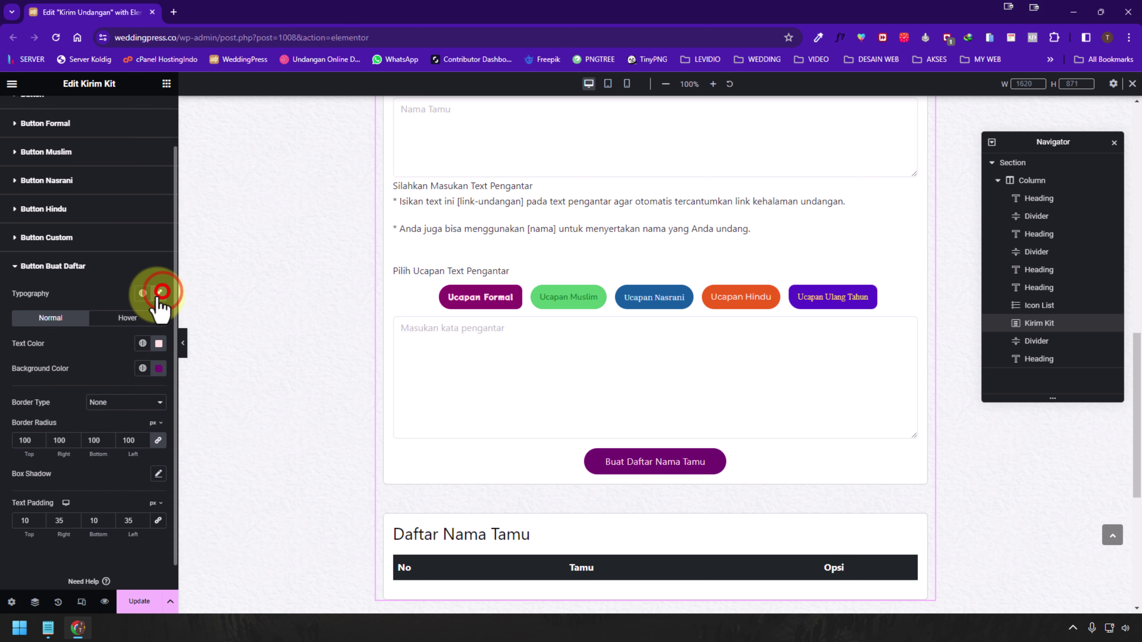
{"action": "left_click", "coordinate": [112, 319]}
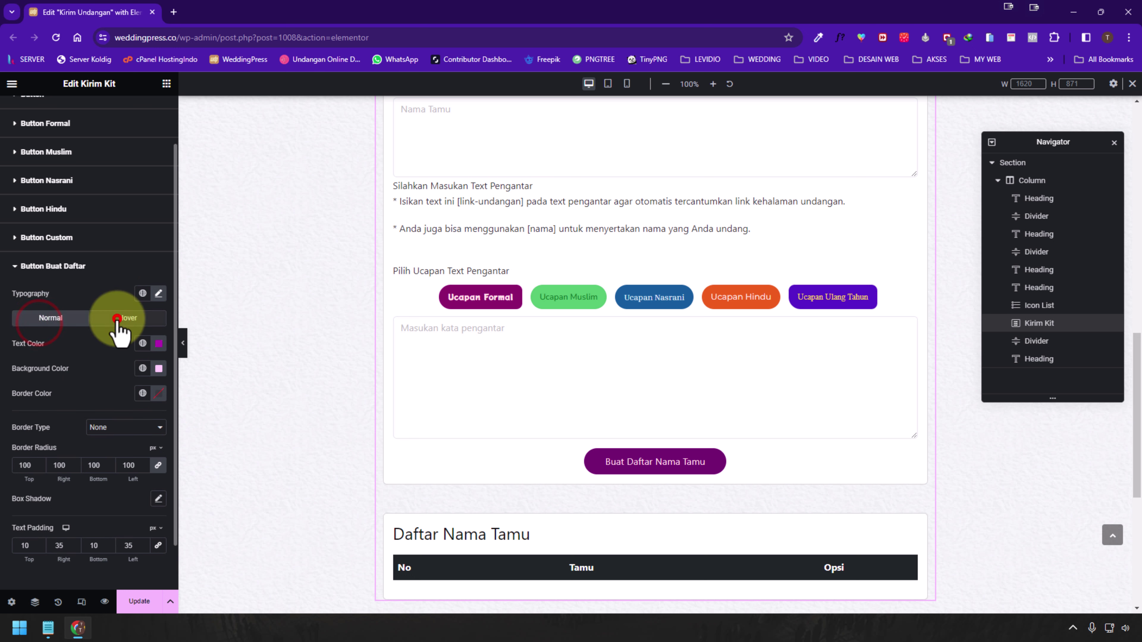
{"action": "left_click", "coordinate": [64, 318]}
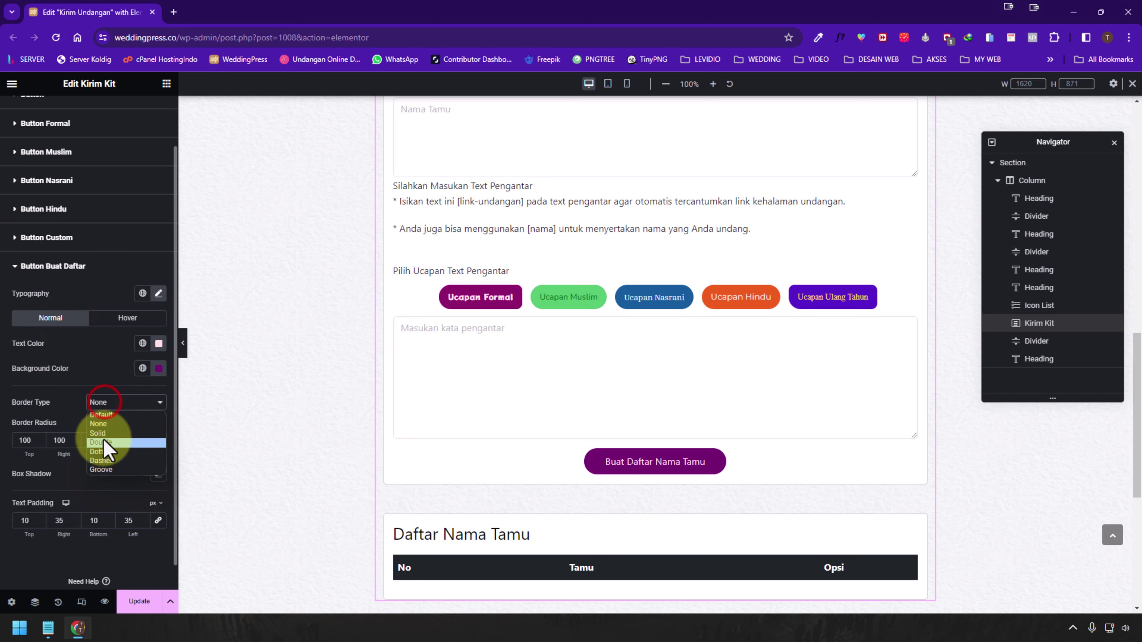
- Try Solid and Dashed borders on the Buat Daftar Nama Tamu button and settle on the Default border type
{"action": "left_click", "coordinate": [106, 433]}
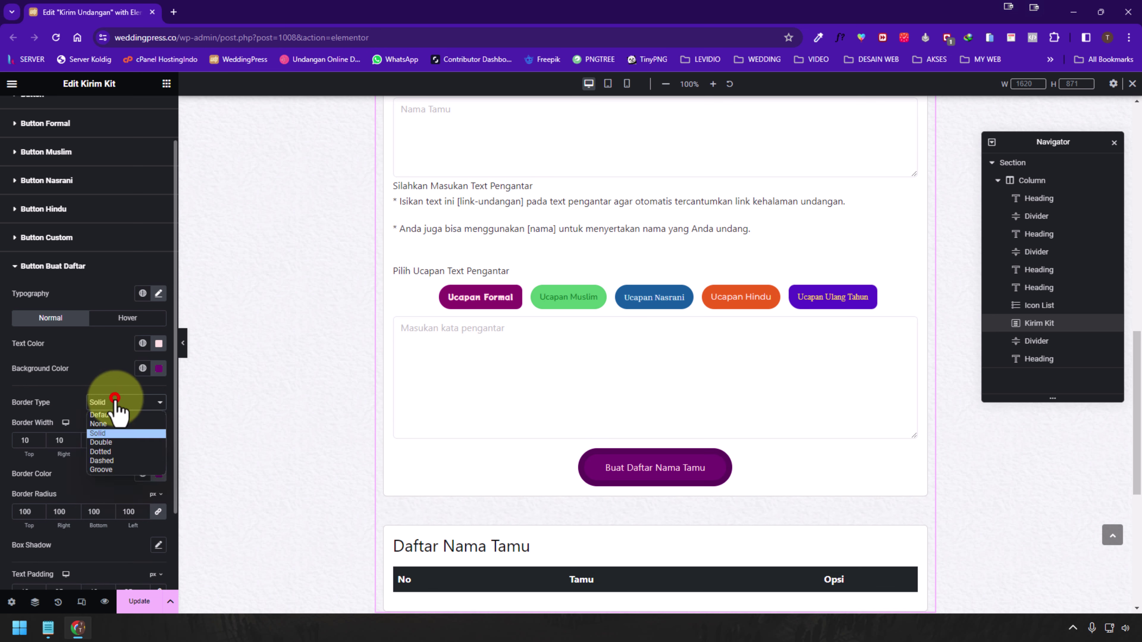
{"action": "left_click", "coordinate": [110, 443]}
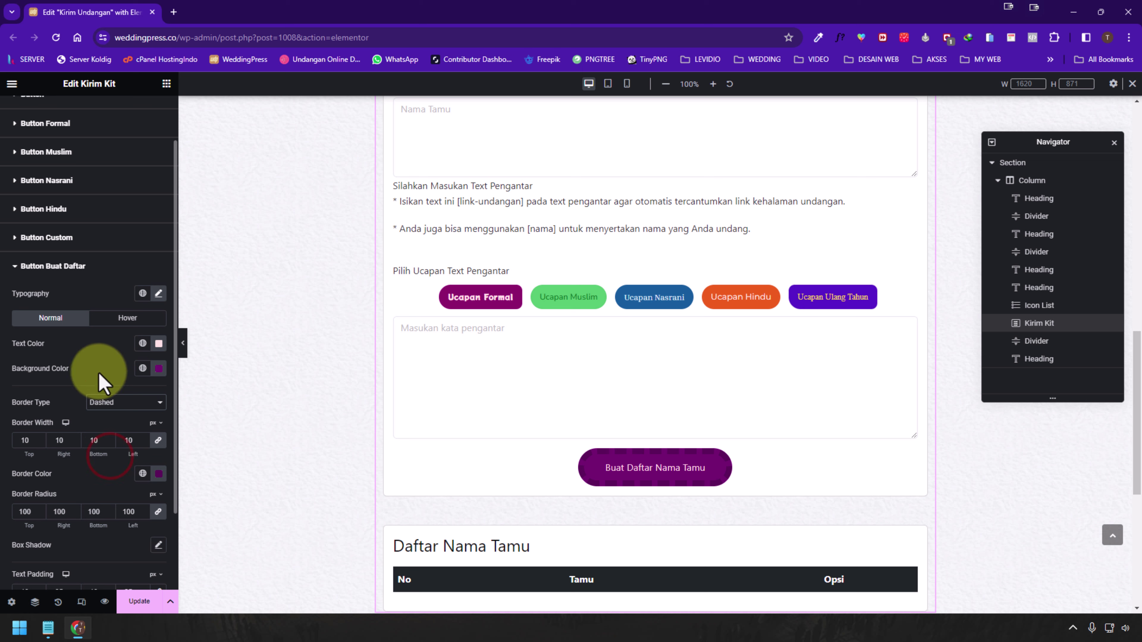
{"action": "left_click", "coordinate": [115, 402]}
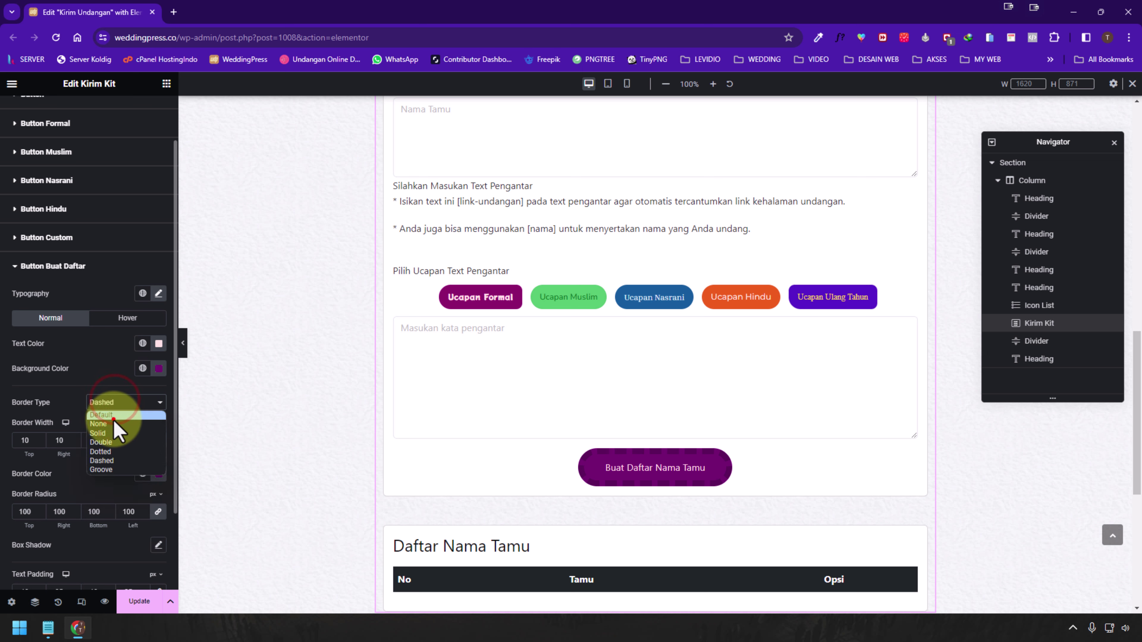
{"action": "left_click", "coordinate": [115, 415]}
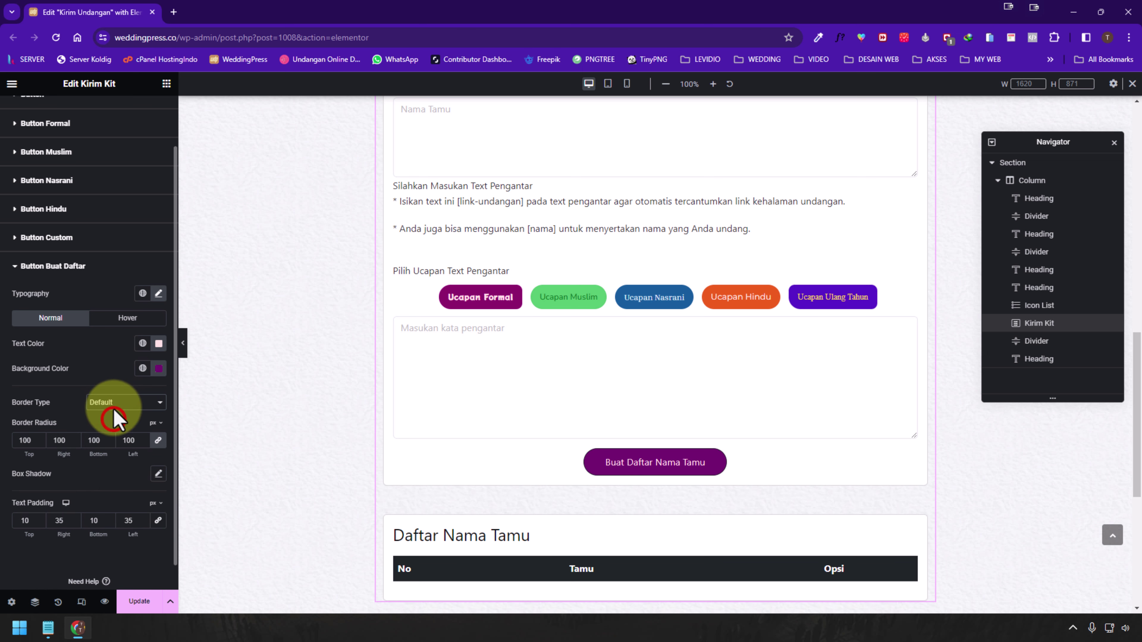
{"action": "left_click", "coordinate": [89, 266]}
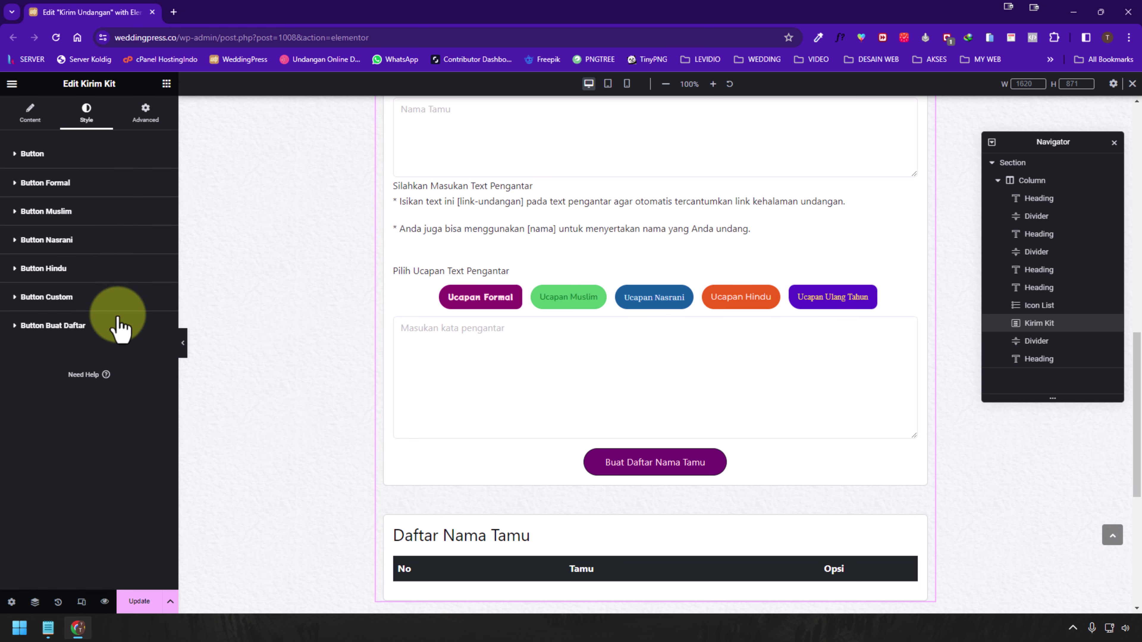
- In the mobile view, set the greeting buttons' space between to 3 px and top padding to 15 px
{"action": "left_click", "coordinate": [608, 83]}
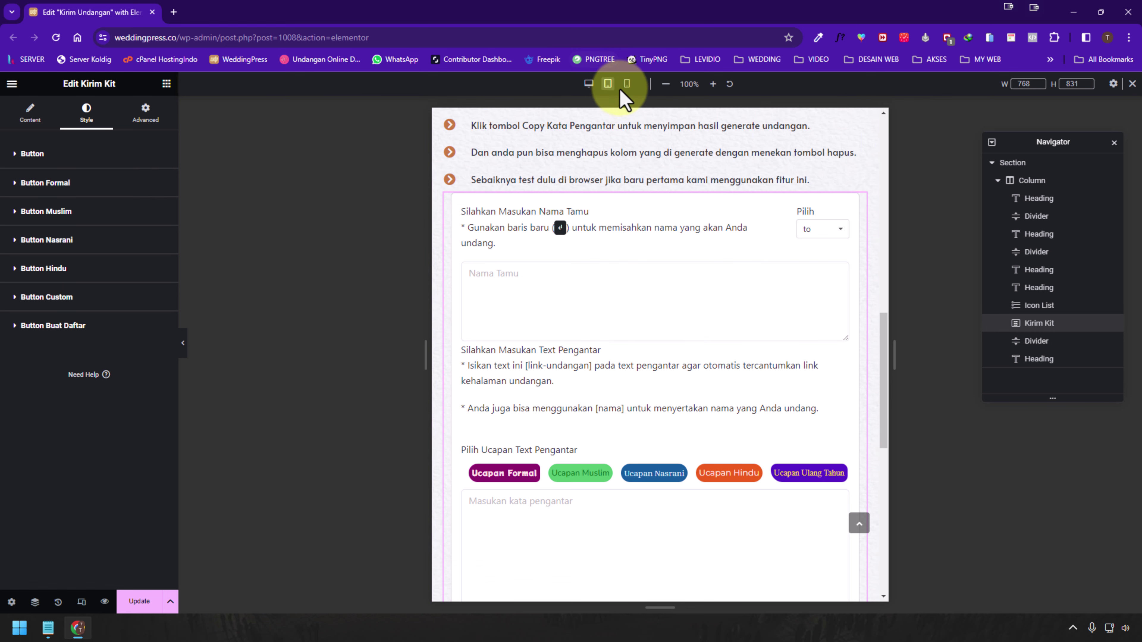
{"action": "left_click", "coordinate": [626, 84]}
{"action": "scroll", "coordinate": [684, 357], "scroll_direction": "down", "scroll_amount": 8}
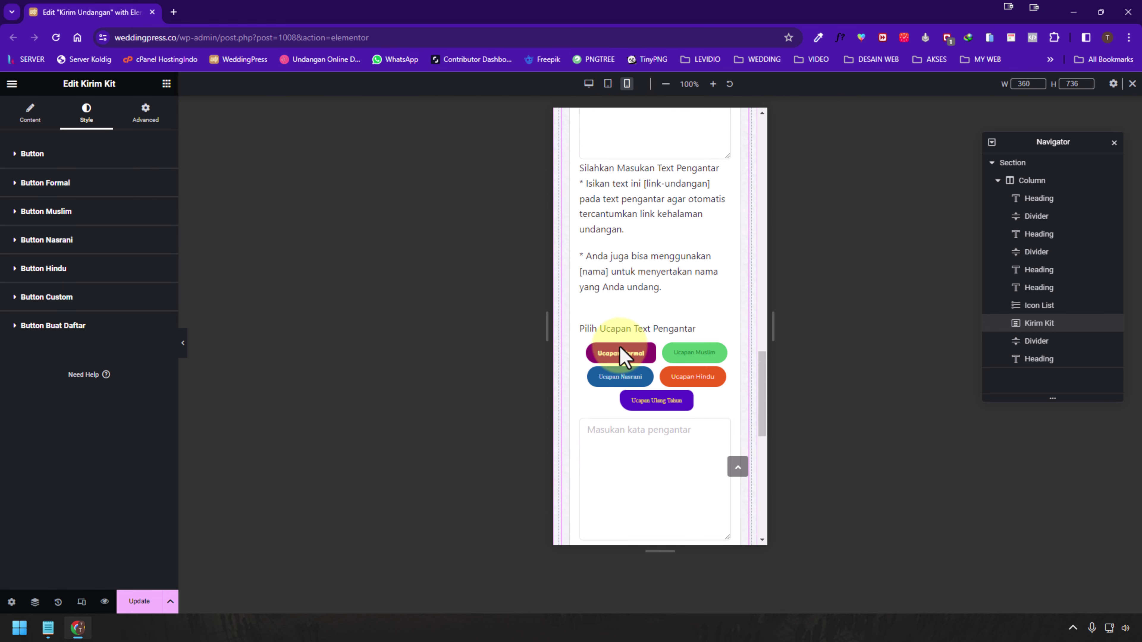
{"action": "scroll", "coordinate": [622, 356], "scroll_direction": "down", "scroll_amount": 2}
{"action": "left_click", "coordinate": [61, 152]}
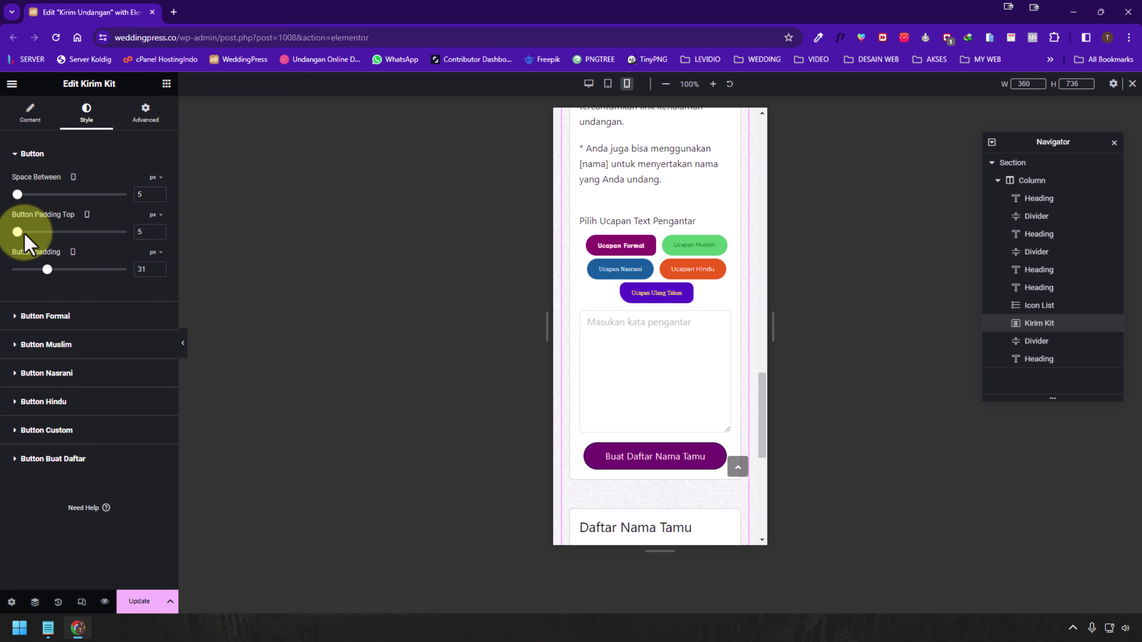
{"action": "left_click_drag", "start_coordinate": [17, 232], "coordinate": [24, 201]}
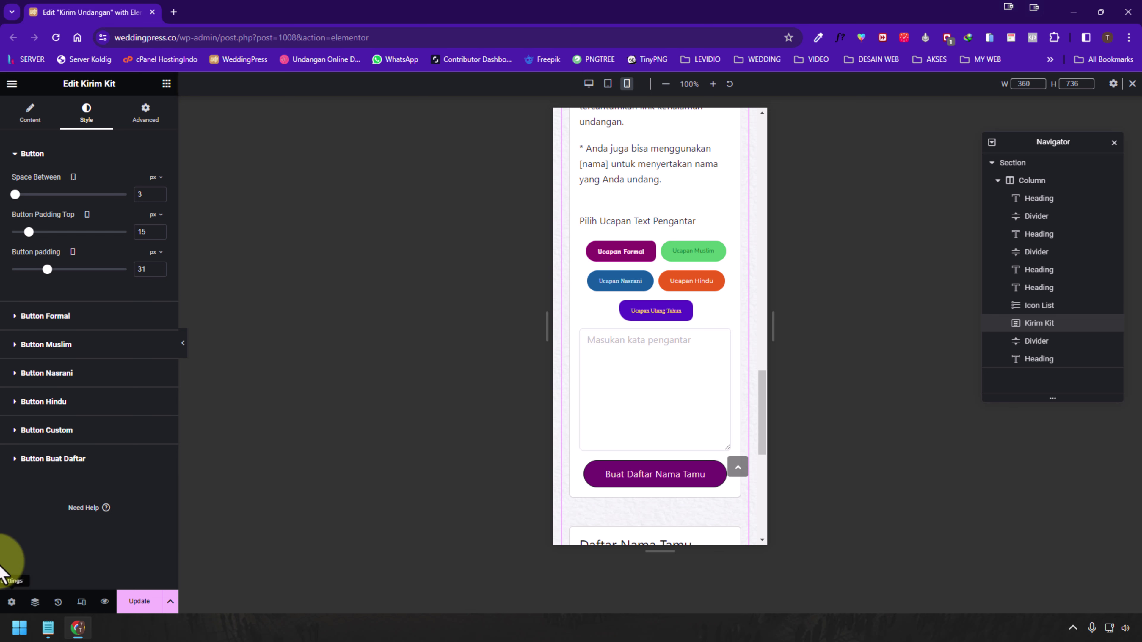
- Unlink the Kirim Kit widget's mobile margin and padding values and look through its other advanced settings
{"action": "left_click", "coordinate": [44, 125]}
{"action": "left_click", "coordinate": [89, 110]}
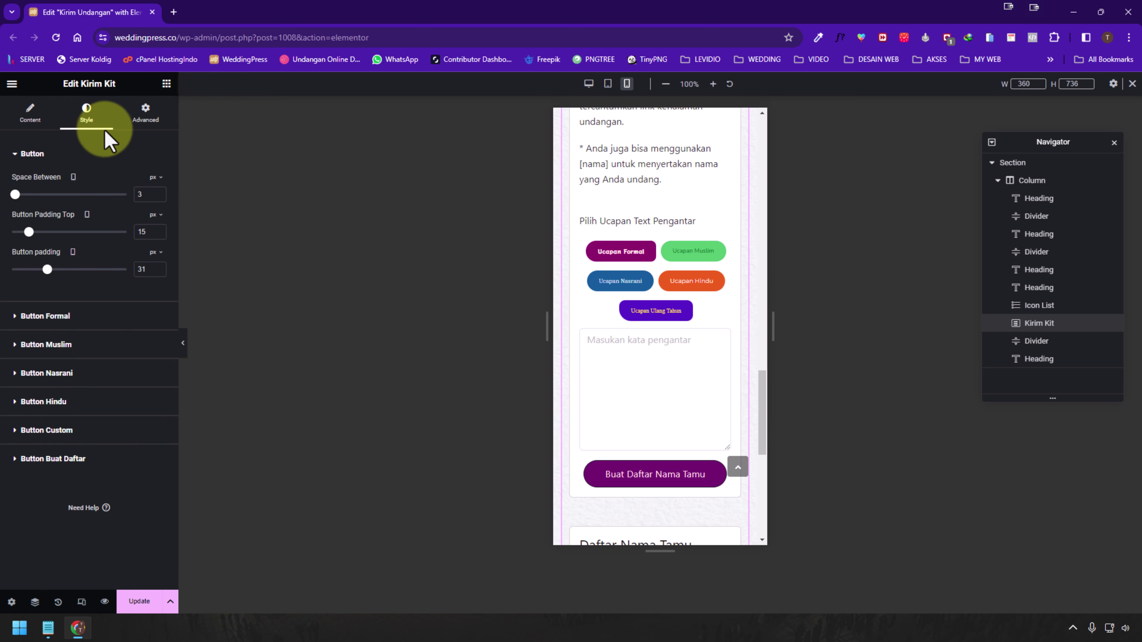
{"action": "left_click", "coordinate": [145, 115]}
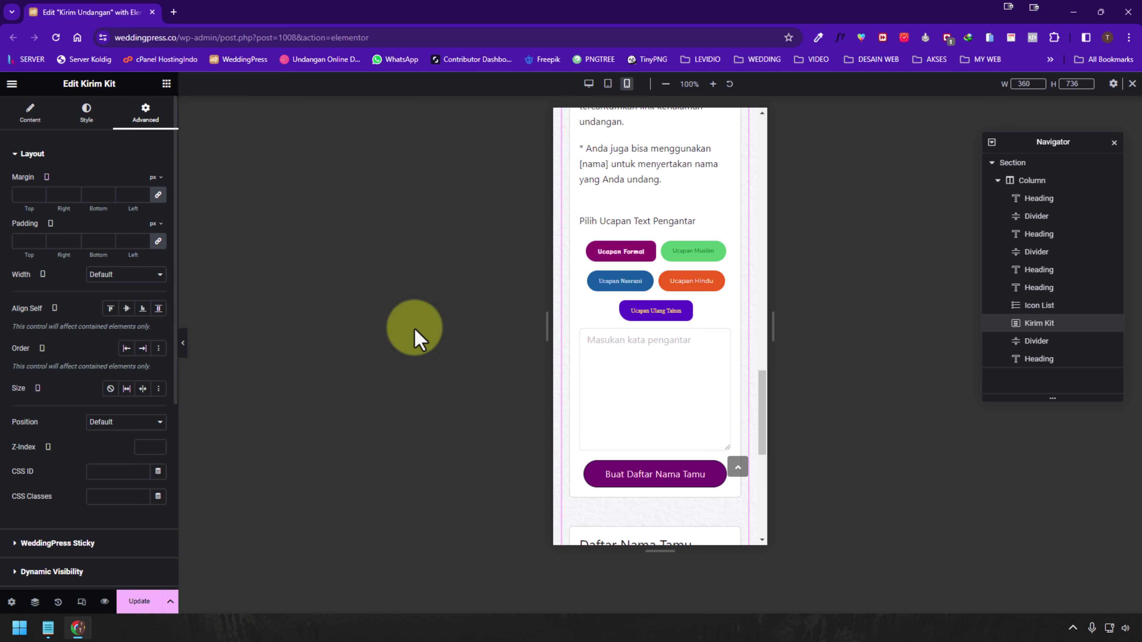
{"action": "left_click", "coordinate": [158, 195]}
{"action": "left_click", "coordinate": [158, 240]}
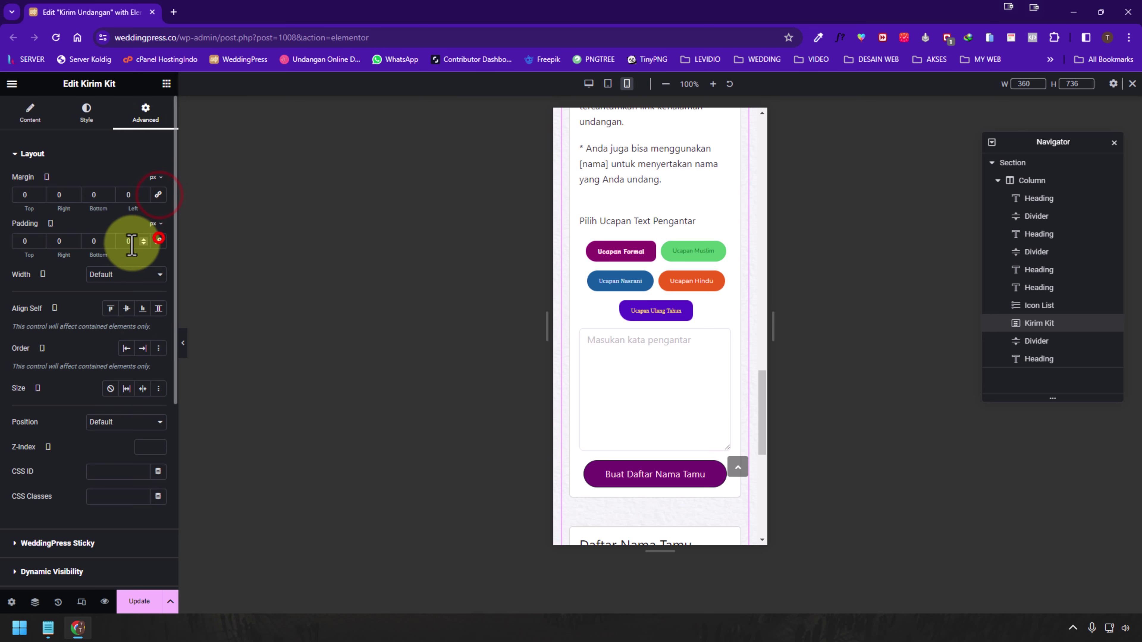
{"action": "scroll", "coordinate": [90, 508], "scroll_direction": "down", "scroll_amount": 5}
{"action": "scroll", "coordinate": [92, 497], "scroll_direction": "up", "scroll_amount": 2}
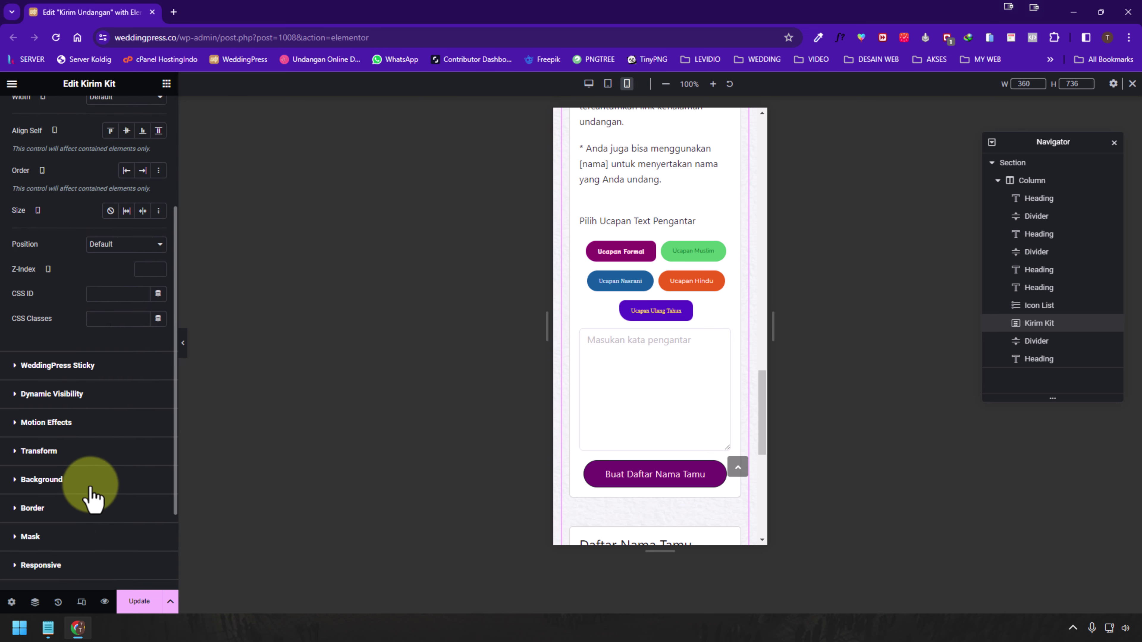
{"action": "scroll", "coordinate": [92, 497], "scroll_direction": "up", "scroll_amount": 3}
{"action": "left_click", "coordinate": [37, 153]}
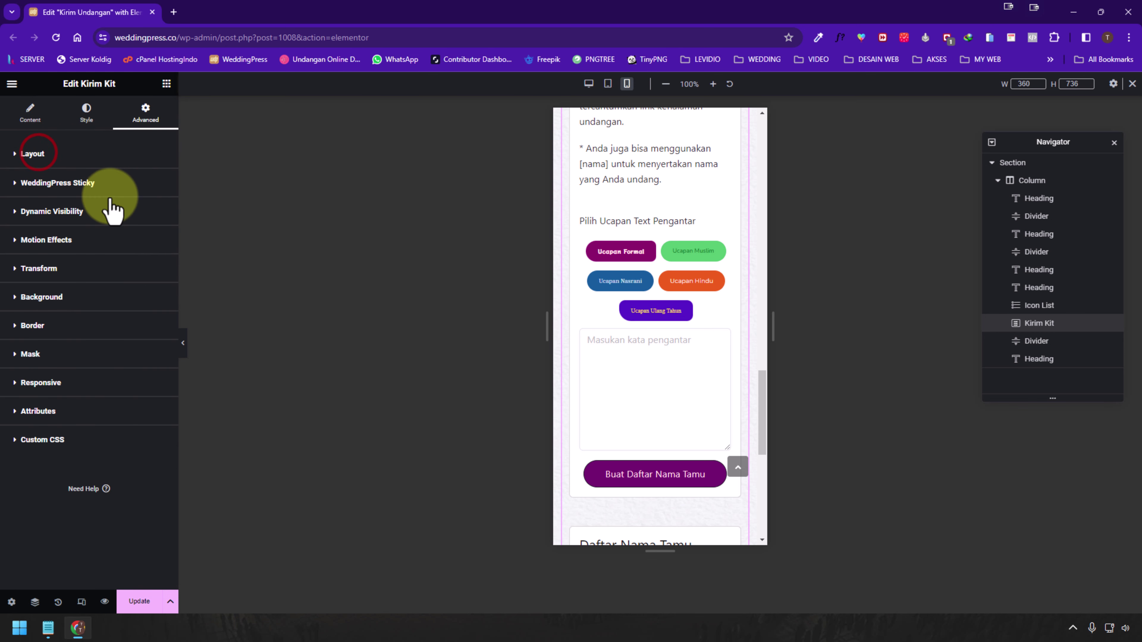
- Return to the desktop view and open a preview of the Kirim Undangan page
{"action": "left_click", "coordinate": [589, 83]}
{"action": "scroll", "coordinate": [620, 174], "scroll_direction": "up", "scroll_amount": 12}
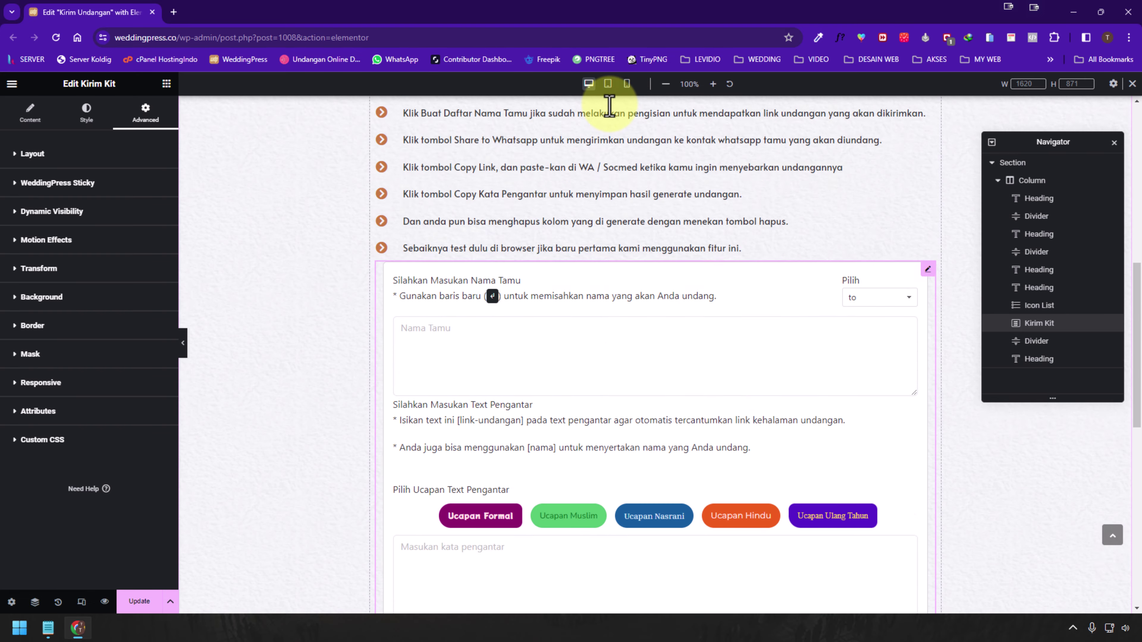
{"action": "scroll", "coordinate": [407, 340], "scroll_direction": "up", "scroll_amount": 10}
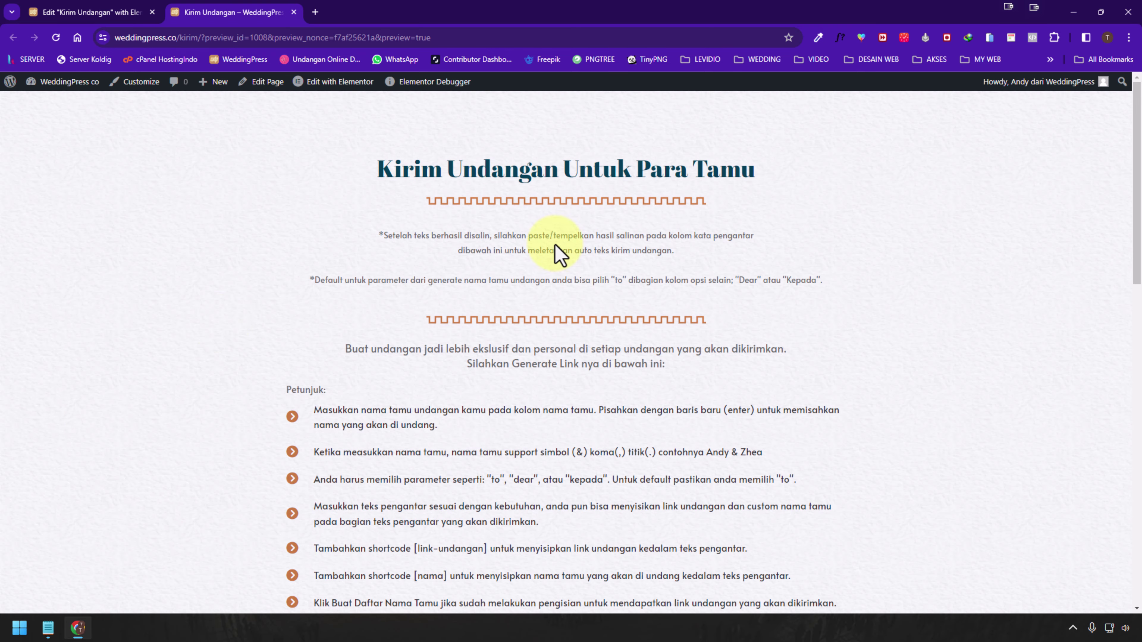
- Examine the guest name form in the preview and the Pilih parameter options, keeping "to" selected
{"action": "scroll", "coordinate": [558, 255], "scroll_direction": "down", "scroll_amount": 12}
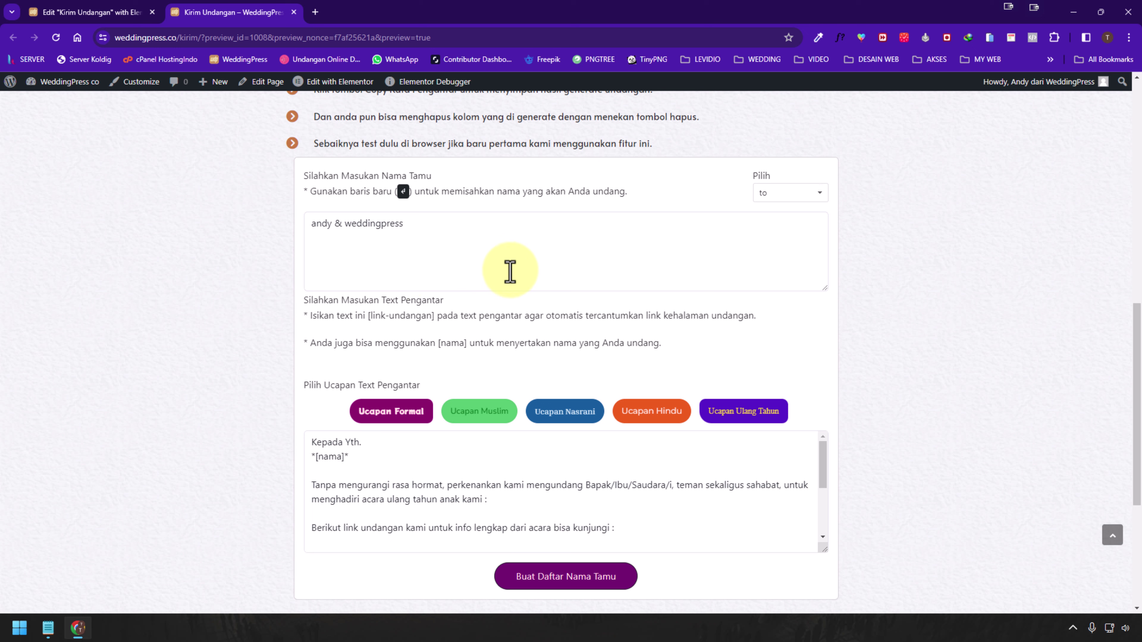
{"action": "left_click", "coordinate": [527, 272]}
{"action": "key", "text": "ctrl+a"}
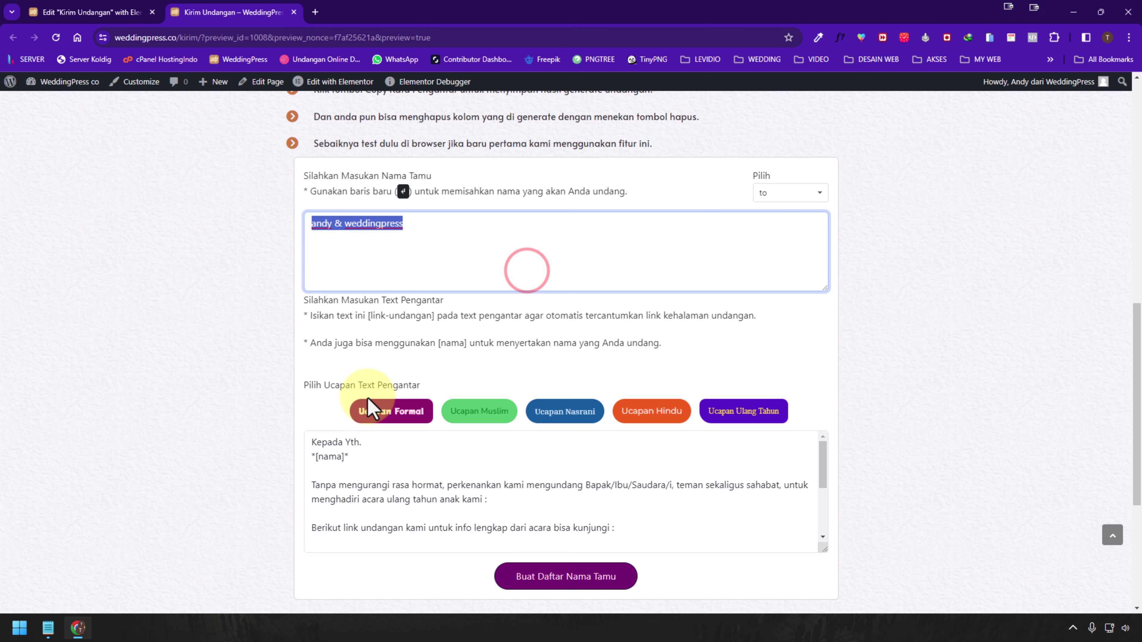
{"action": "left_click", "coordinate": [775, 198]}
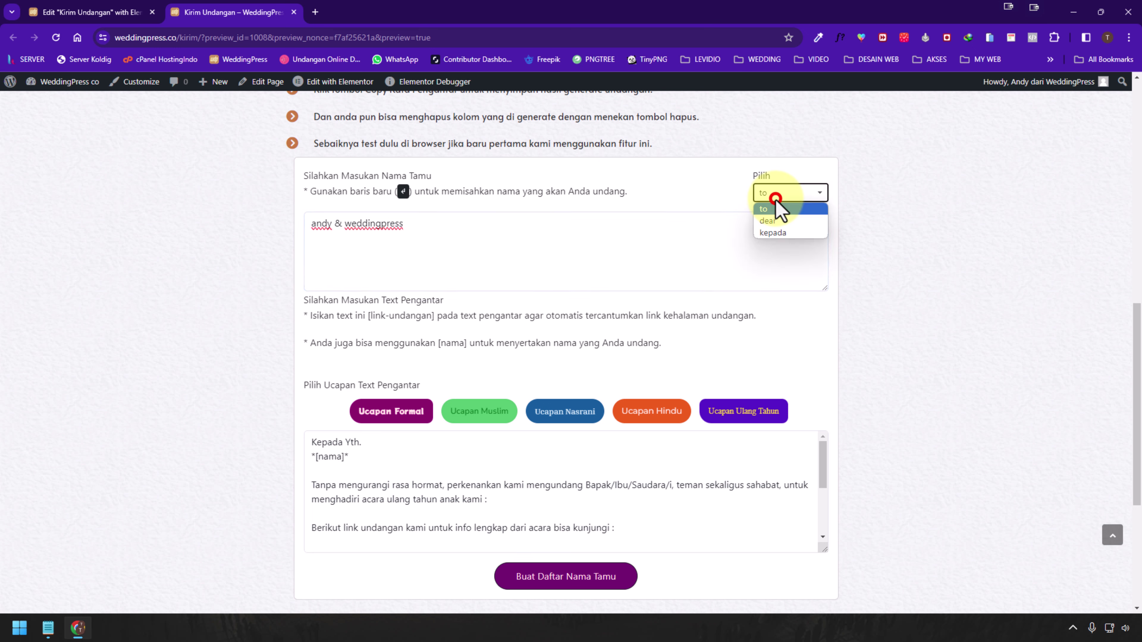
{"action": "left_click", "coordinate": [798, 209]}
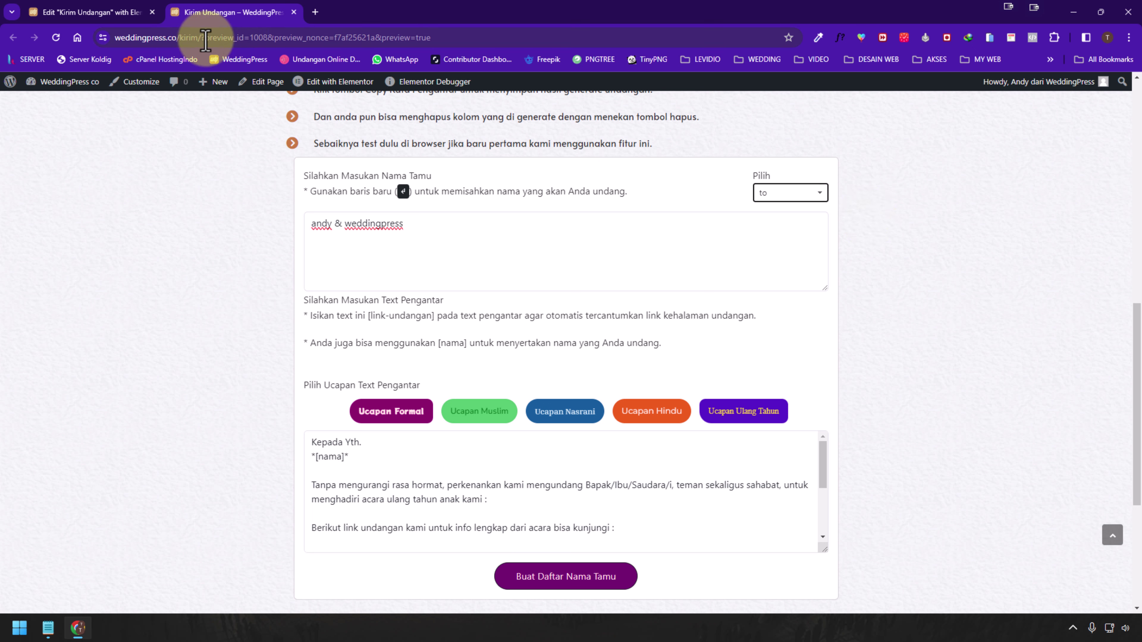
- Replace the preview parameters in the page address with "id=demo-61/" and load weddingpress.co/kirim/?id=demo-61/
{"action": "left_click_drag", "start_coordinate": [206, 41], "coordinate": [446, 38]}
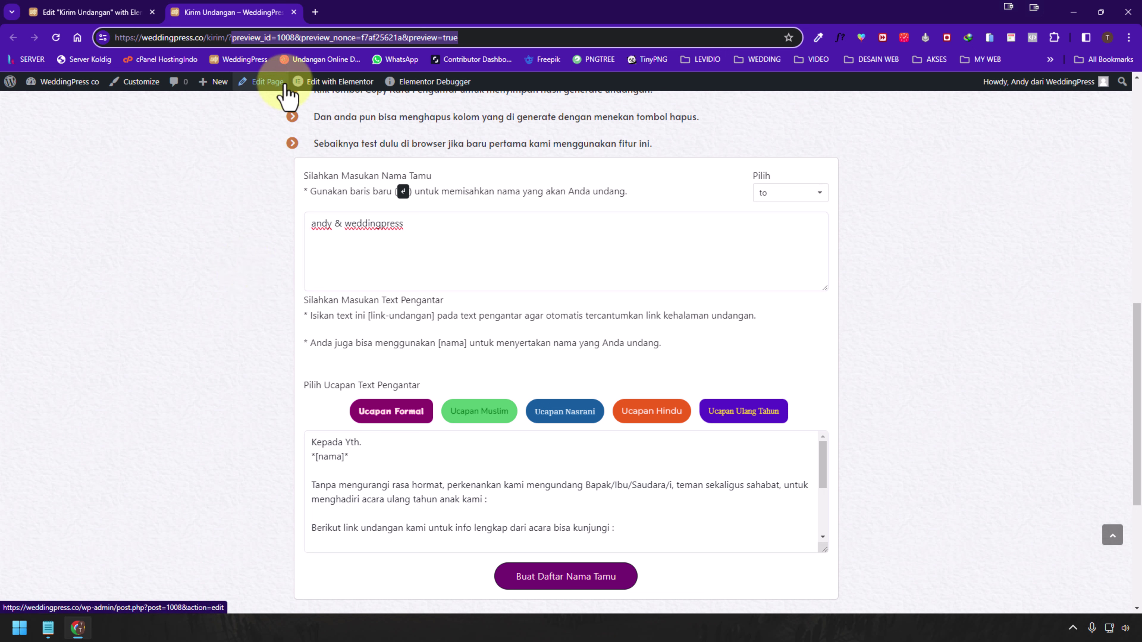
{"action": "type", "text": "id"}
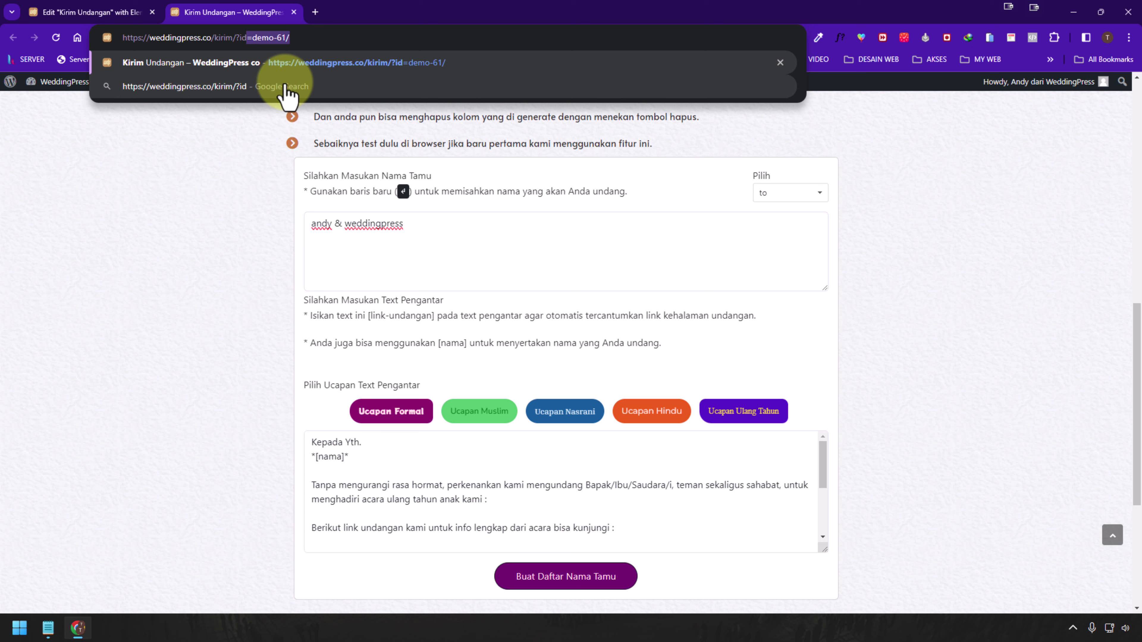
{"action": "left_click", "coordinate": [322, 43]}
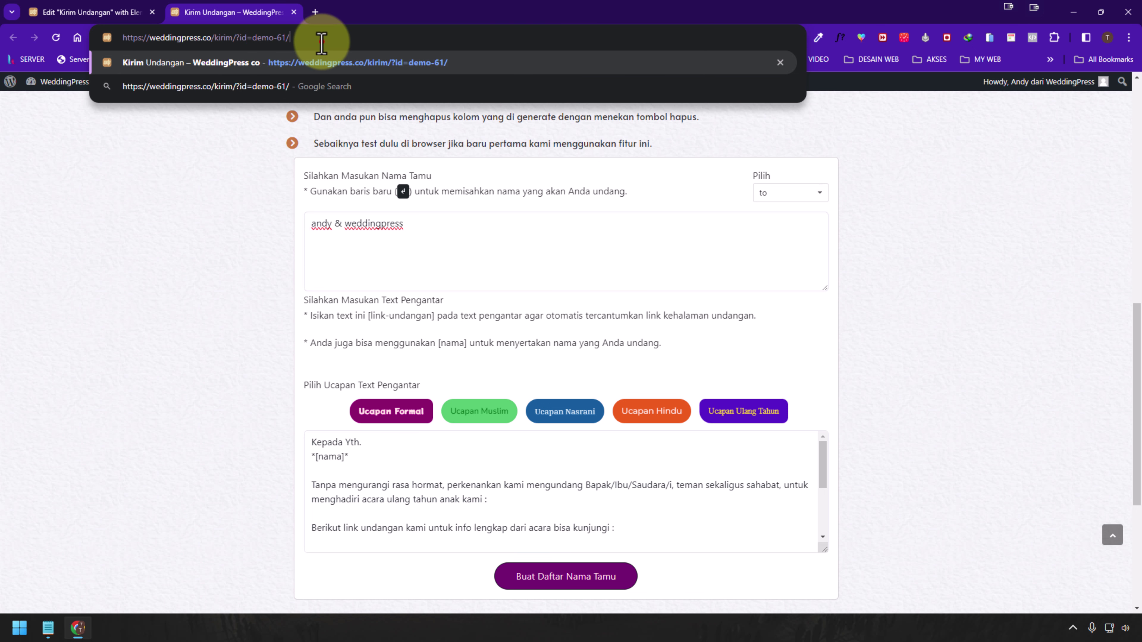
{"action": "key", "text": "Return"}
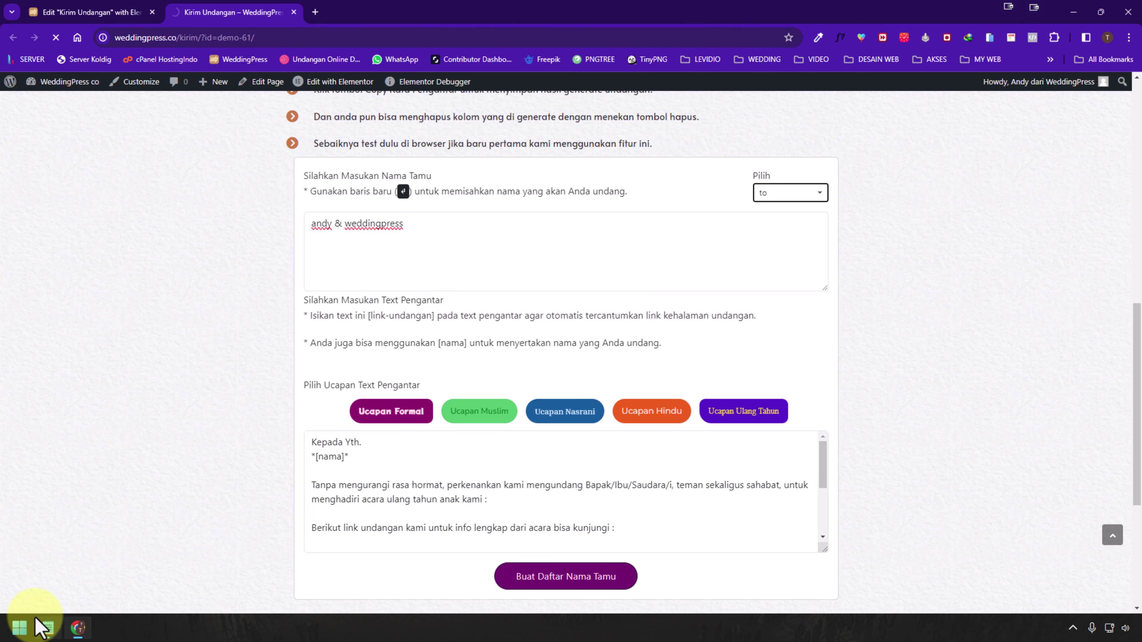
{"action": "left_click", "coordinate": [48, 628]}
{"action": "triple_click", "coordinate": [808, 143]}
{"action": "key", "text": "ctrl+c"}
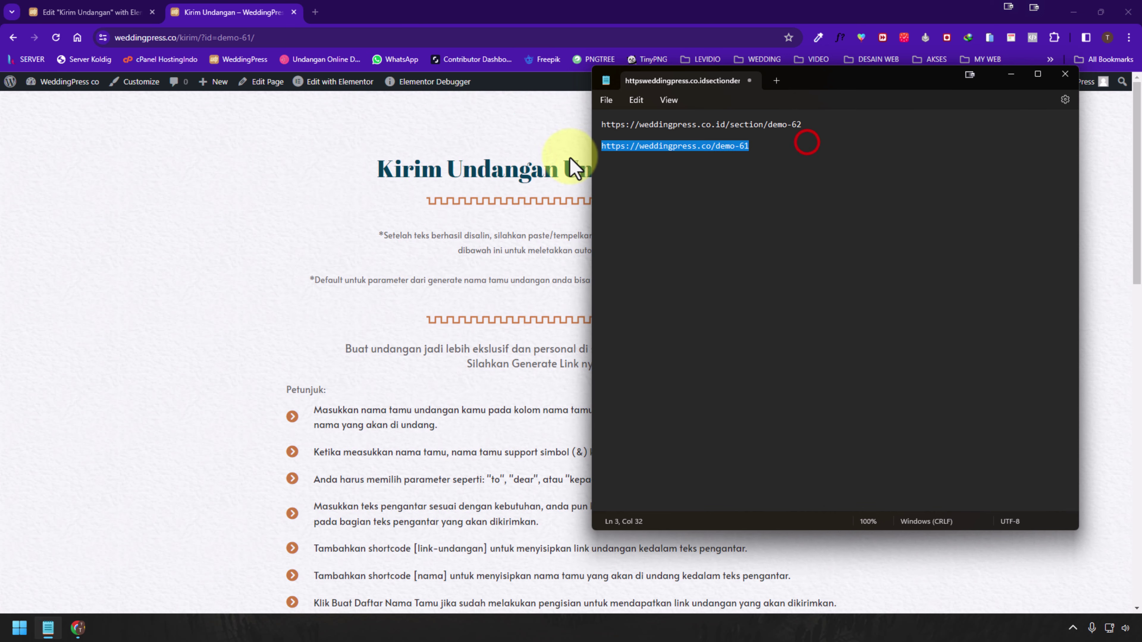
{"action": "left_click", "coordinate": [314, 12]}
{"action": "key", "text": "ctrl+v"}
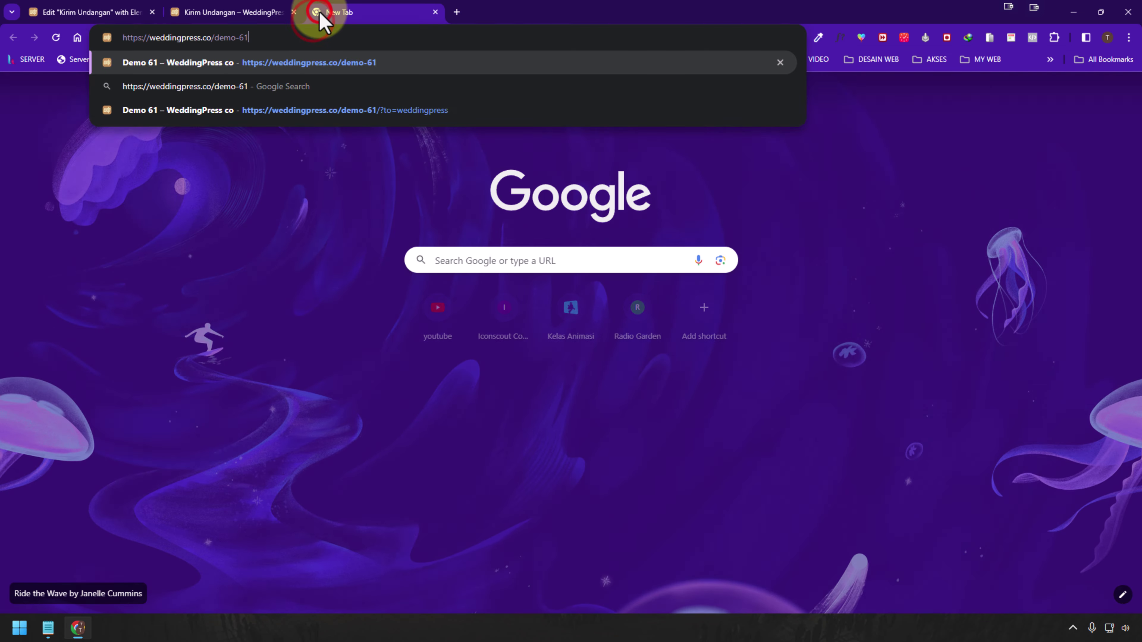
{"action": "key", "text": "Return"}
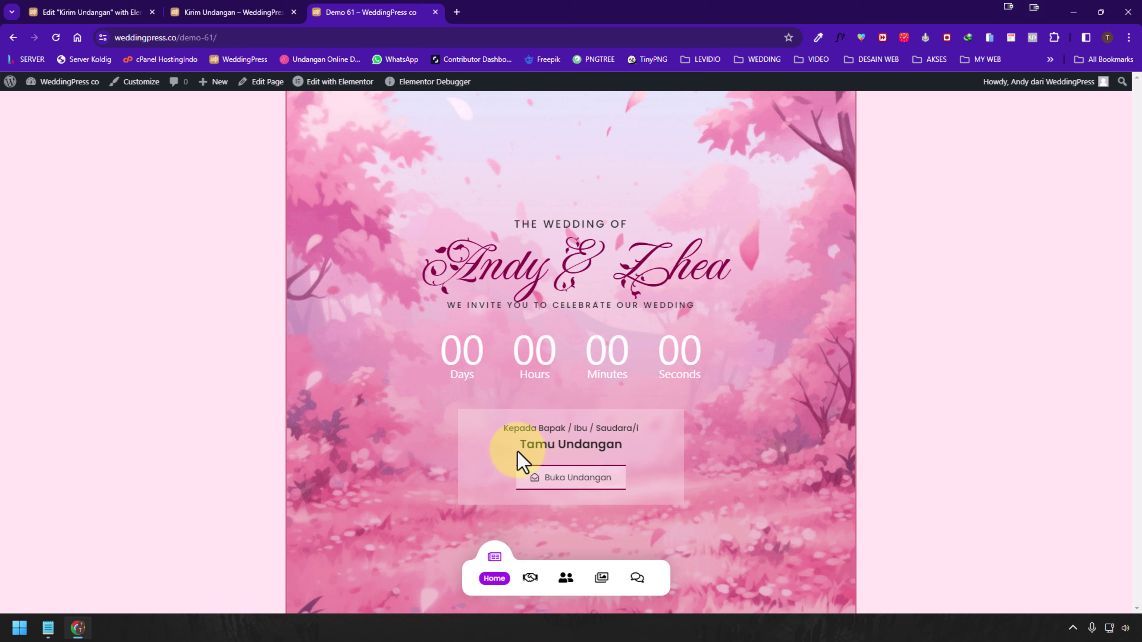
- Point out the Tamu Undangan placeholder on Demo 61 and compare the invitation's address with the id in the Kirim Undangan address
{"action": "left_click_drag", "start_coordinate": [519, 444], "coordinate": [623, 445]}
{"action": "left_click", "coordinate": [248, 12]}
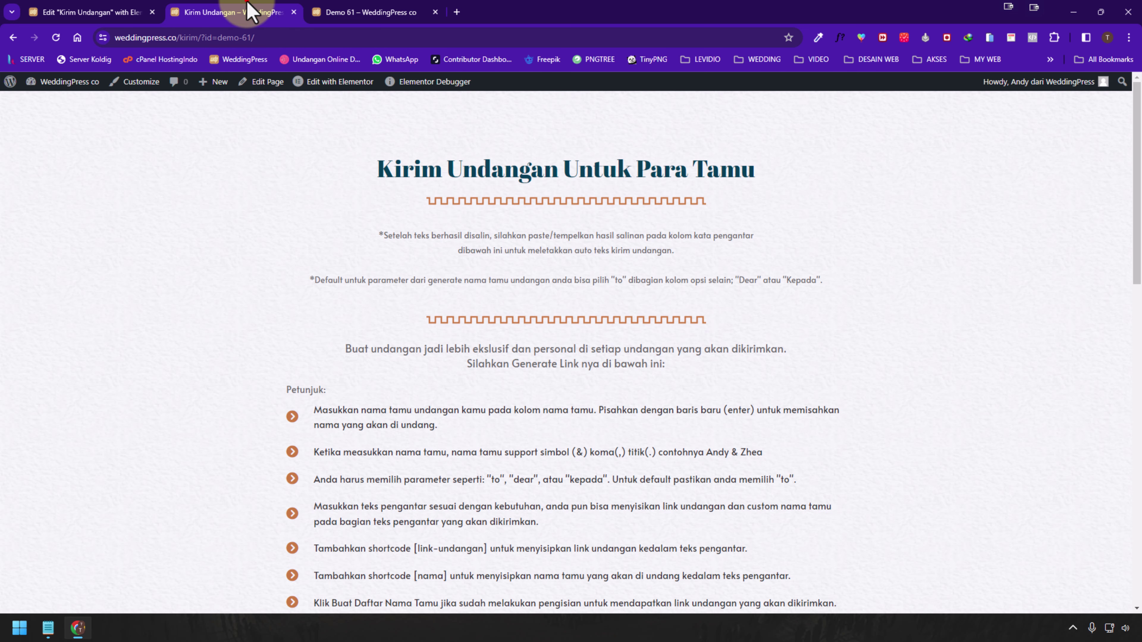
{"action": "left_click", "coordinate": [204, 38]}
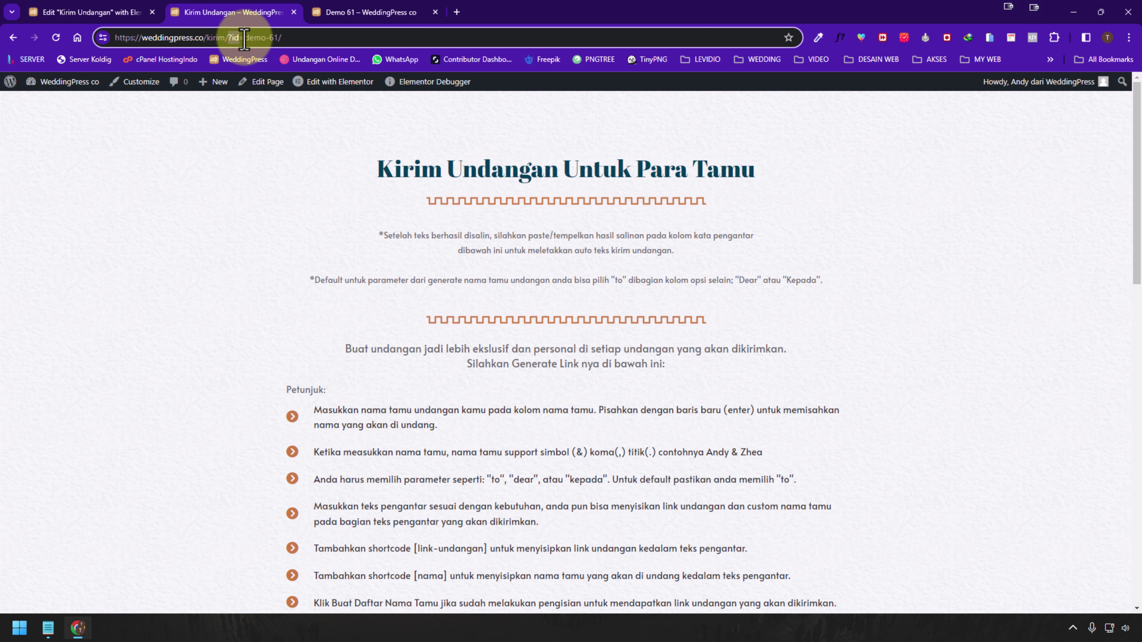
{"action": "left_click", "coordinate": [332, 13]}
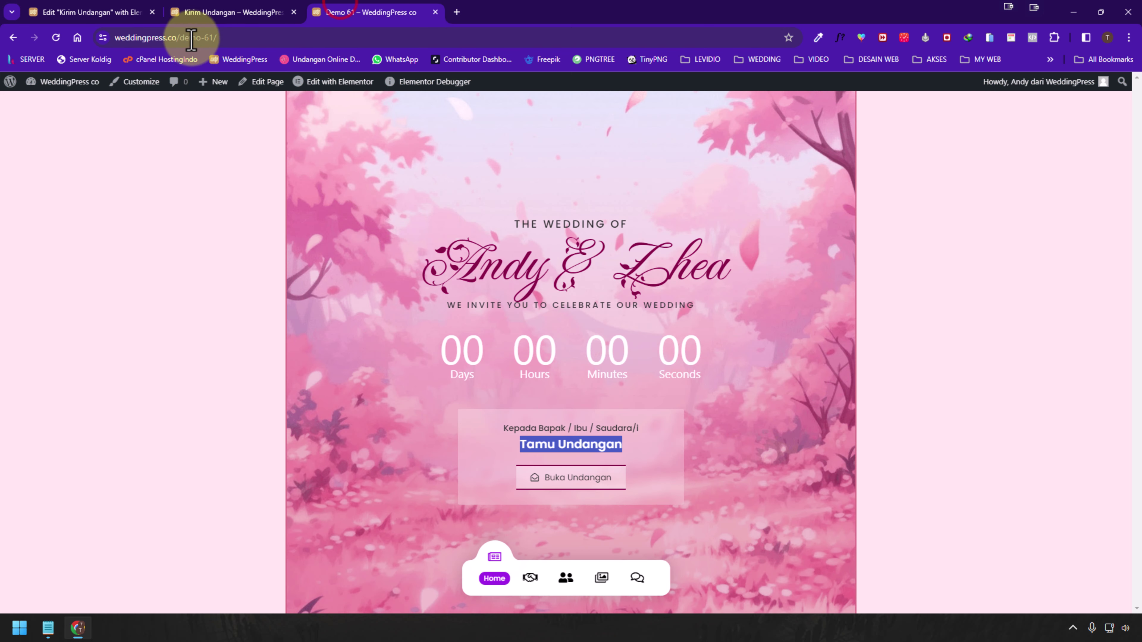
{"action": "left_click", "coordinate": [176, 37]}
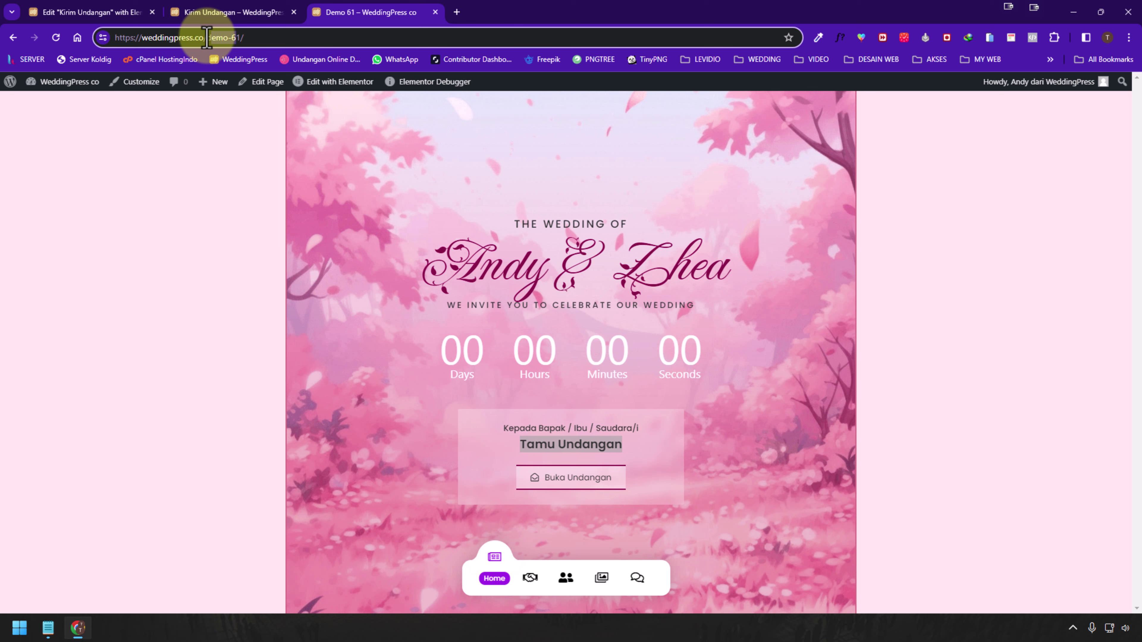
{"action": "left_click", "coordinate": [252, 13]}
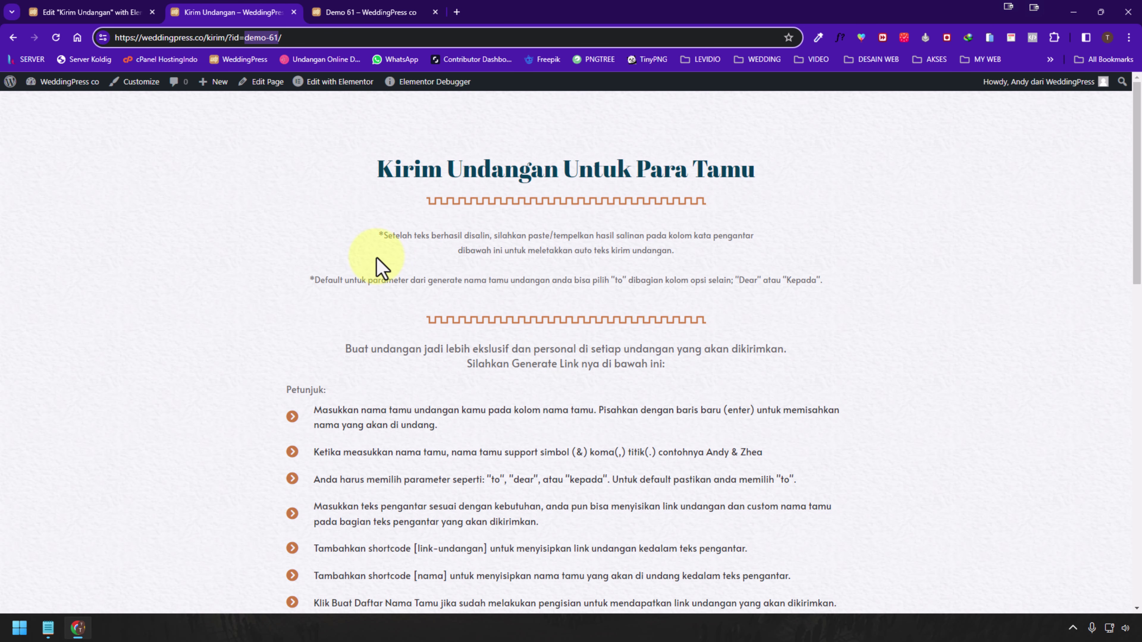
- Add a couple as the third guest entry on a new line of the guest name field
{"action": "scroll", "coordinate": [382, 306], "scroll_direction": "down", "scroll_amount": 6}
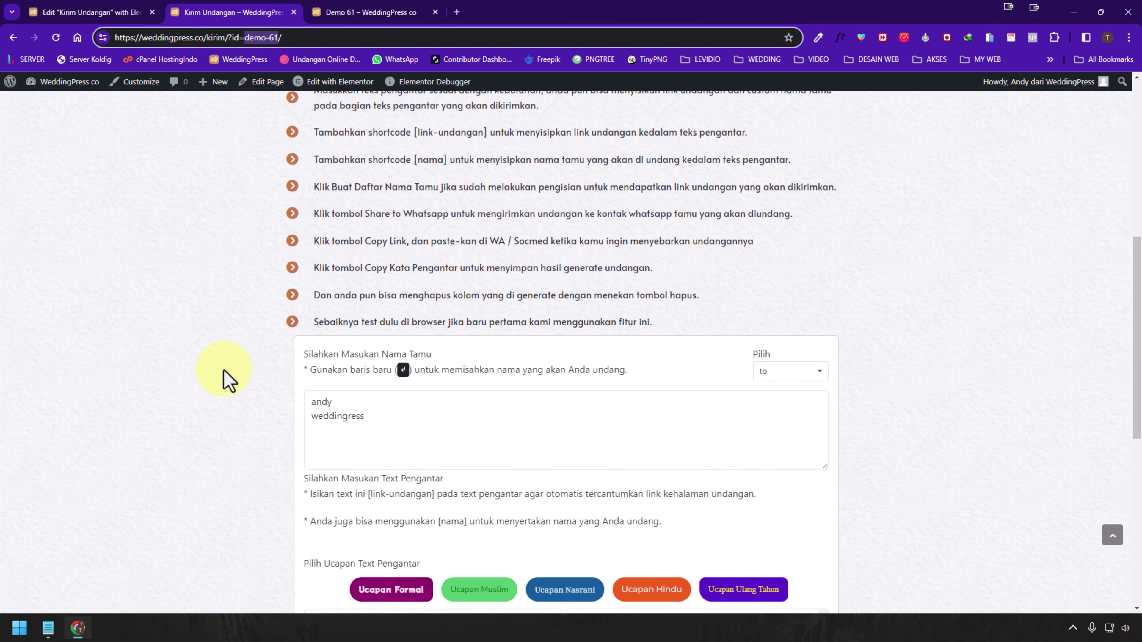
{"action": "scroll", "coordinate": [233, 380], "scroll_direction": "down", "scroll_amount": 2}
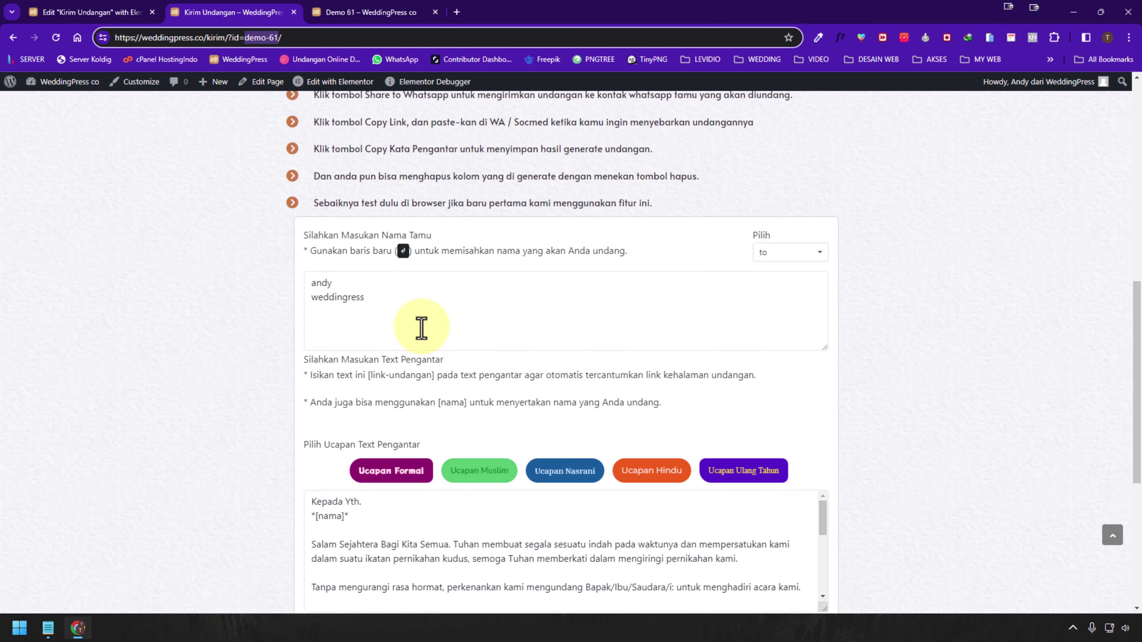
{"action": "left_click_drag", "start_coordinate": [421, 326], "coordinate": [290, 266]}
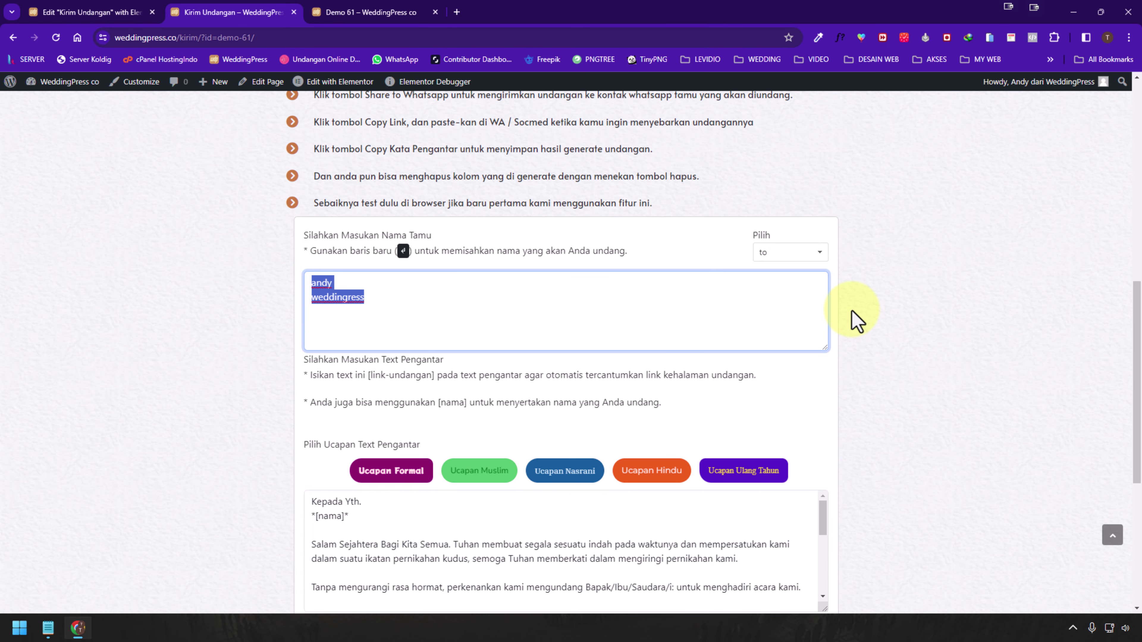
{"action": "left_click", "coordinate": [396, 302]}
{"action": "left_click", "coordinate": [344, 283]}
{"action": "left_click", "coordinate": [380, 304]}
{"action": "key", "text": "Return"}
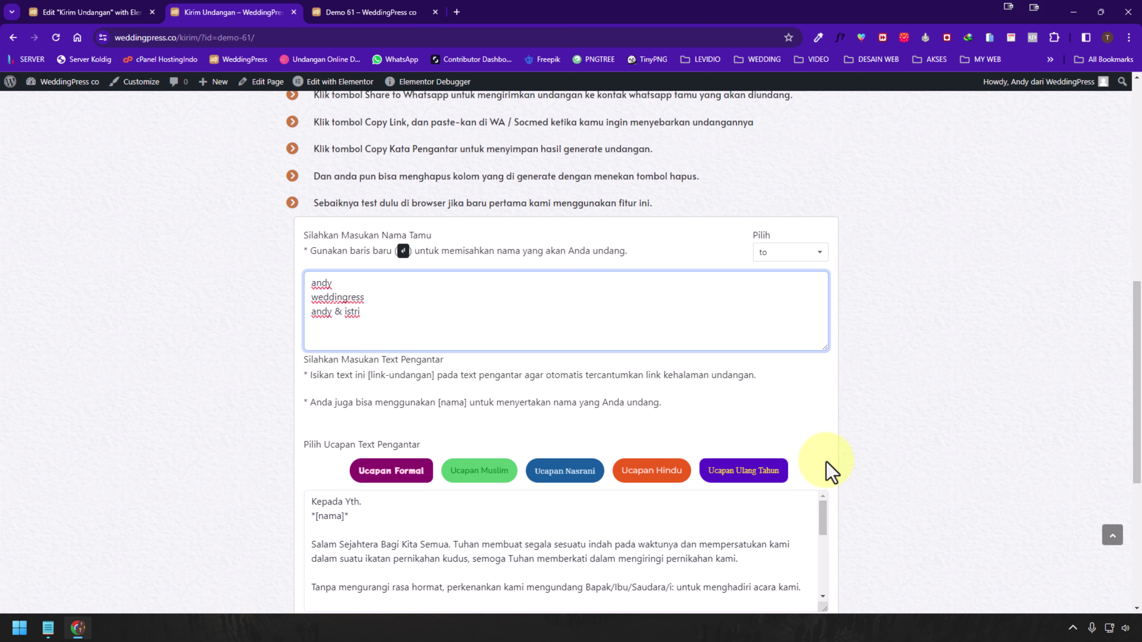
- Try all five greeting templates from Ucapan Formal to Ucapan Ulang Tahun to compare their introductory texts
{"action": "scroll", "coordinate": [828, 470], "scroll_direction": "down", "scroll_amount": 5}
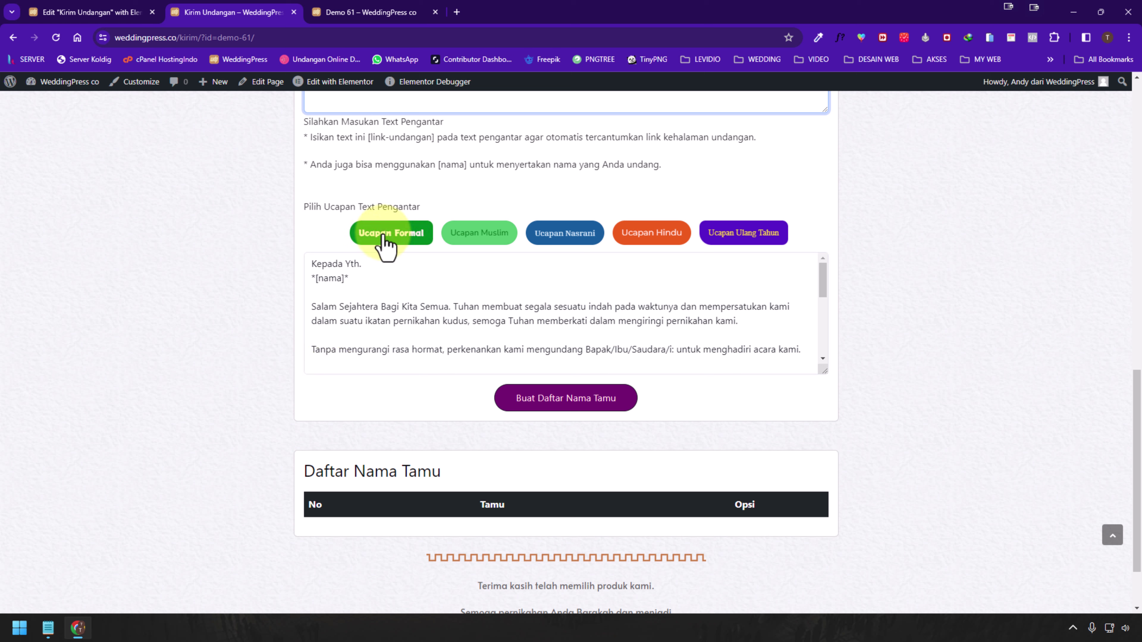
{"action": "left_click", "coordinate": [398, 238]}
{"action": "left_click", "coordinate": [479, 229]}
{"action": "left_click", "coordinate": [558, 230]}
{"action": "left_click", "coordinate": [647, 230]}
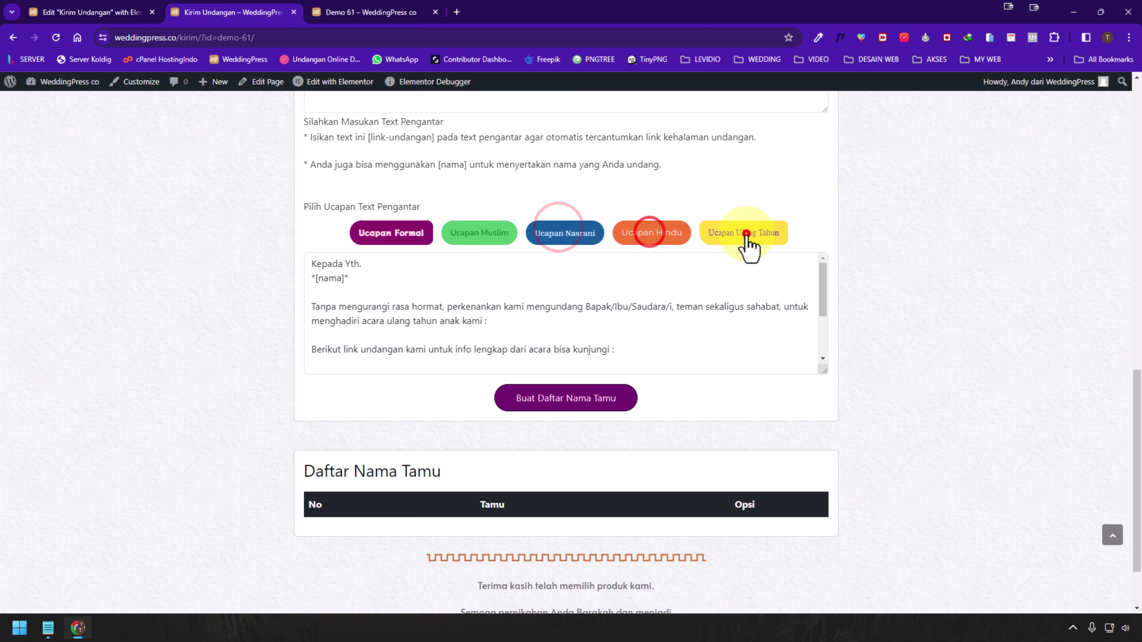
{"action": "left_click", "coordinate": [744, 228]}
- Run through the greeting templates again, settle on Ucapan Ulang Tahun and generate the guest list
{"action": "left_click", "coordinate": [390, 231]}
{"action": "left_click", "coordinate": [468, 234]}
{"action": "left_click", "coordinate": [556, 232]}
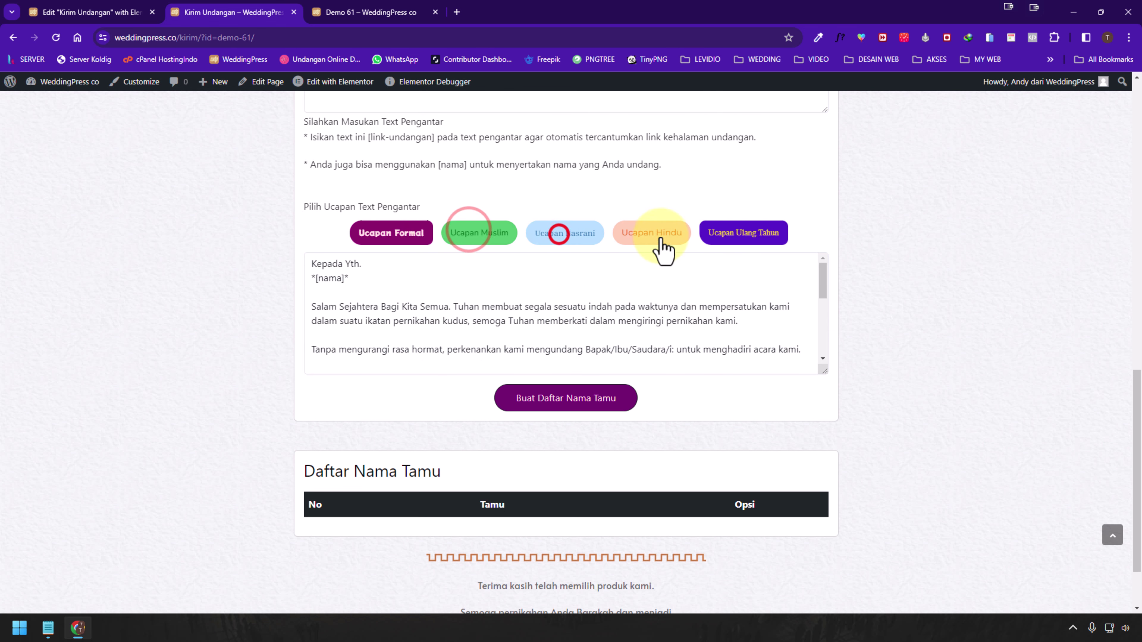
{"action": "left_click", "coordinate": [658, 233]}
{"action": "left_click", "coordinate": [742, 230]}
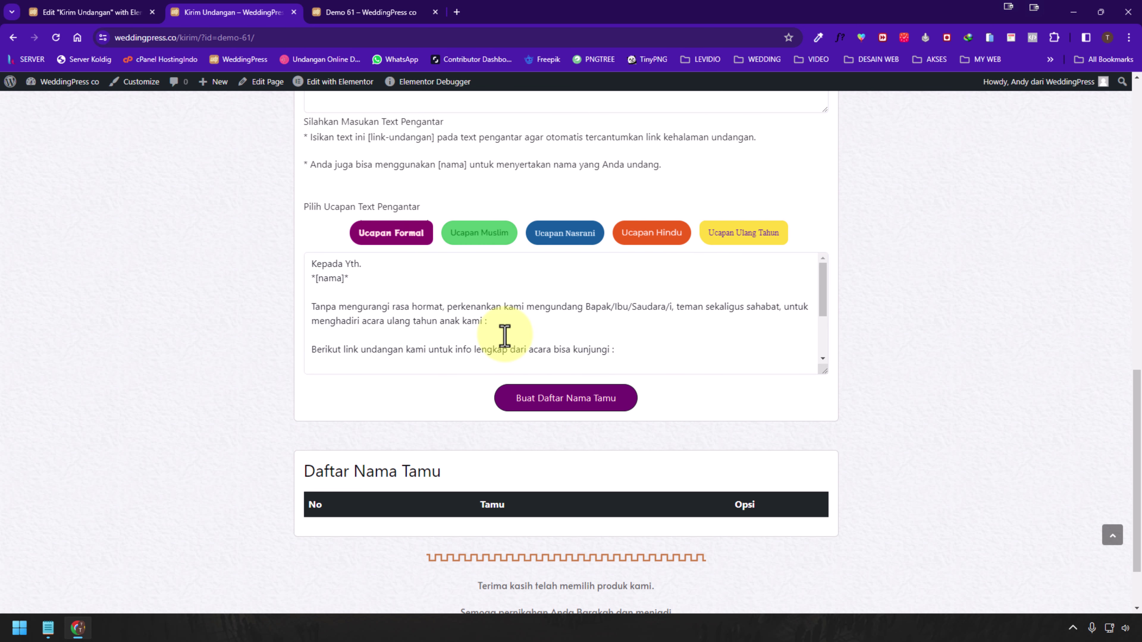
{"action": "scroll", "coordinate": [907, 319], "scroll_direction": "down", "scroll_amount": 2}
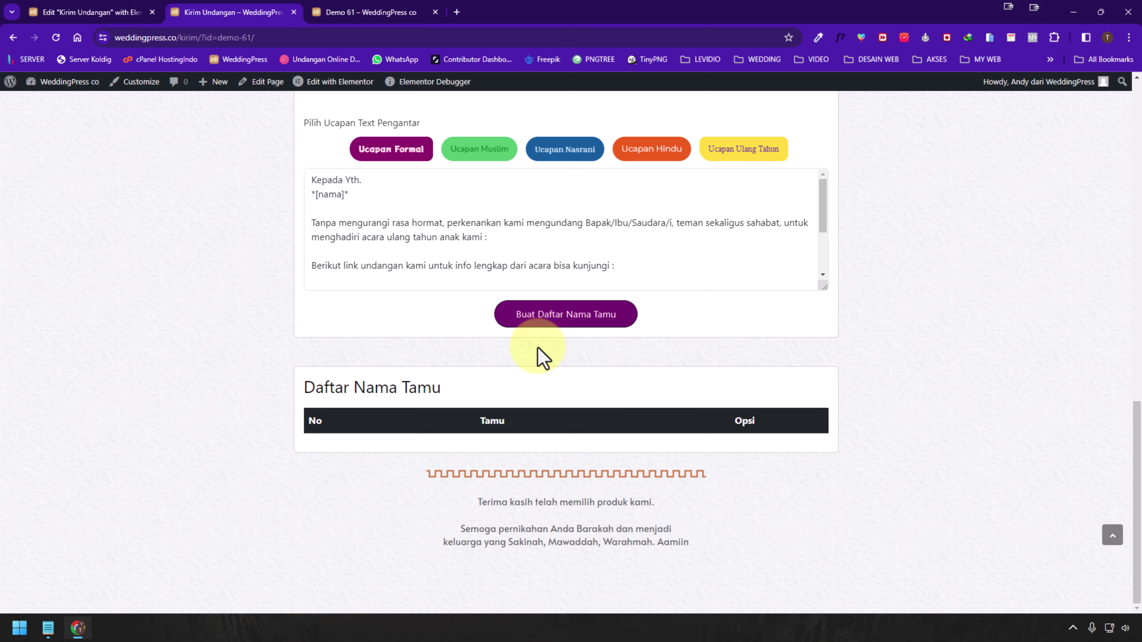
{"action": "left_click", "coordinate": [545, 314]}
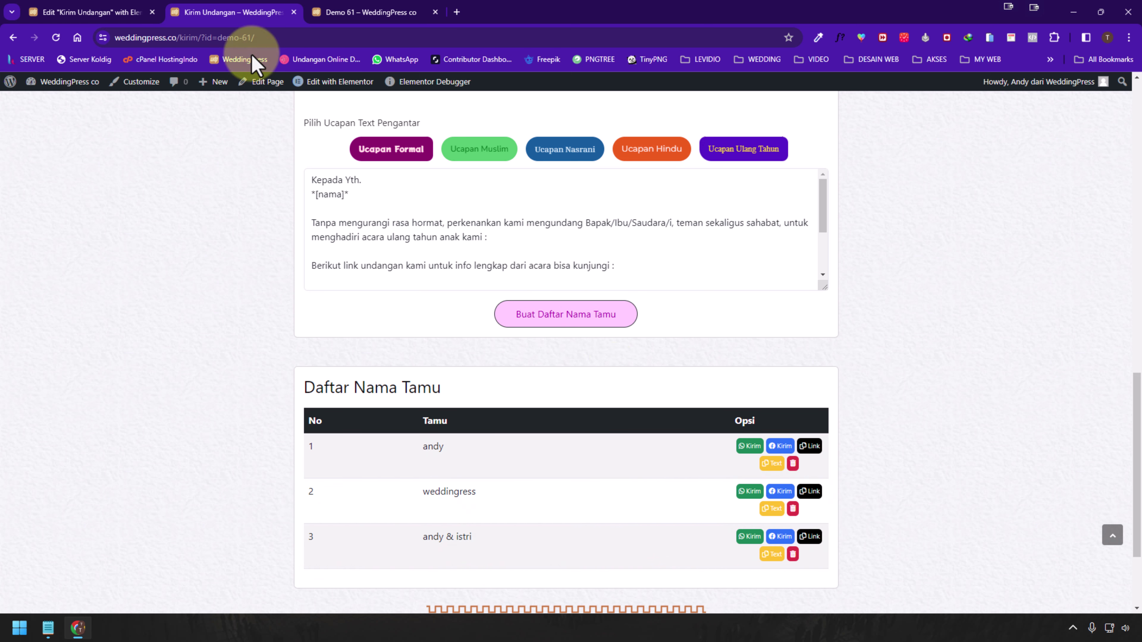
- Remove the id parameter from the page address, load weddingpress.co/kirim/ and find the guest form
{"action": "left_click_drag", "start_coordinate": [202, 32], "coordinate": [306, 19]}
{"action": "key", "text": "BackSpace"}
{"action": "key", "text": "Return"}
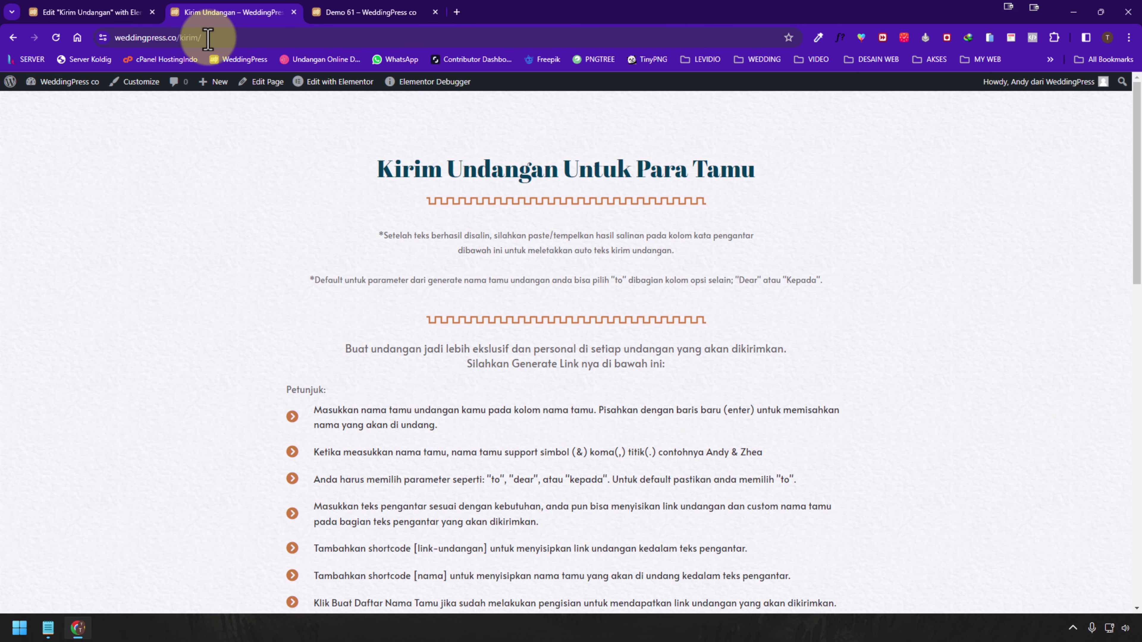
{"action": "scroll", "coordinate": [319, 288], "scroll_direction": "down", "scroll_amount": 10}
{"action": "scroll", "coordinate": [330, 297], "scroll_direction": "up", "scroll_amount": 3}
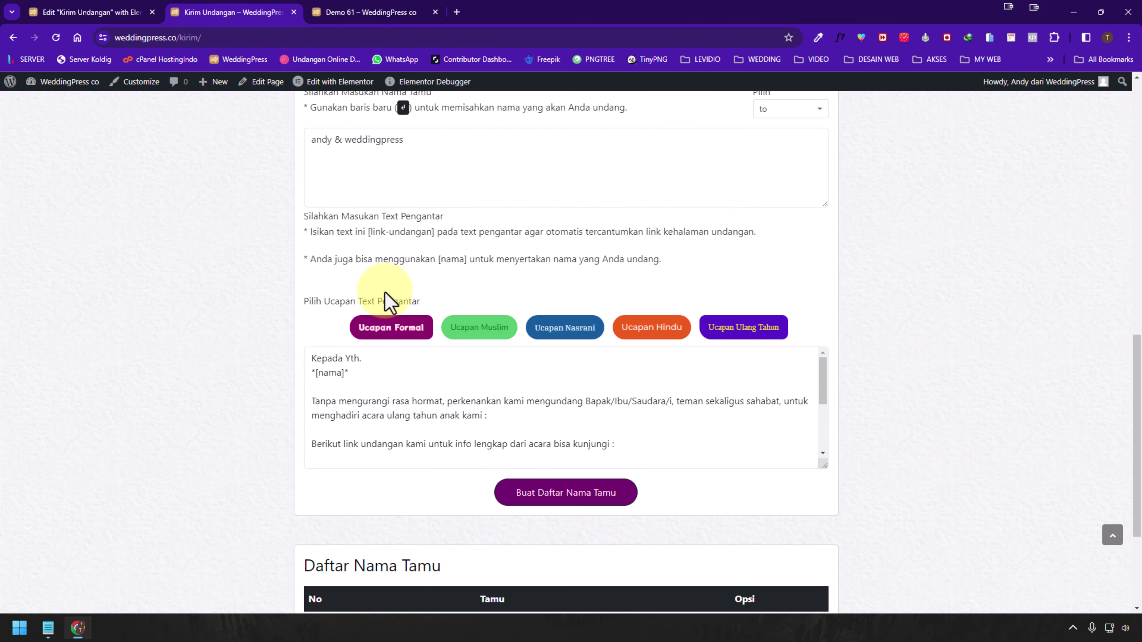
- Try the Formal, Muslim and Nasrani greetings on the page without an id and try to generate the guest list
{"action": "left_click", "coordinate": [405, 327]}
{"action": "left_click", "coordinate": [469, 327]}
{"action": "left_click", "coordinate": [570, 333]}
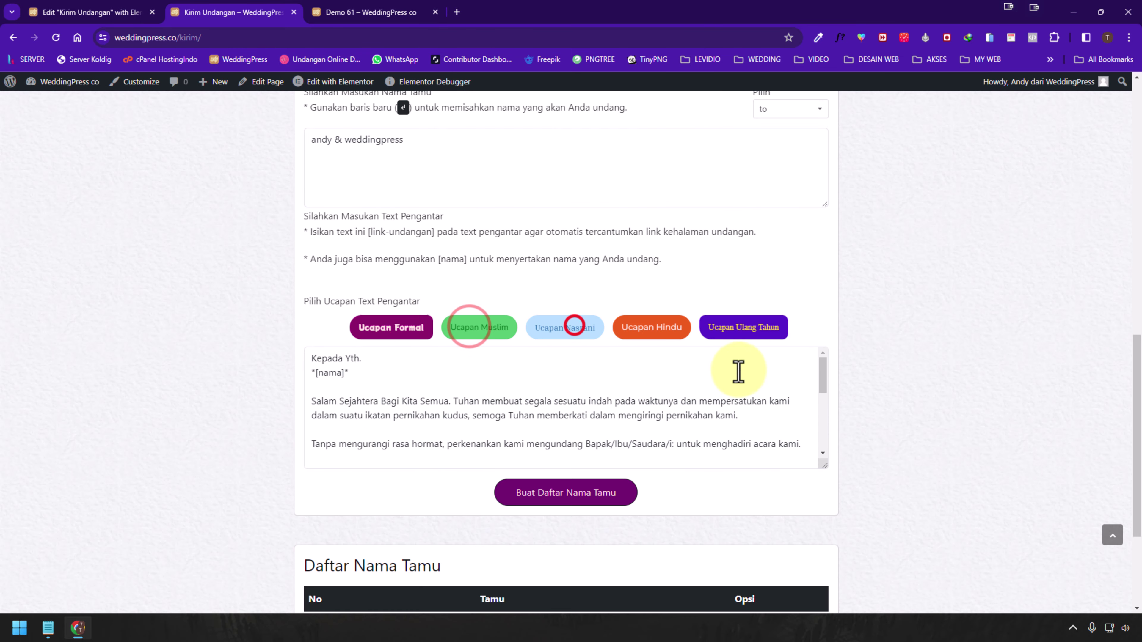
{"action": "scroll", "coordinate": [737, 392], "scroll_direction": "down", "scroll_amount": 5}
{"action": "left_click", "coordinate": [617, 495]}
{"action": "scroll", "coordinate": [593, 382], "scroll_direction": "down", "scroll_amount": 4}
{"action": "left_click", "coordinate": [527, 309]}
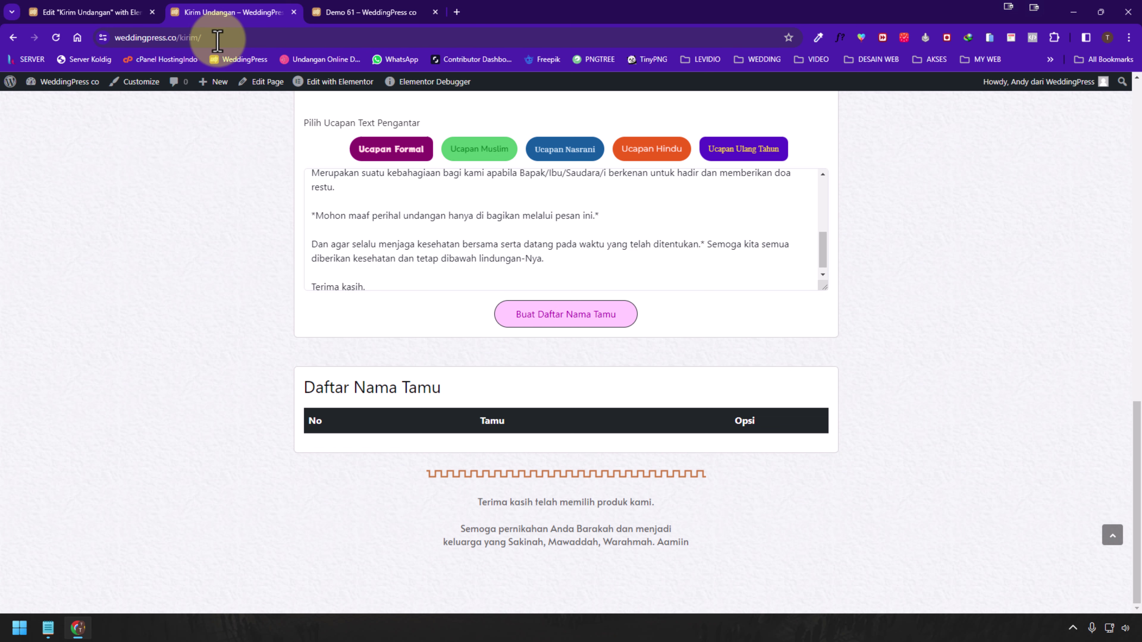
{"action": "scroll", "coordinate": [545, 365], "scroll_direction": "up", "scroll_amount": 5}
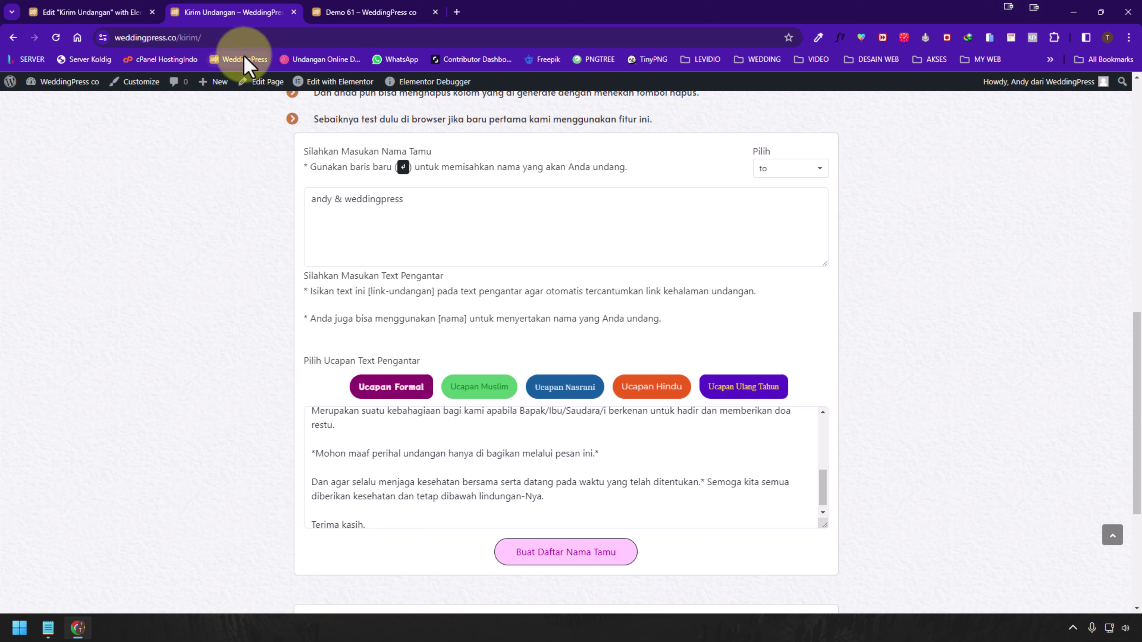
{"action": "left_click", "coordinate": [252, 37]}
{"action": "left_click", "coordinate": [260, 36]}
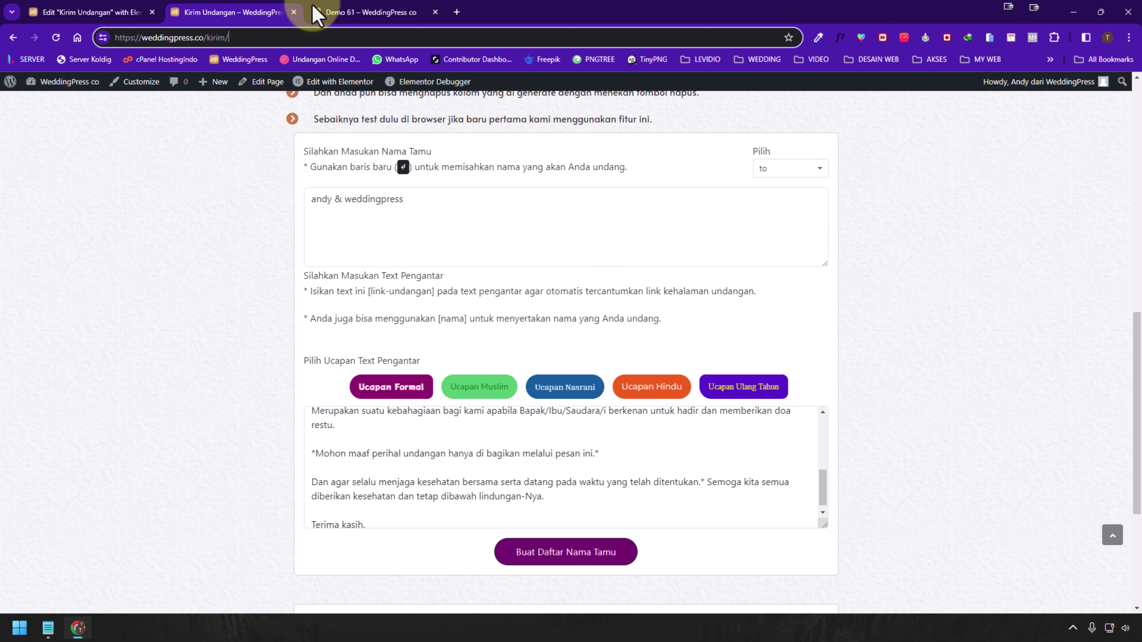
{"action": "left_click", "coordinate": [360, 17]}
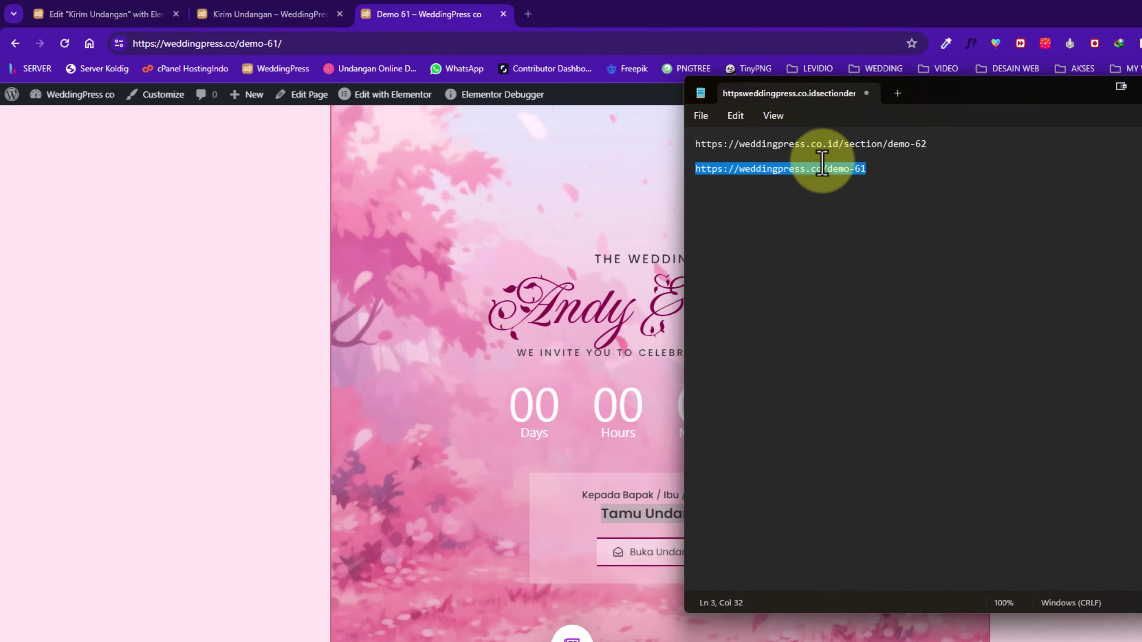
{"action": "left_click", "coordinate": [753, 146]}
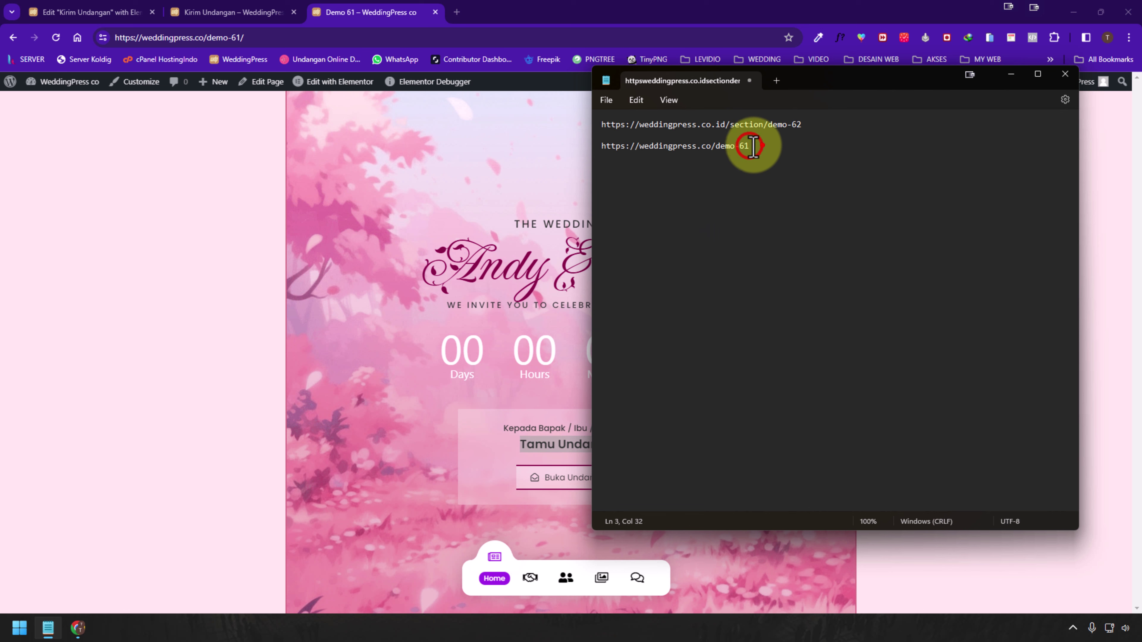
{"action": "left_click_drag", "start_coordinate": [753, 146], "coordinate": [577, 147]}
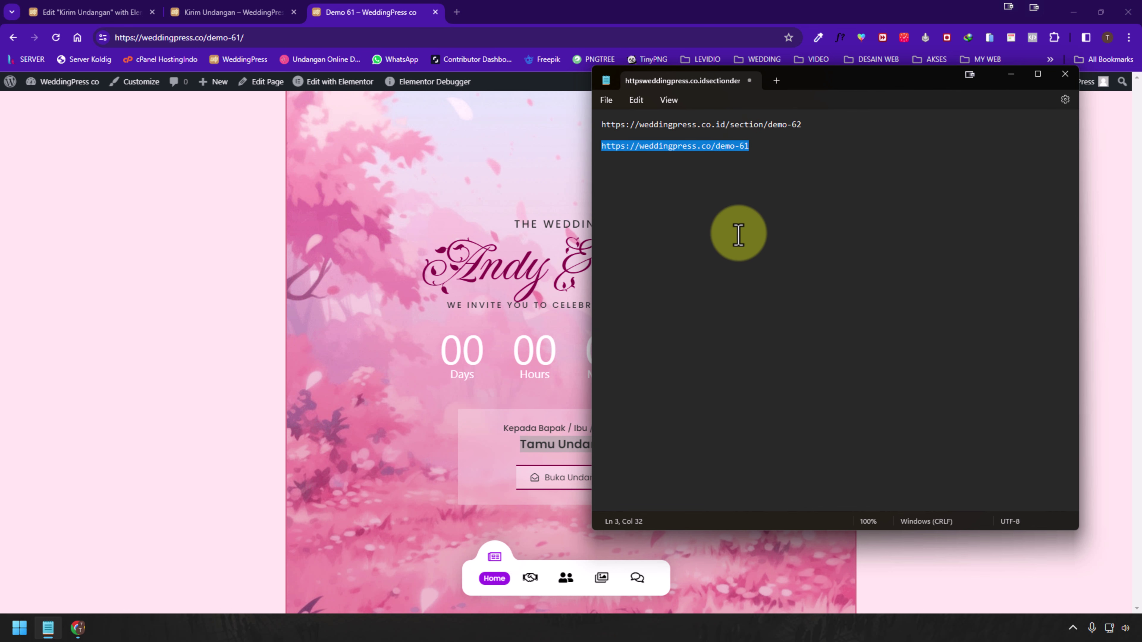
- Move demo-61 out of the weddingpress.co link onto its own line and prefix it to read ?id=demo-61
{"action": "left_click", "coordinate": [744, 200]}
{"action": "left_click_drag", "start_coordinate": [753, 147], "coordinate": [716, 152]}
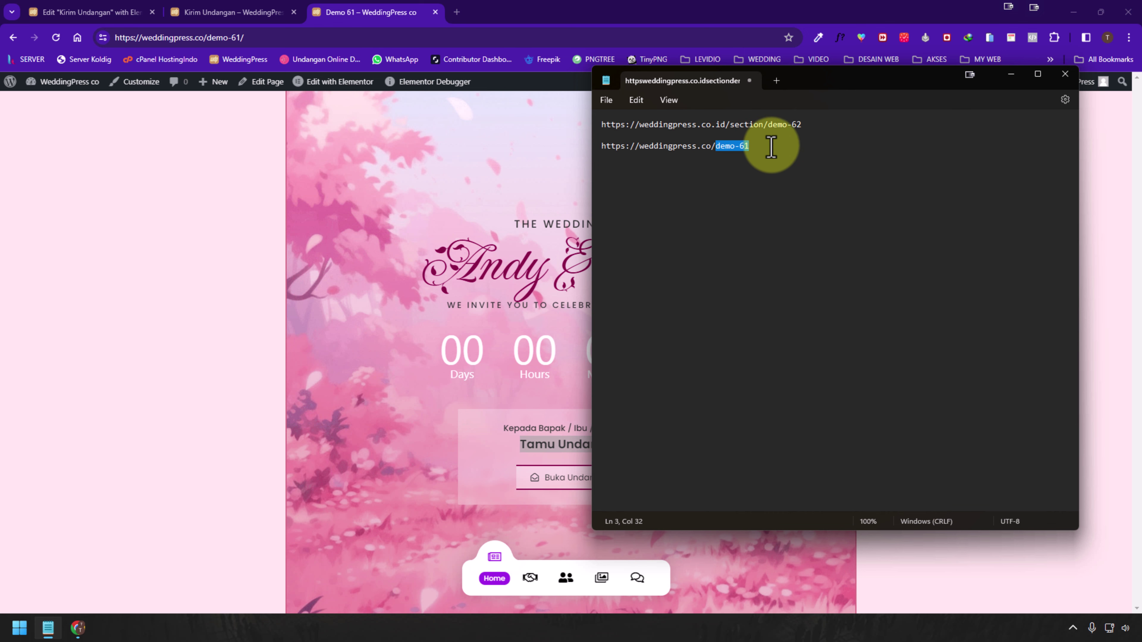
{"action": "type", "text": "demo-61"}
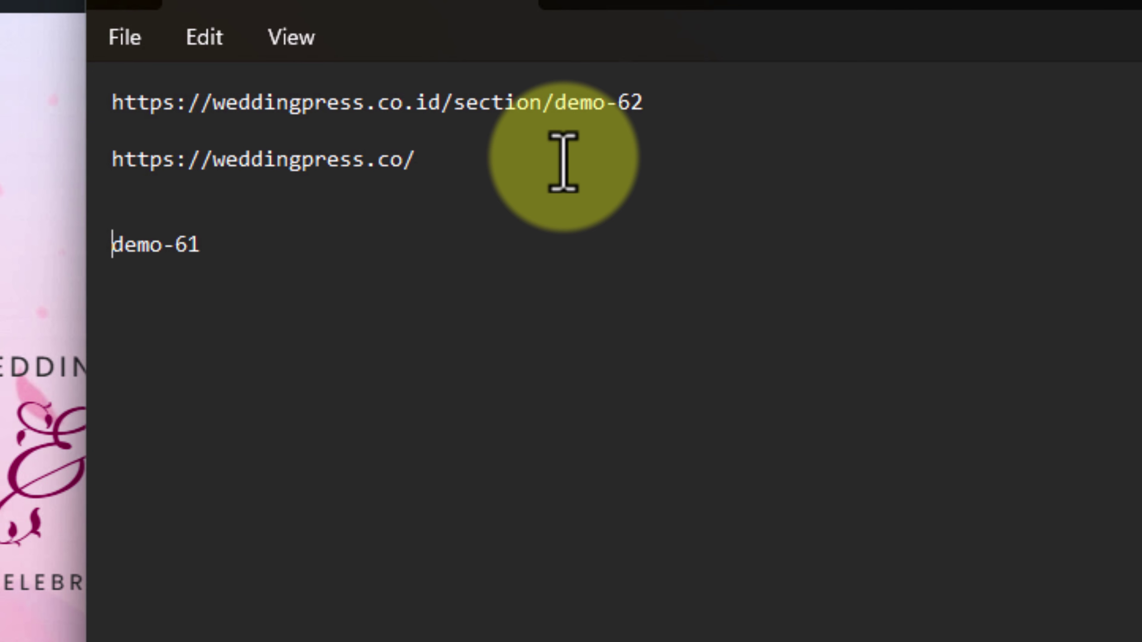
{"action": "type", "text": "?id"}
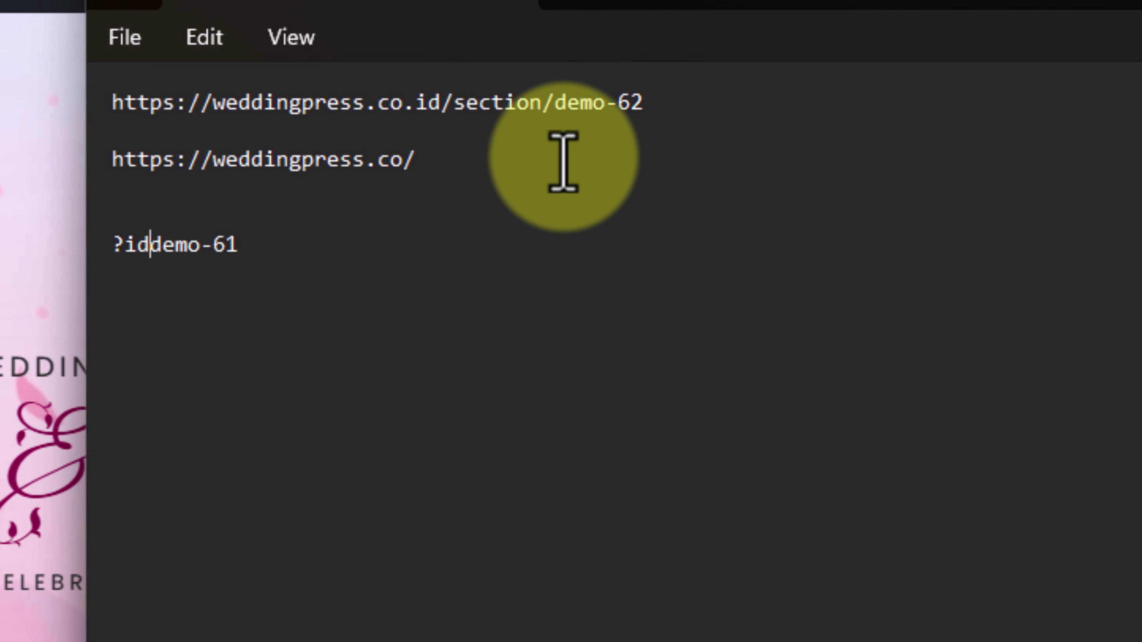
{"action": "type", "text": "="}
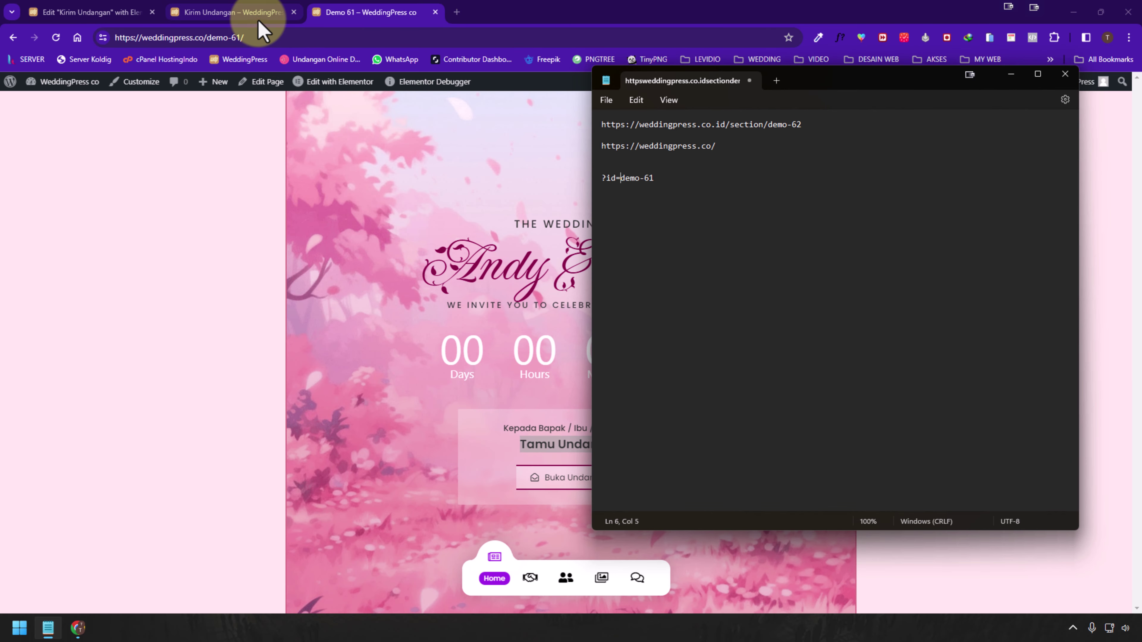
{"action": "left_click", "coordinate": [257, 17]}
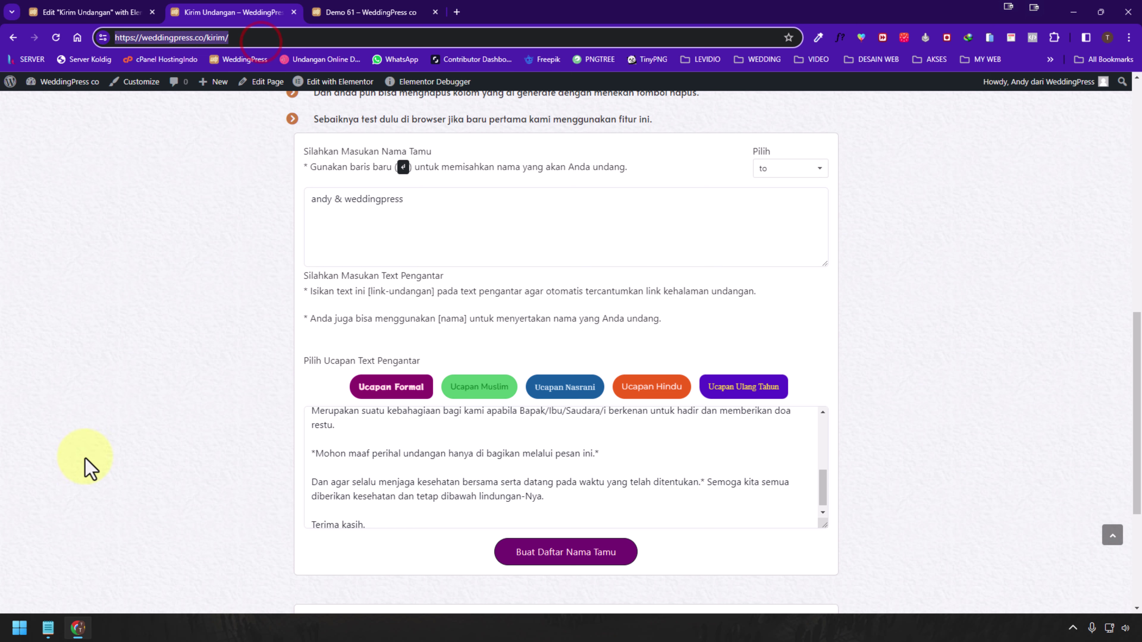
{"action": "left_click", "coordinate": [48, 628]}
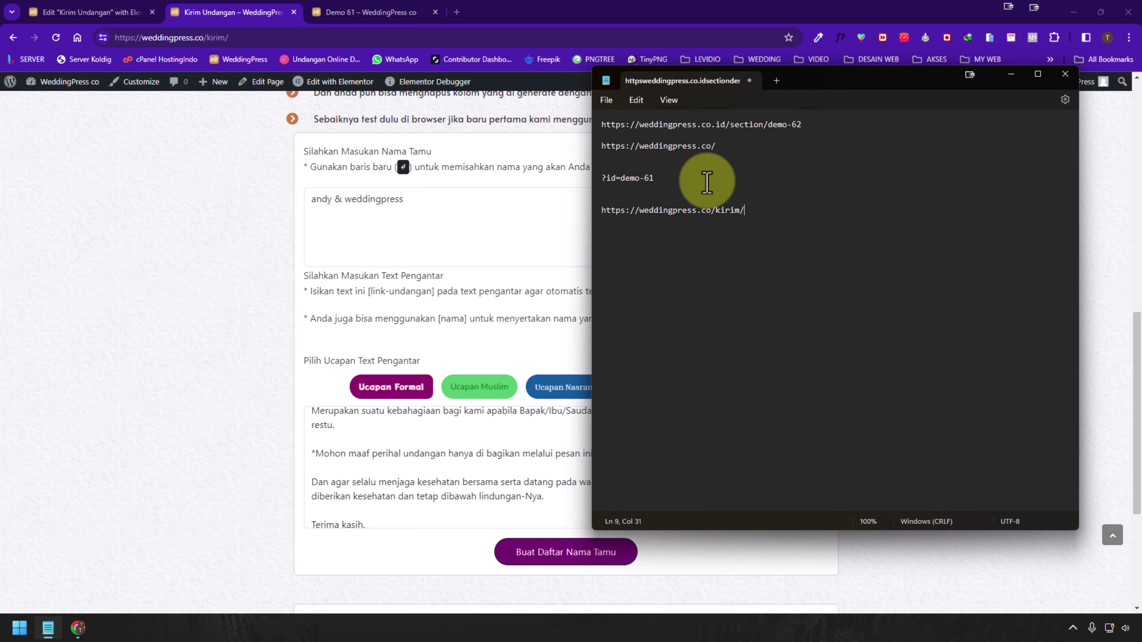
{"action": "left_click_drag", "start_coordinate": [670, 178], "coordinate": [605, 191]}
{"action": "key", "text": "ctrl+c"}
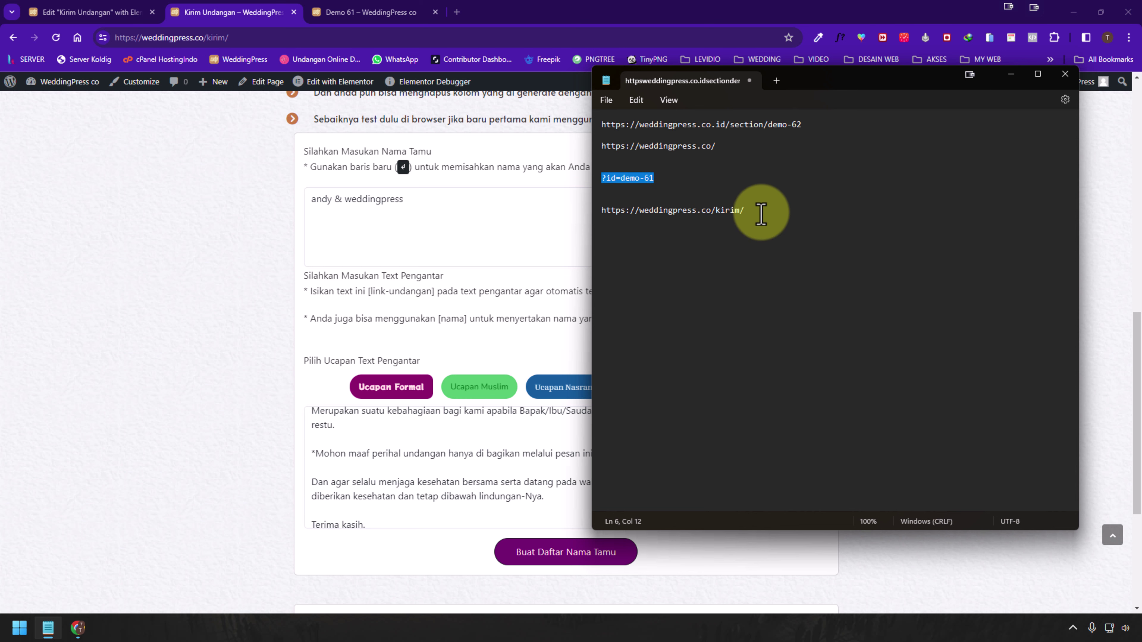
{"action": "left_click", "coordinate": [762, 211]}
{"action": "key", "text": "ctrl+v"}
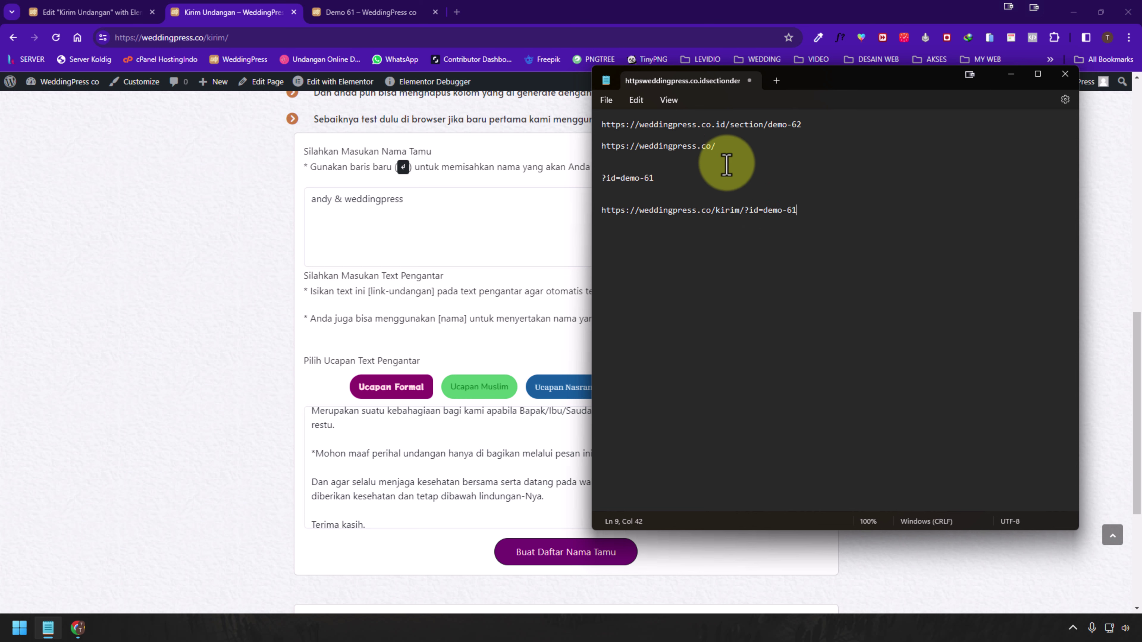
{"action": "left_click", "coordinate": [728, 145]}
{"action": "key", "text": "ctrl+v"}
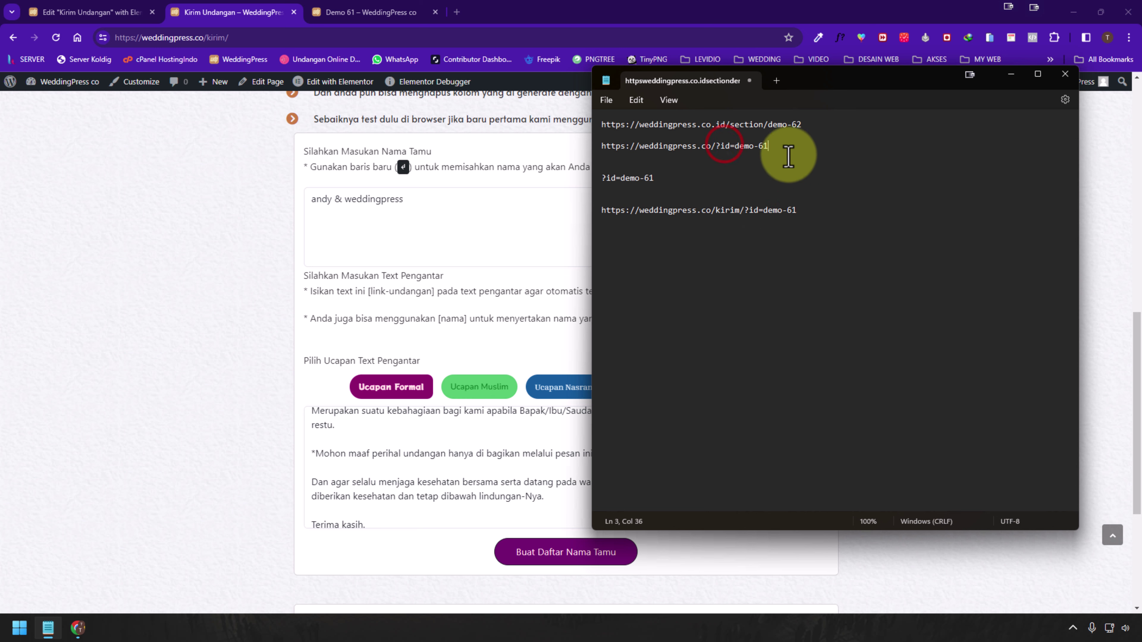
{"action": "left_click_drag", "start_coordinate": [714, 145], "coordinate": [606, 146]}
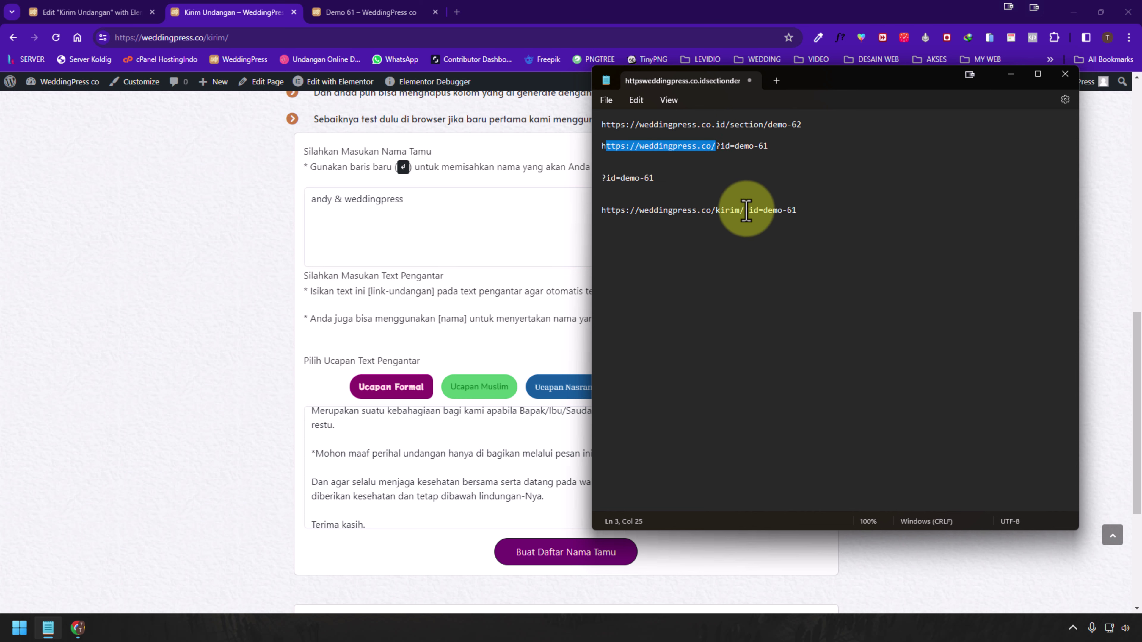
{"action": "left_click_drag", "start_coordinate": [655, 178], "coordinate": [586, 180]}
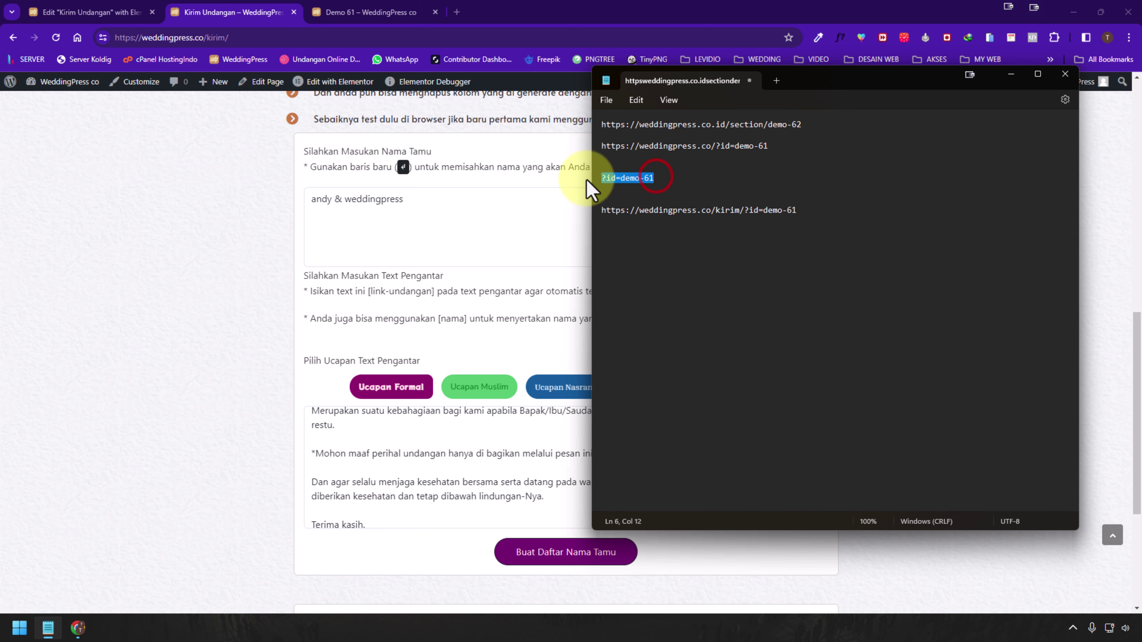
{"action": "left_click_drag", "start_coordinate": [813, 210], "coordinate": [782, 212]}
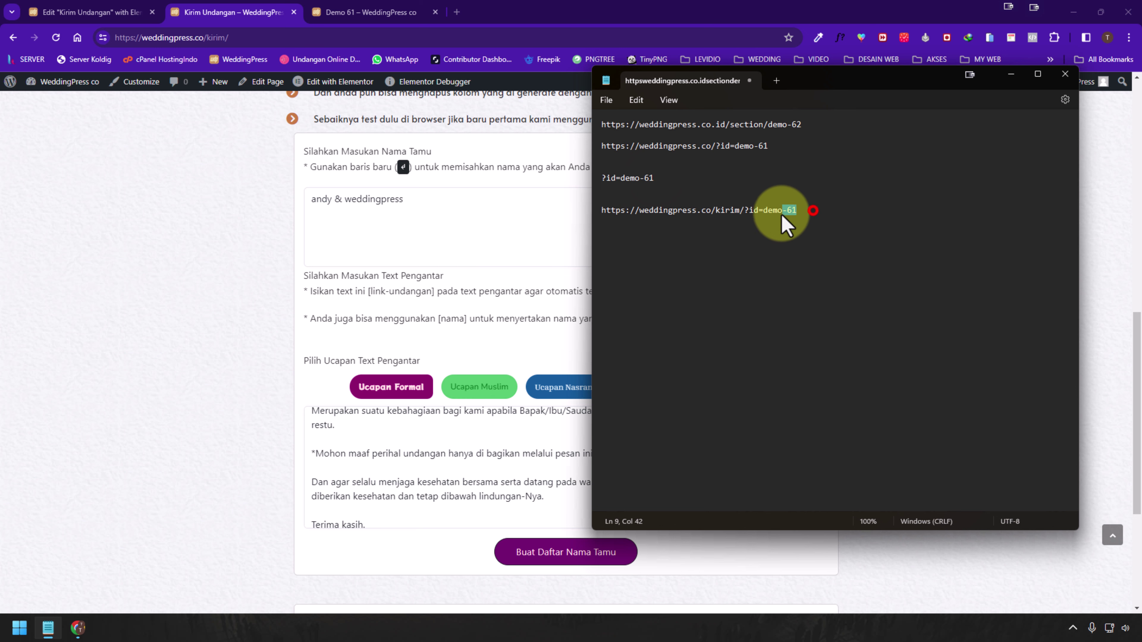
{"action": "left_click", "coordinate": [805, 210]}
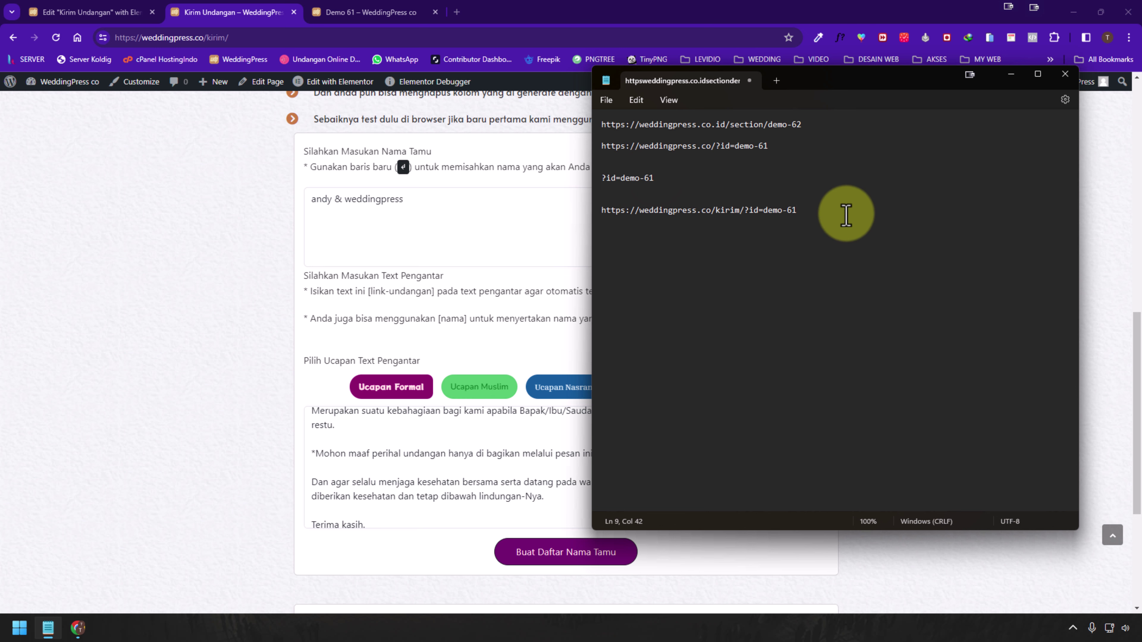
- Load the Kirim Undangan page in the browser with ?id=demo-61 added to its address
{"action": "left_click_drag", "start_coordinate": [845, 212], "coordinate": [742, 211]}
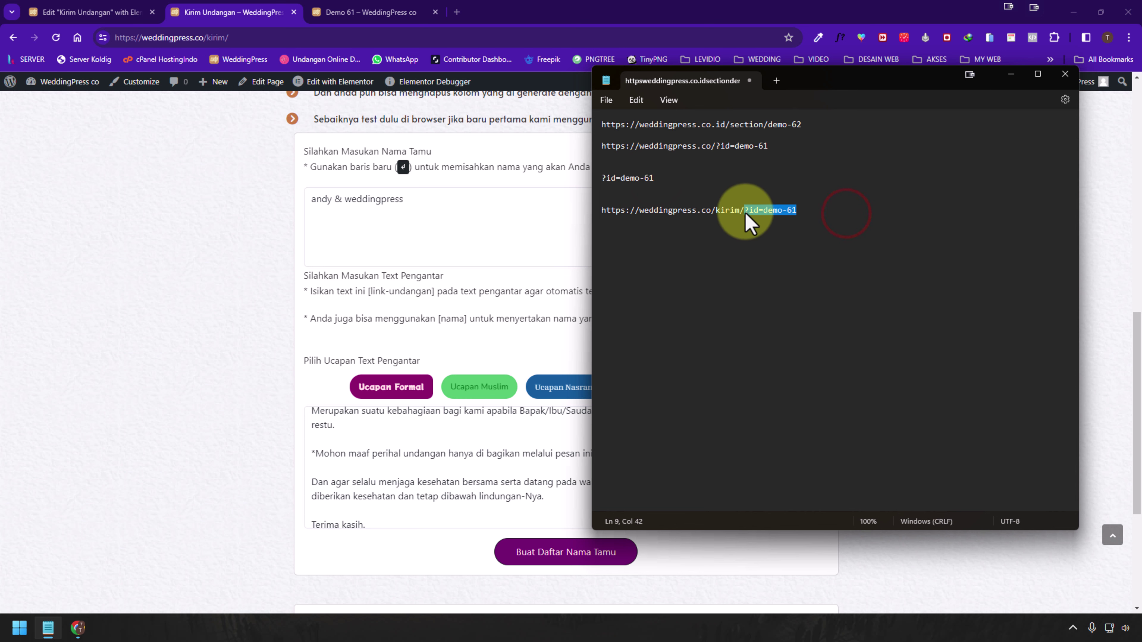
{"action": "left_click", "coordinate": [282, 36]}
{"action": "key", "text": "ctrl+v"}
{"action": "left_click", "coordinate": [424, 62]}
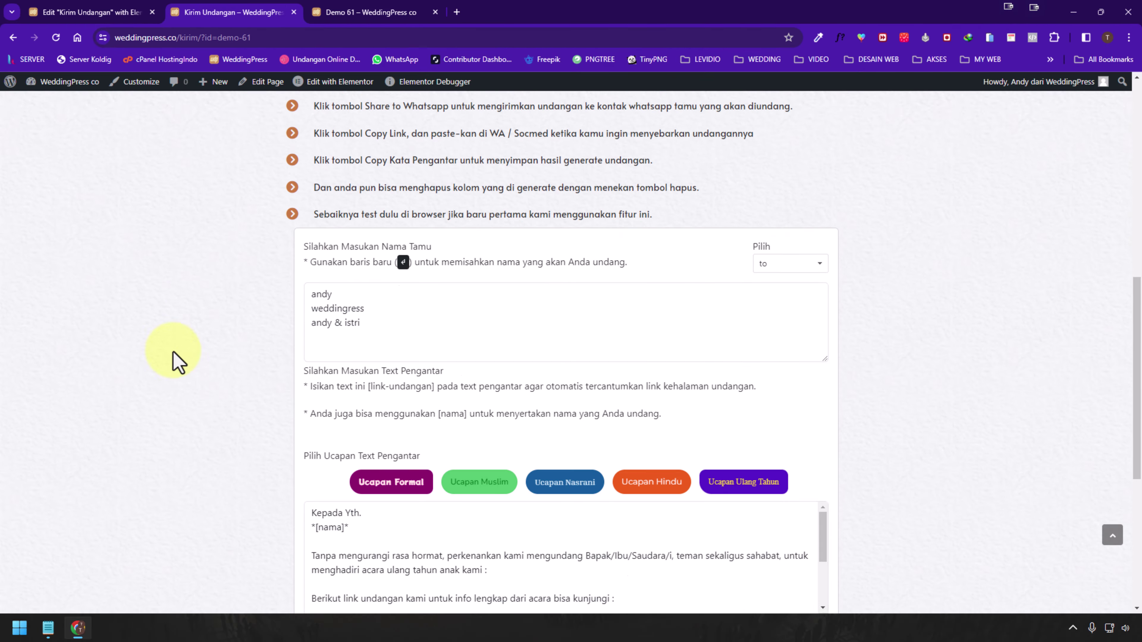
- Apply the Ucapan Formal greeting, generate the guest list and delete its first guest
{"action": "scroll", "coordinate": [177, 363], "scroll_direction": "down", "scroll_amount": 4}
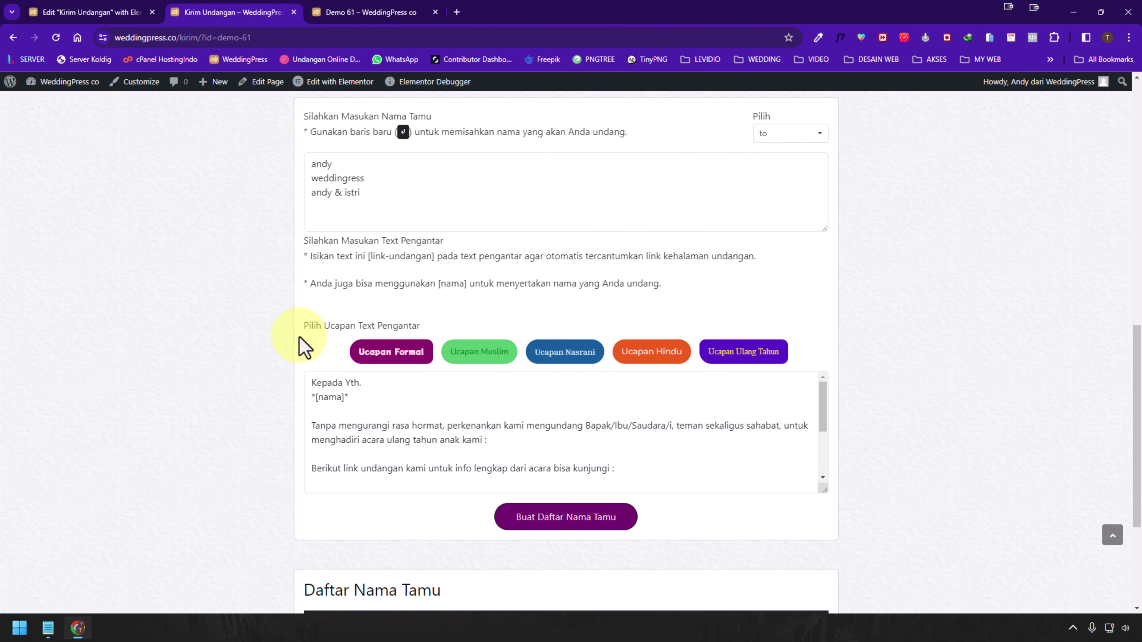
{"action": "scroll", "coordinate": [258, 366], "scroll_direction": "down", "scroll_amount": 1}
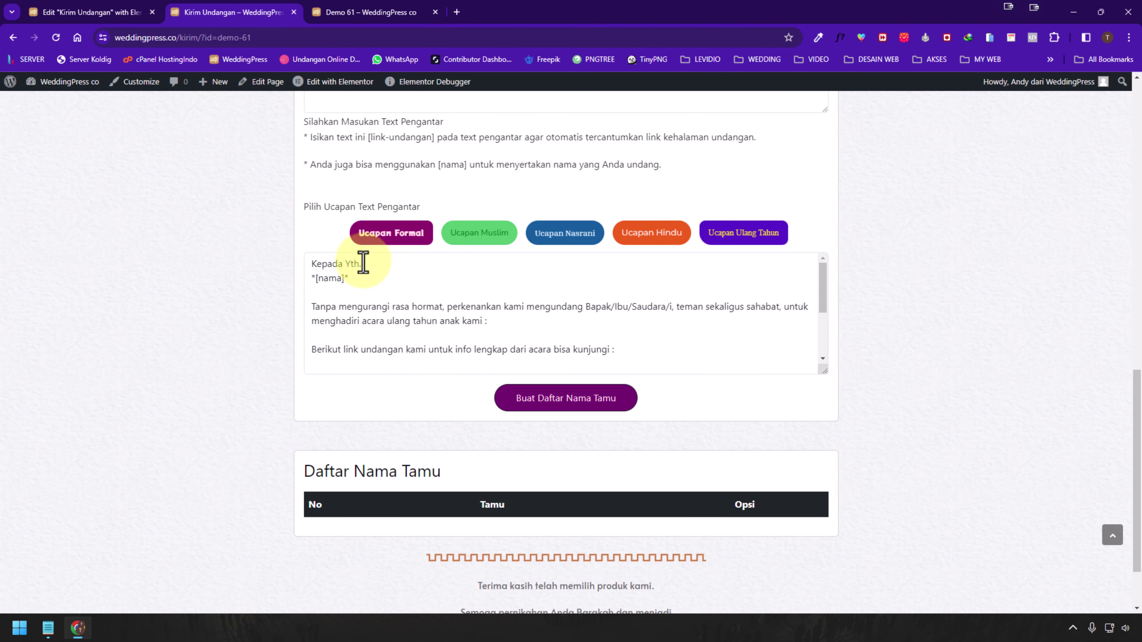
{"action": "left_click", "coordinate": [419, 235]}
{"action": "left_click", "coordinate": [559, 421]}
{"action": "scroll", "coordinate": [262, 459], "scroll_direction": "down", "scroll_amount": 4}
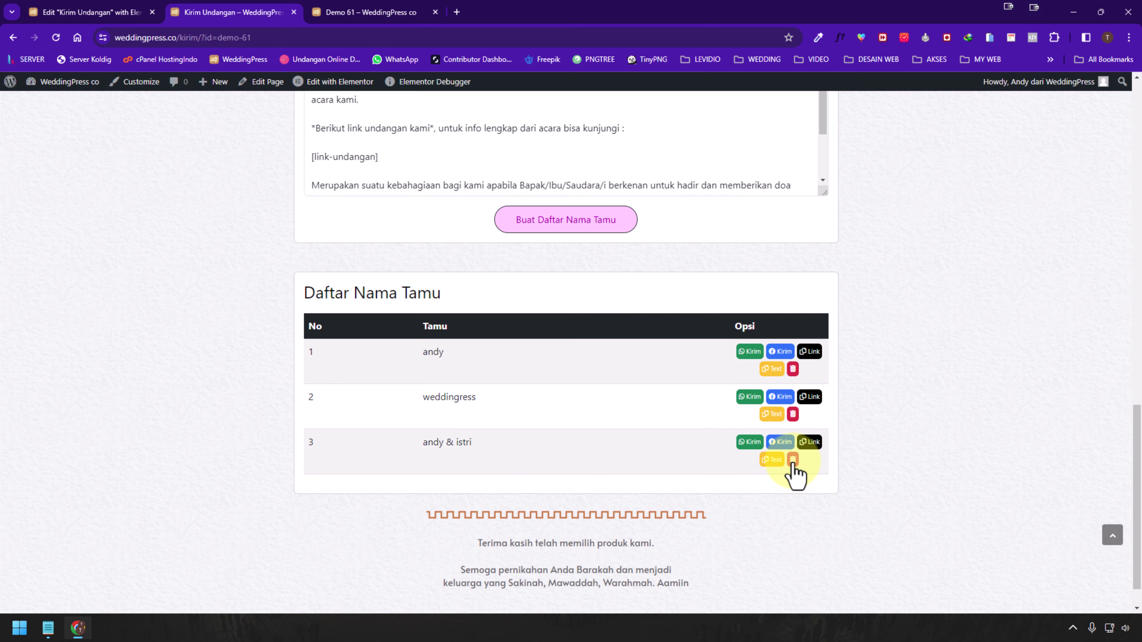
{"action": "left_click", "coordinate": [793, 371]}
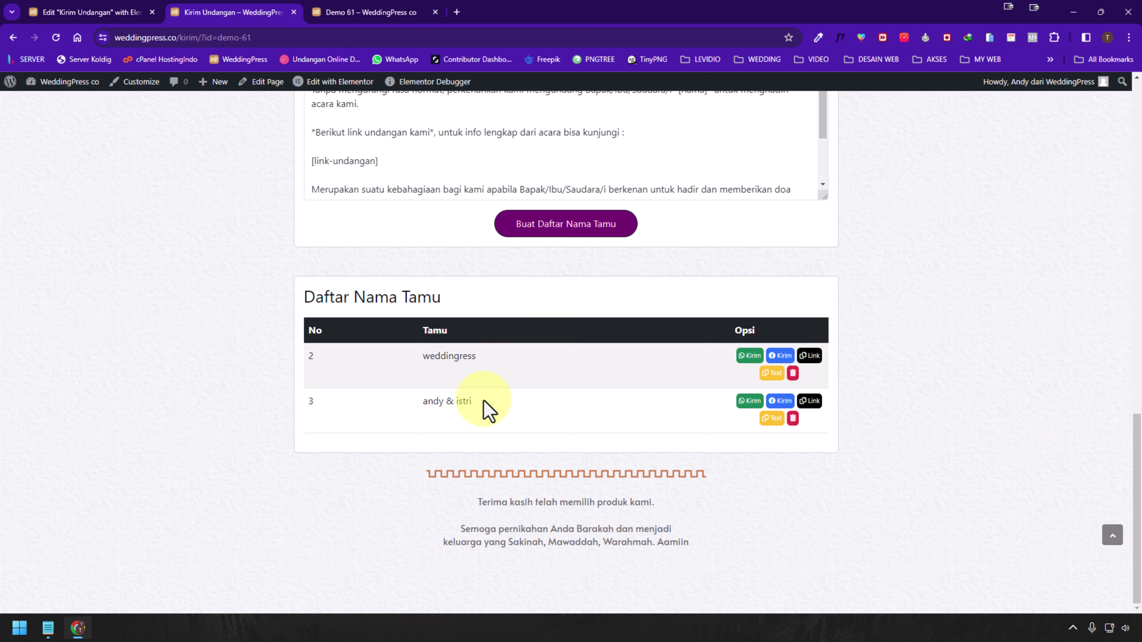
- Copy the invitation link for the guest weddingress and open it in a new browser tab
{"action": "left_click", "coordinate": [809, 356]}
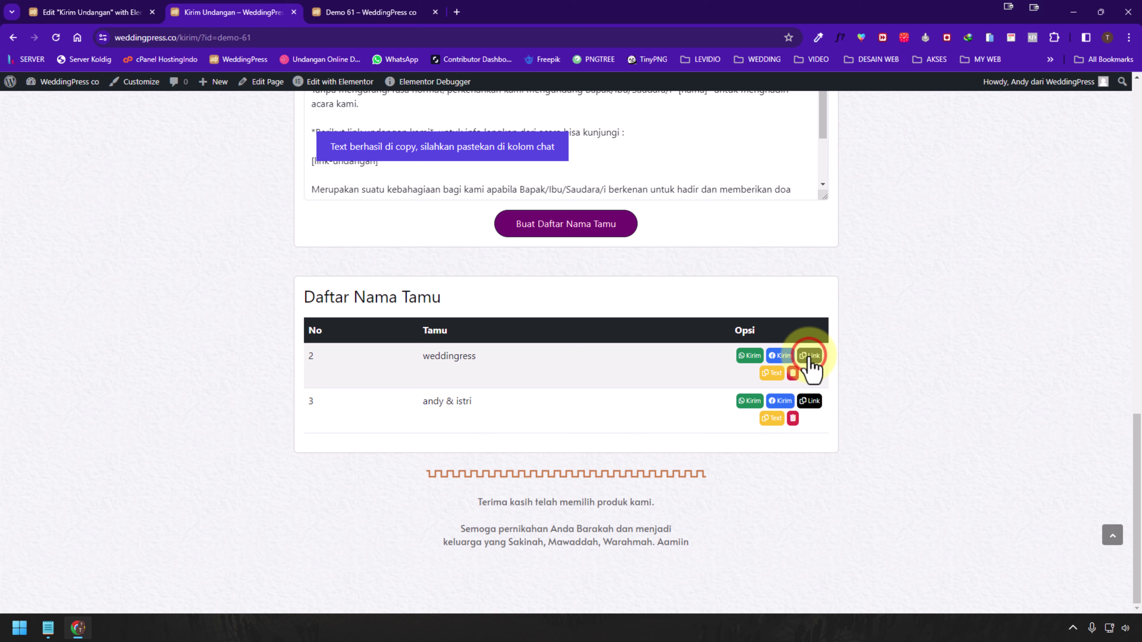
{"action": "left_click", "coordinate": [457, 12]}
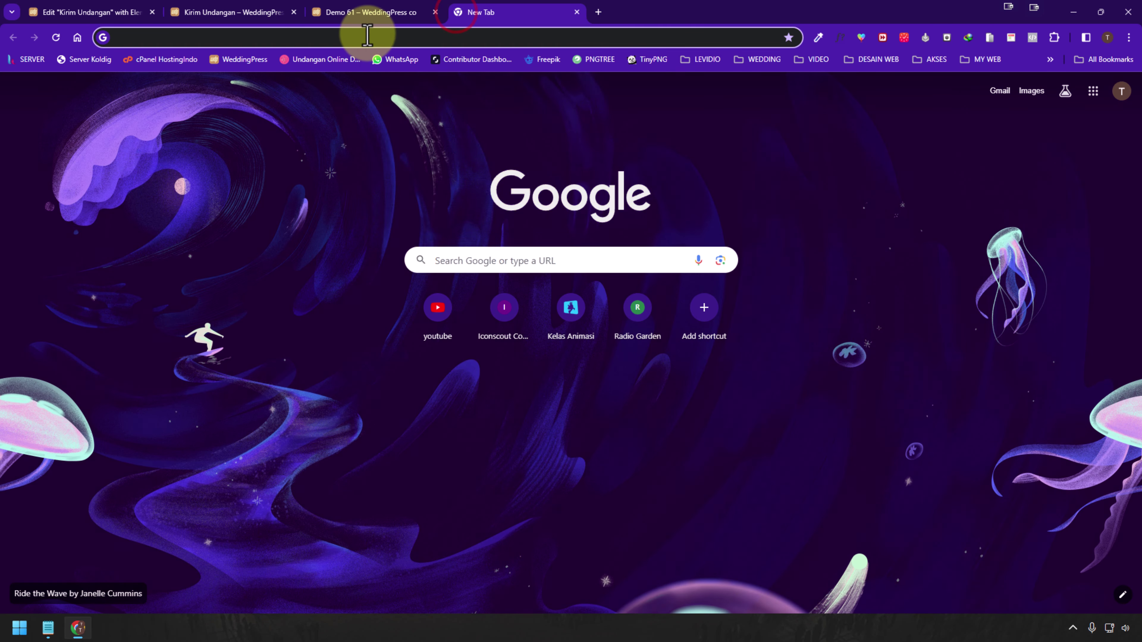
{"action": "right_click", "coordinate": [367, 36]}
{"action": "left_click", "coordinate": [498, 152]}
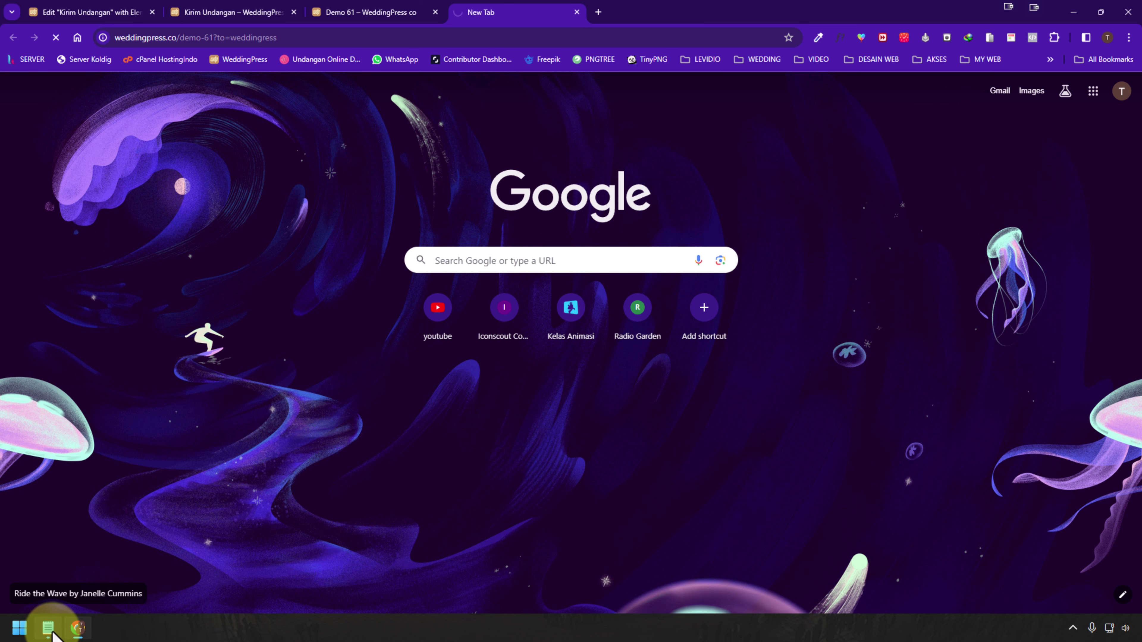
- Examine the opened Demo 61 invitation, highlighting the ?to parameter in its address and the guest name on the cover
{"action": "left_click", "coordinate": [215, 11]}
{"action": "scroll", "coordinate": [854, 315], "scroll_direction": "up", "scroll_amount": 7}
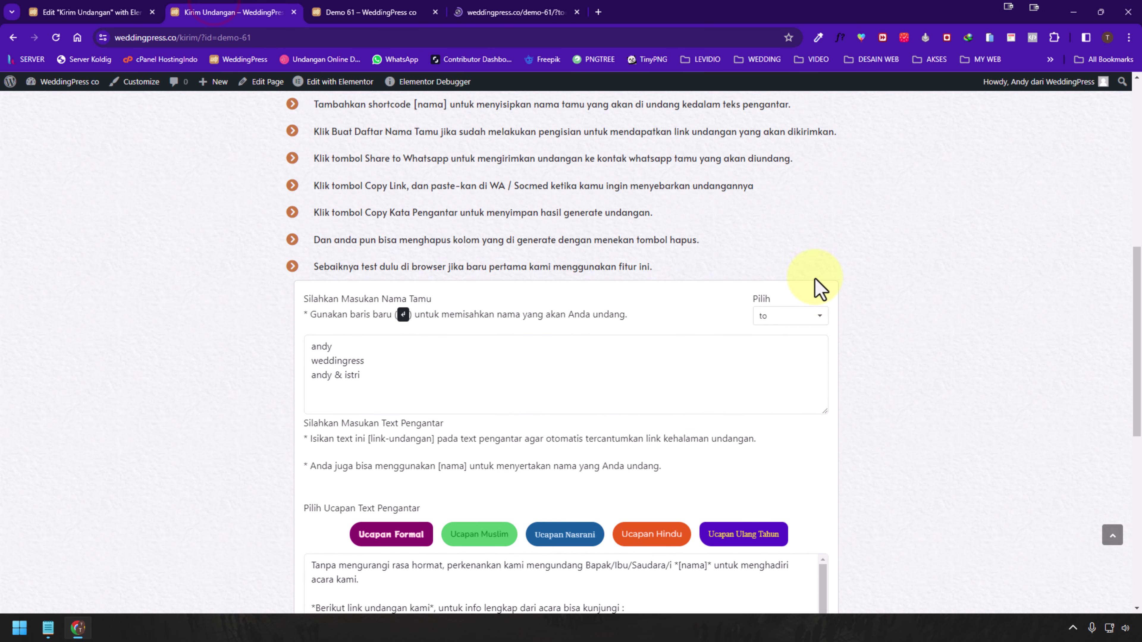
{"action": "left_click", "coordinate": [540, 12]}
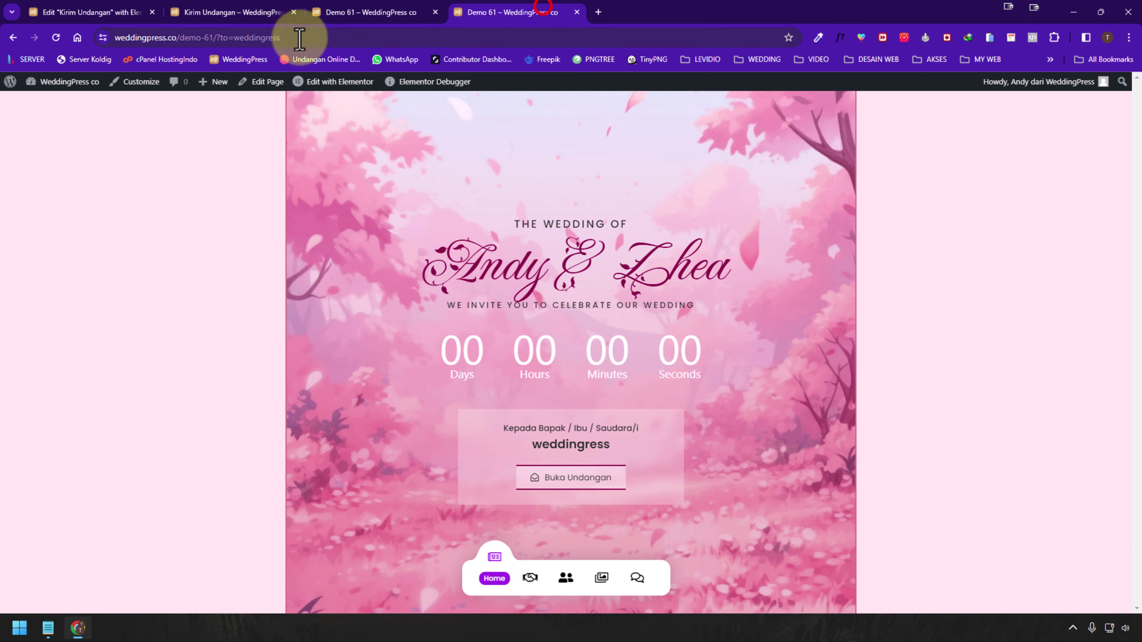
{"action": "double_click", "coordinate": [217, 37]}
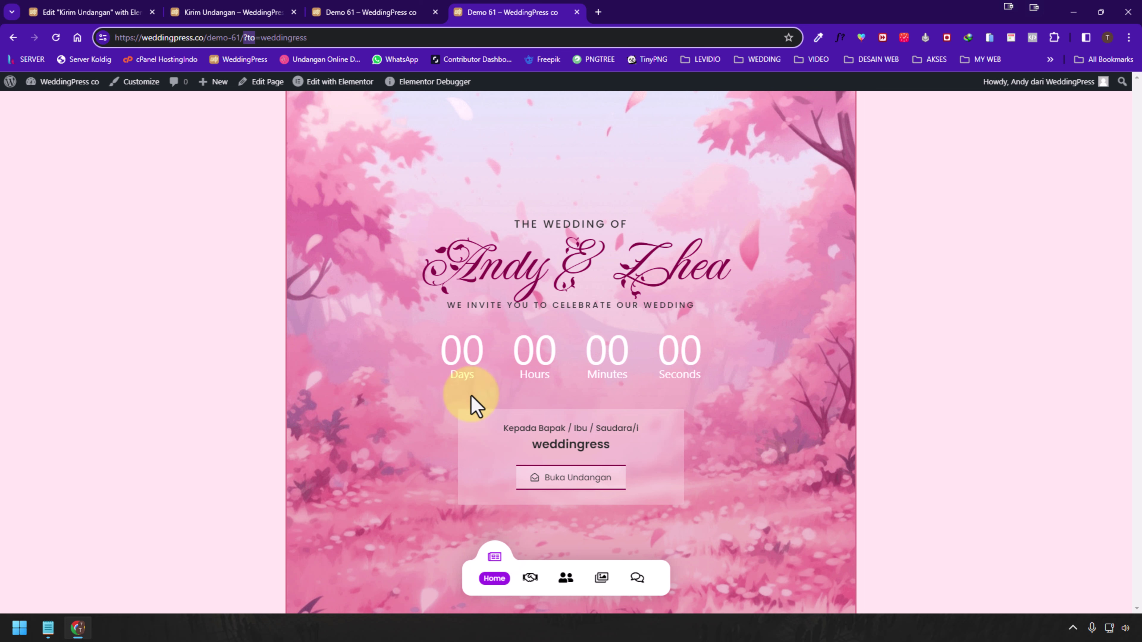
{"action": "left_click_drag", "start_coordinate": [613, 448], "coordinate": [531, 454]}
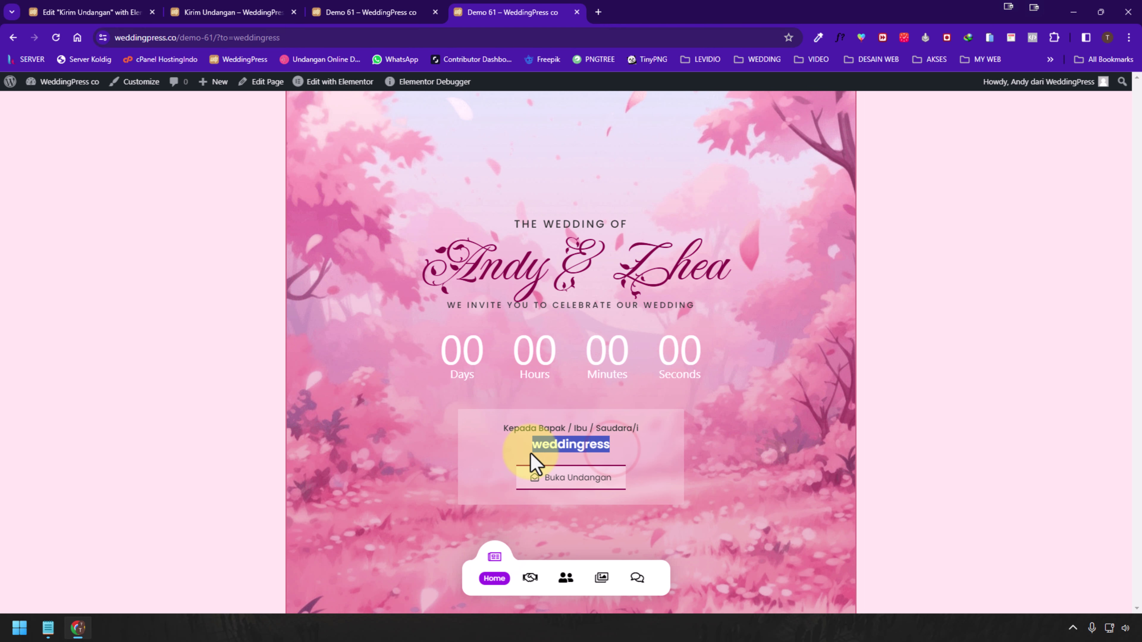
- Copy the third guest's invitation link, load it in the opened invitation tab and highlight the guest name shown
{"action": "left_click", "coordinate": [382, 12]}
{"action": "left_click", "coordinate": [238, 12]}
{"action": "scroll", "coordinate": [805, 396], "scroll_direction": "down", "scroll_amount": 4}
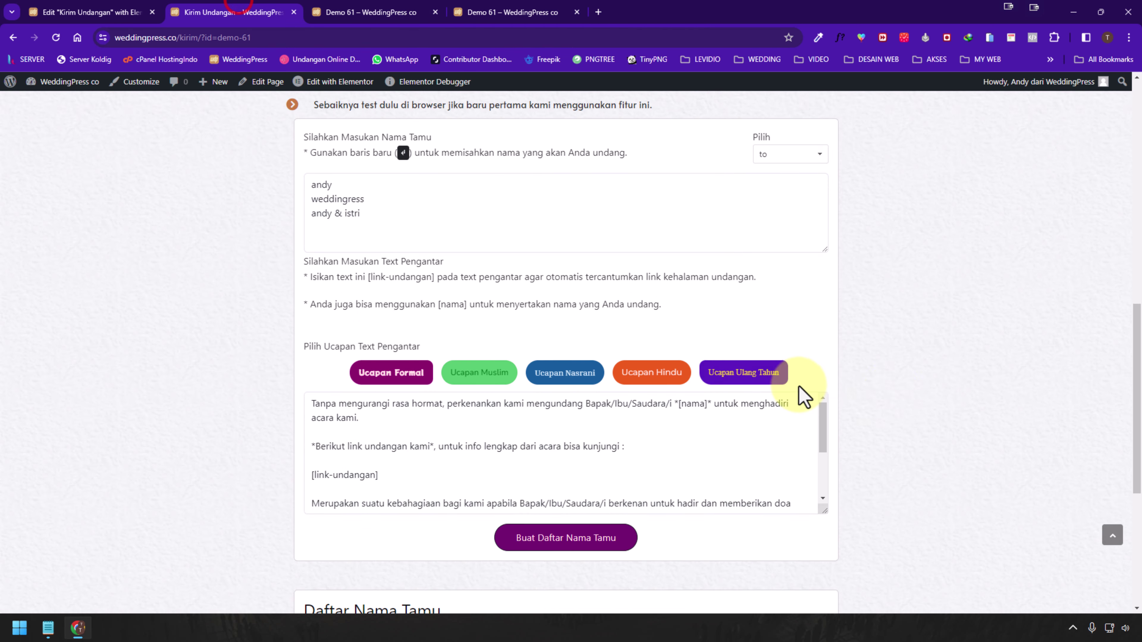
{"action": "scroll", "coordinate": [805, 396], "scroll_direction": "down", "scroll_amount": 5}
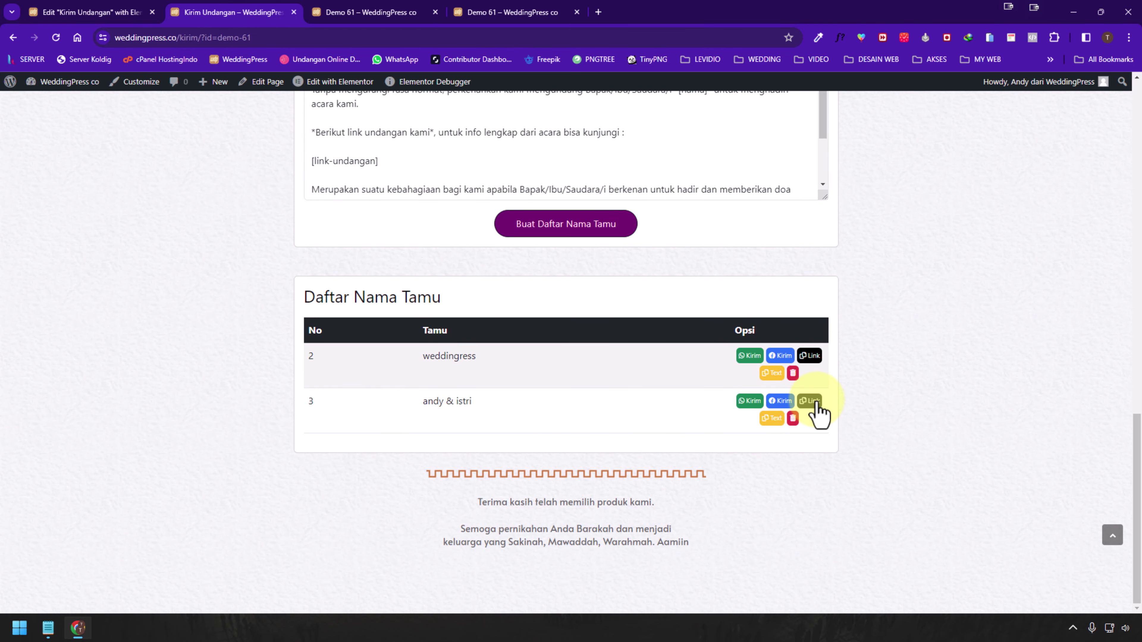
{"action": "left_click", "coordinate": [811, 402]}
{"action": "left_click", "coordinate": [506, 12]}
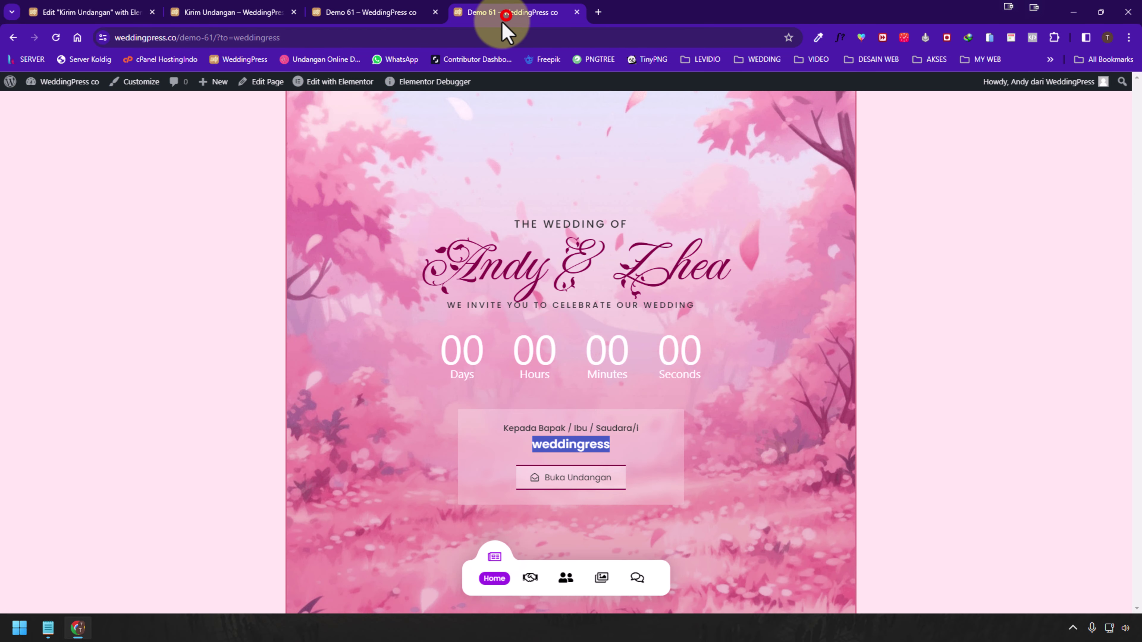
{"action": "left_click", "coordinate": [491, 38]}
{"action": "right_click", "coordinate": [492, 37]}
{"action": "left_click", "coordinate": [594, 187]}
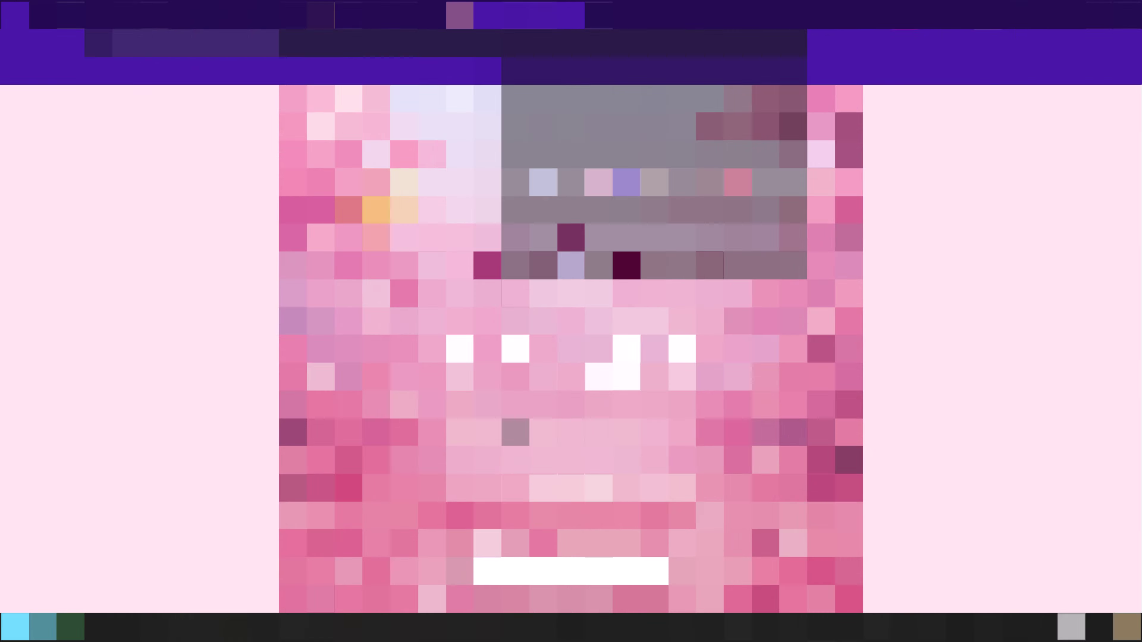
{"action": "left_click_drag", "start_coordinate": [534, 445], "coordinate": [627, 457]}
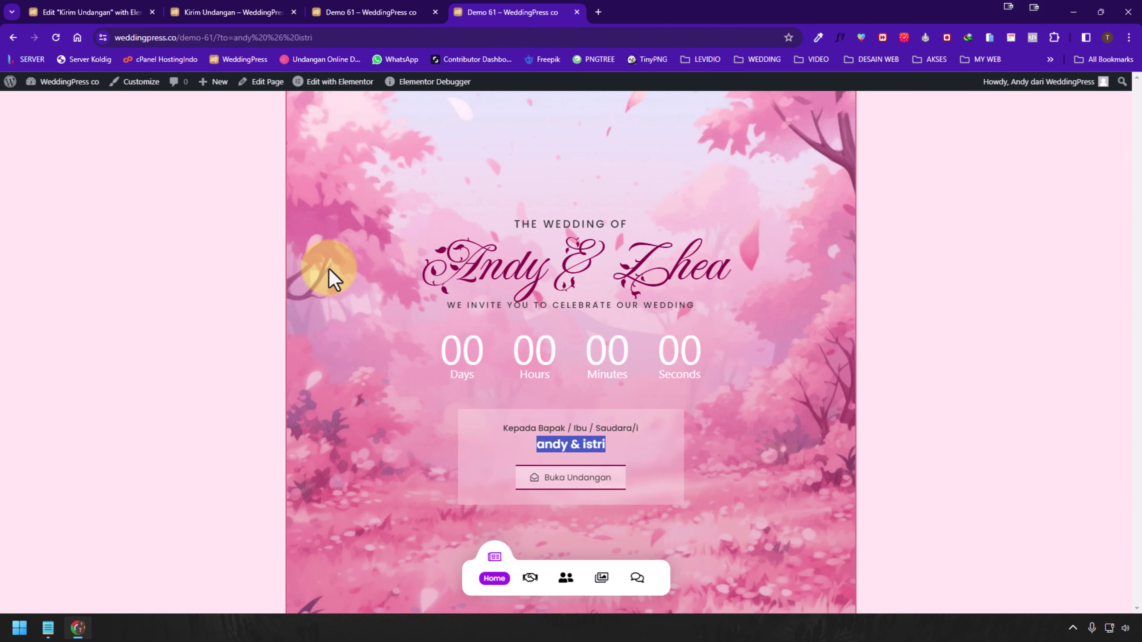
- Highlight ?id=demo-61 in Notepad, return to the Kirim Undangan page and review the guest list and greeting text
{"action": "left_click", "coordinate": [47, 628]}
{"action": "left_click", "coordinate": [677, 240]}
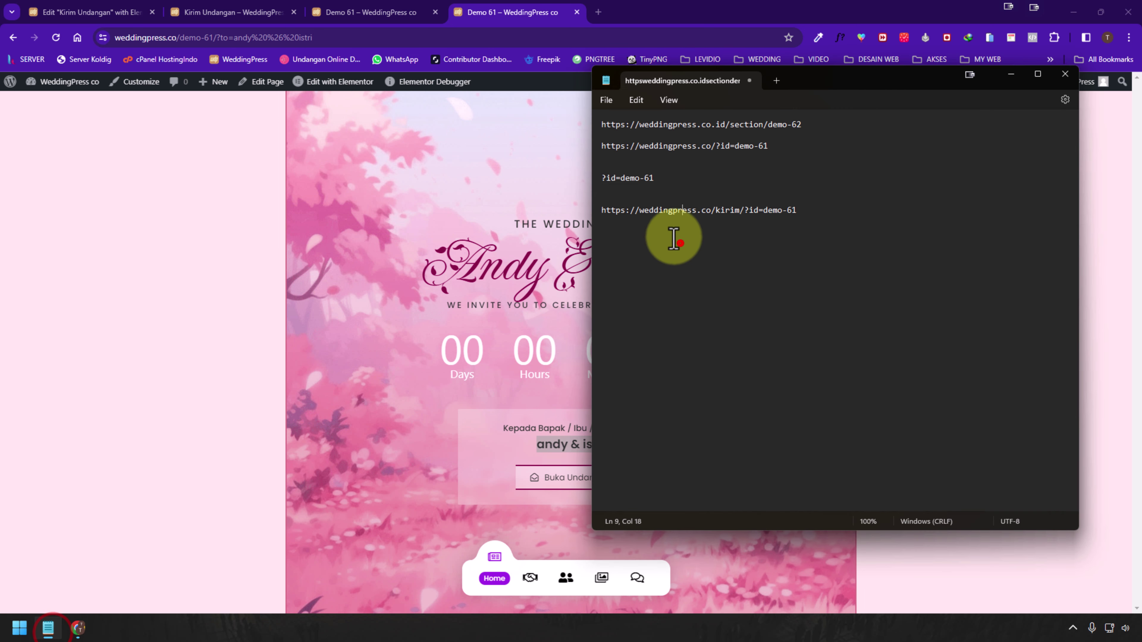
{"action": "left_click_drag", "start_coordinate": [602, 178], "coordinate": [659, 178]}
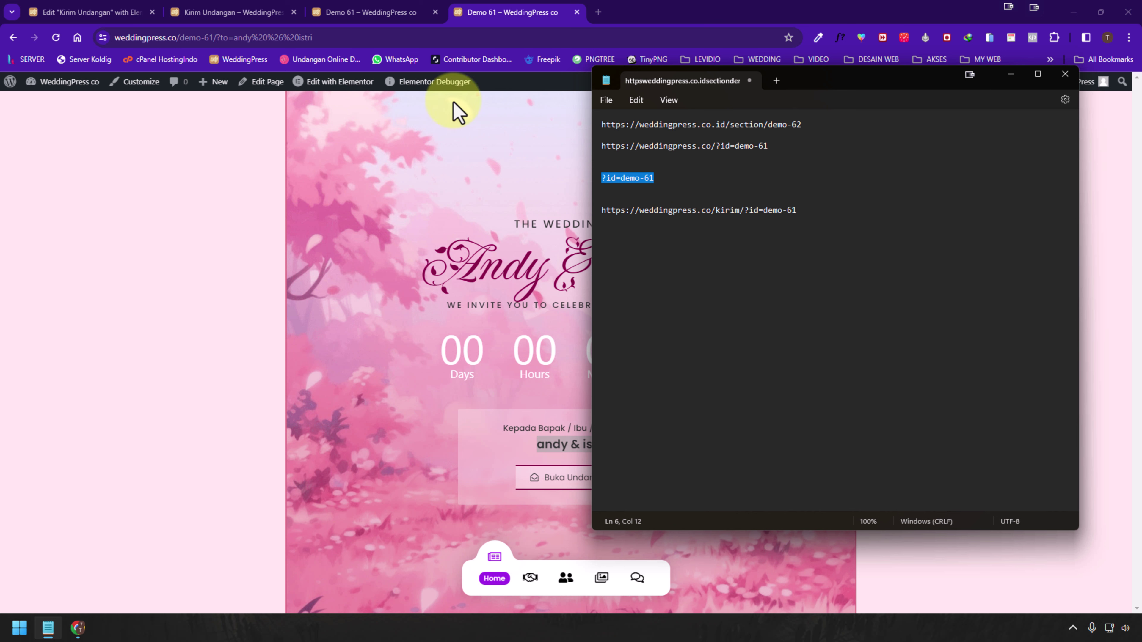
{"action": "left_click", "coordinate": [229, 12]}
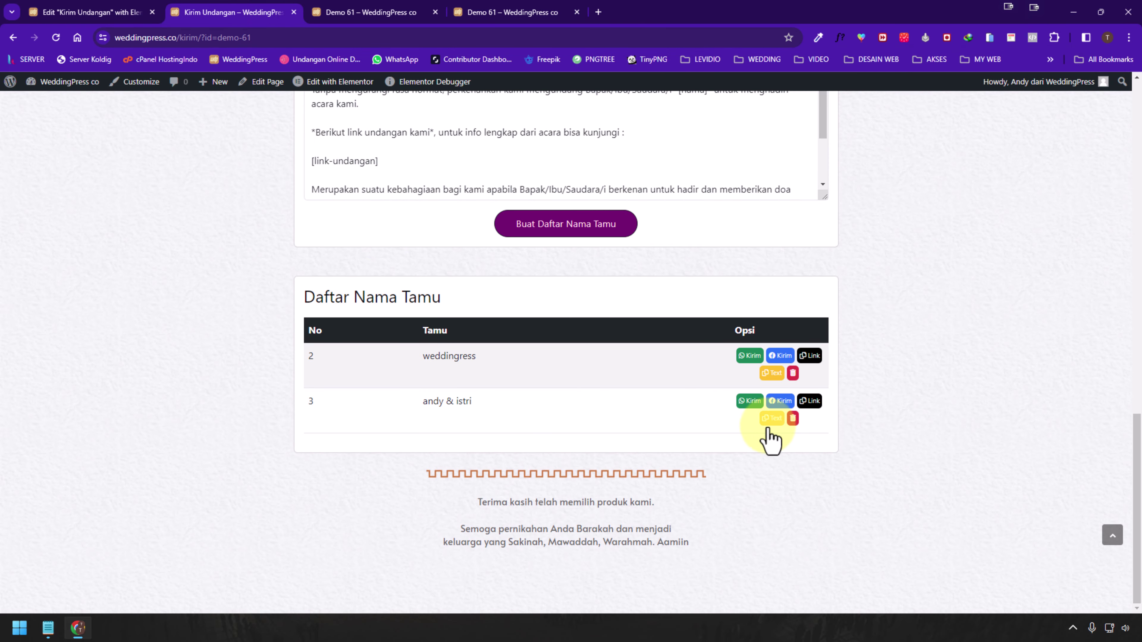
{"action": "scroll", "coordinate": [407, 275], "scroll_direction": "up", "scroll_amount": 5}
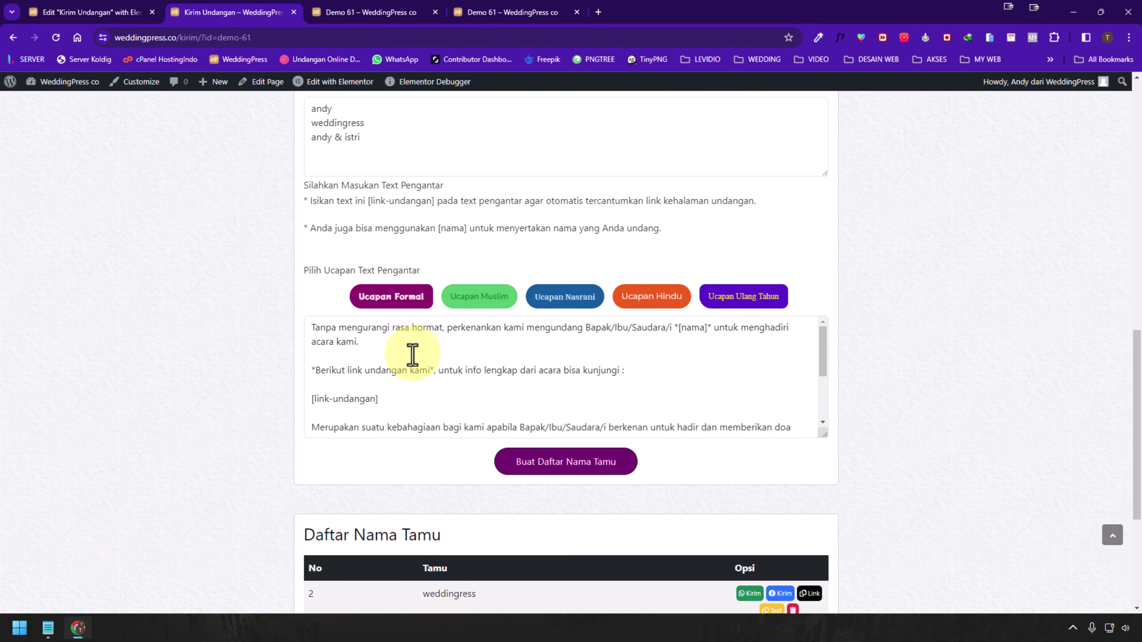
- Copy the third guest's greeting text from the guest list, paste it into Notepad below the kirim link and highlight it
{"action": "scroll", "coordinate": [895, 479], "scroll_direction": "down", "scroll_amount": 5}
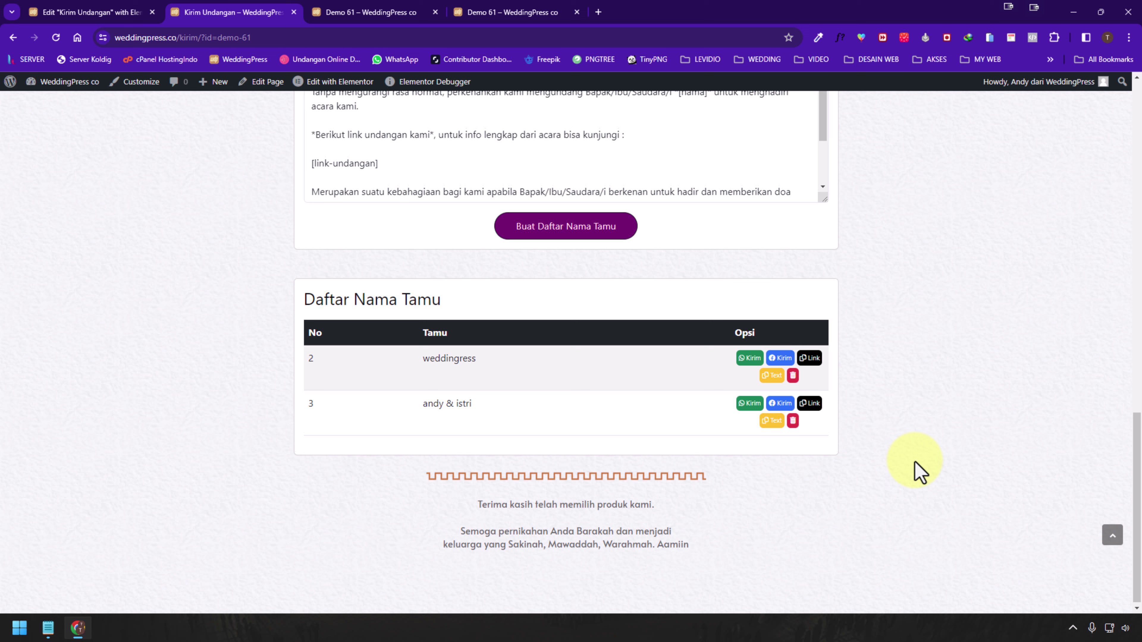
{"action": "left_click", "coordinate": [775, 430]}
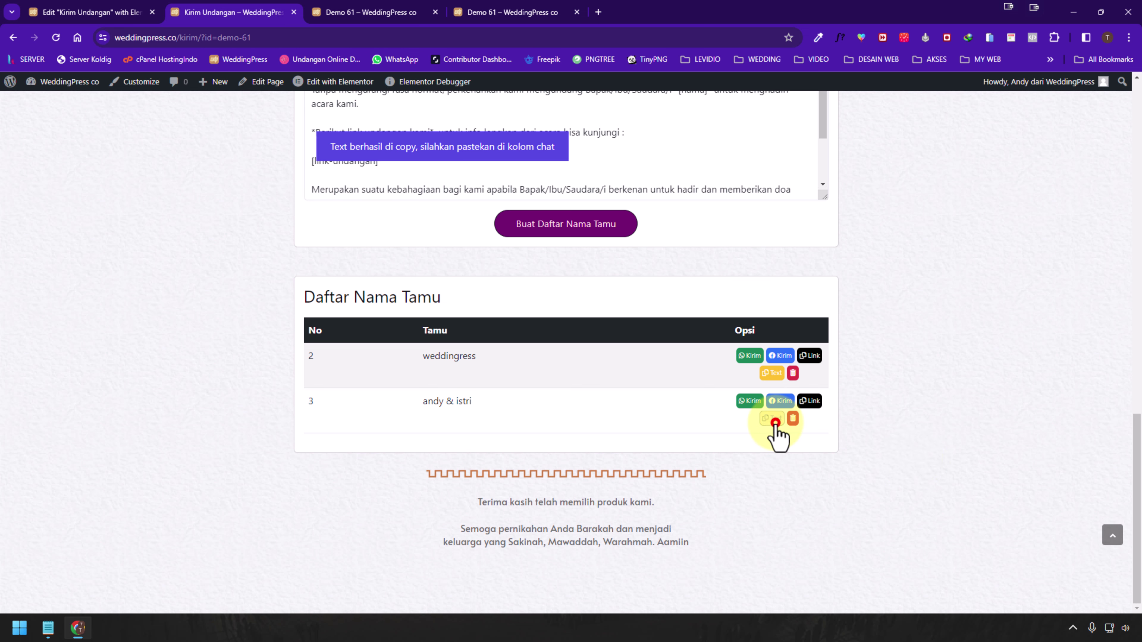
{"action": "left_click", "coordinate": [47, 628]}
{"action": "left_click", "coordinate": [879, 254]}
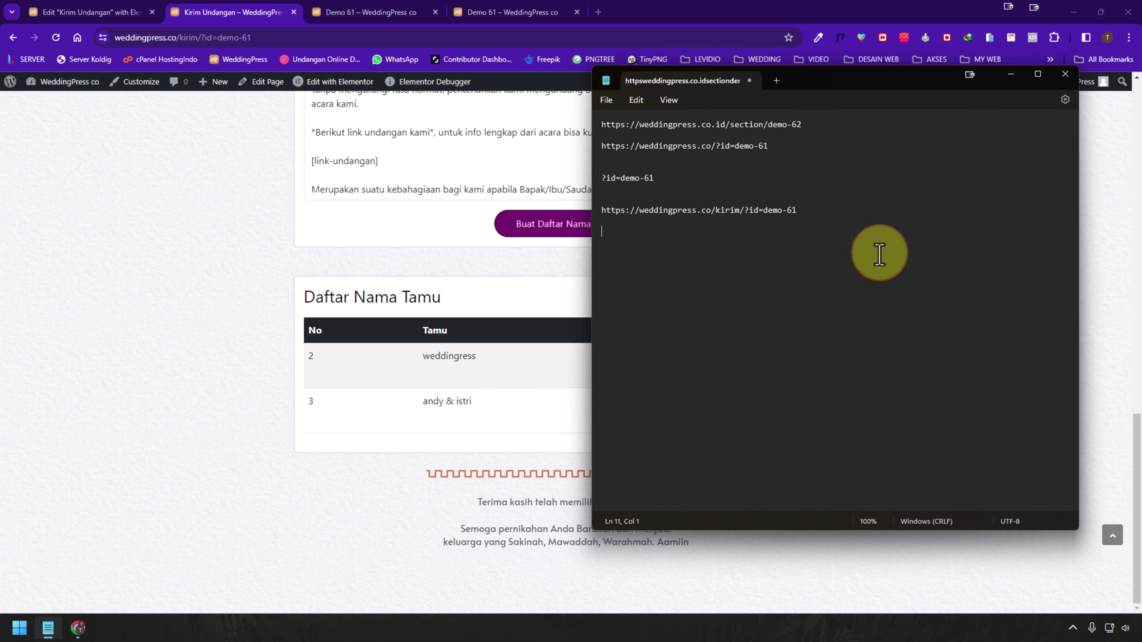
{"action": "right_click", "coordinate": [820, 282]}
{"action": "left_click", "coordinate": [880, 376]}
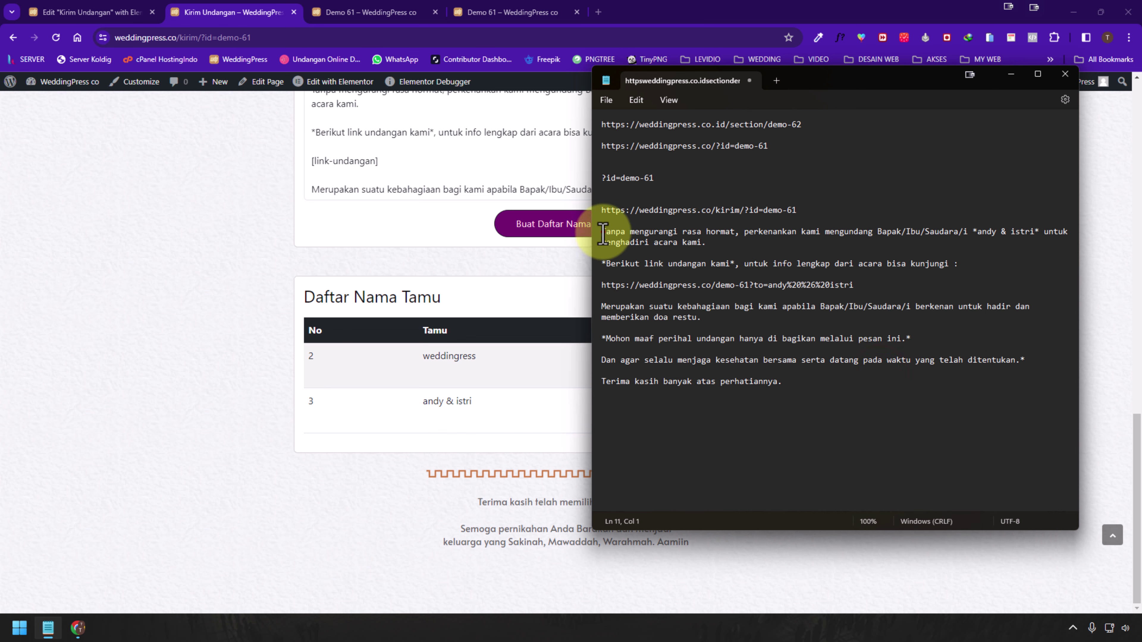
{"action": "left_click_drag", "start_coordinate": [603, 234], "coordinate": [828, 405]}
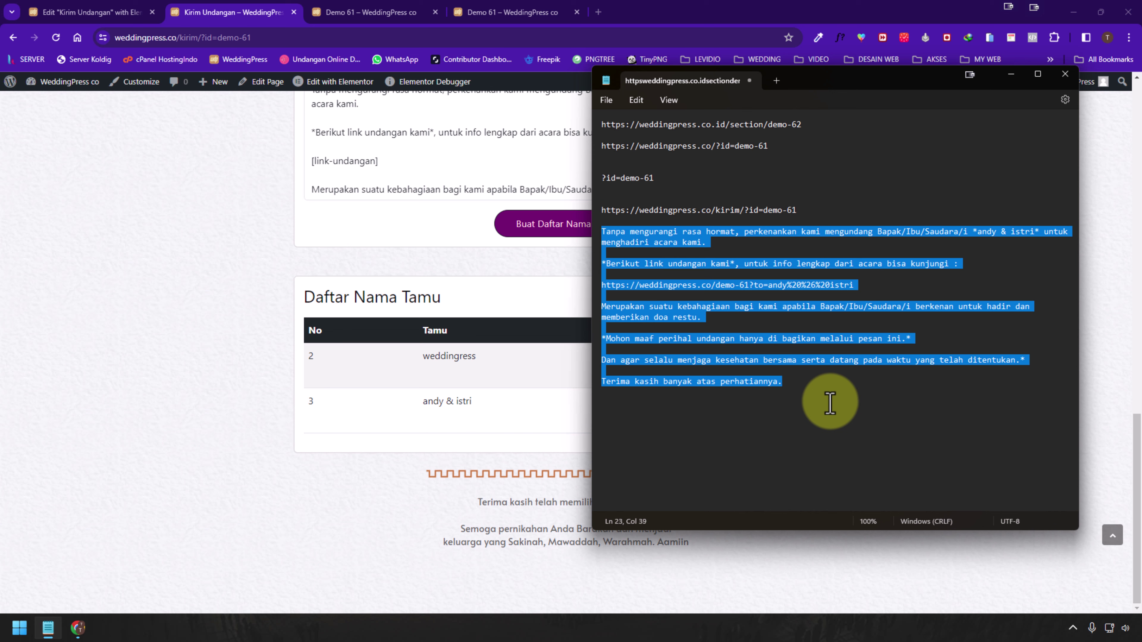
- Open the WhatsApp share page for the third guest's invitation, review its message, check the guest list and close the share page
{"action": "left_click", "coordinate": [235, 372]}
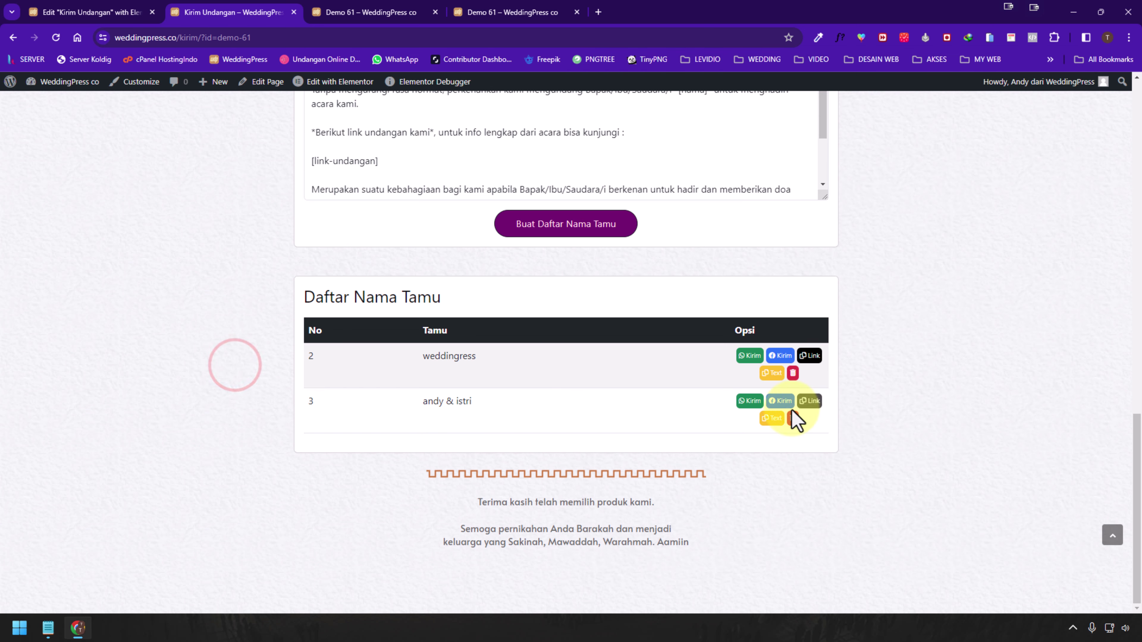
{"action": "left_click", "coordinate": [758, 405]}
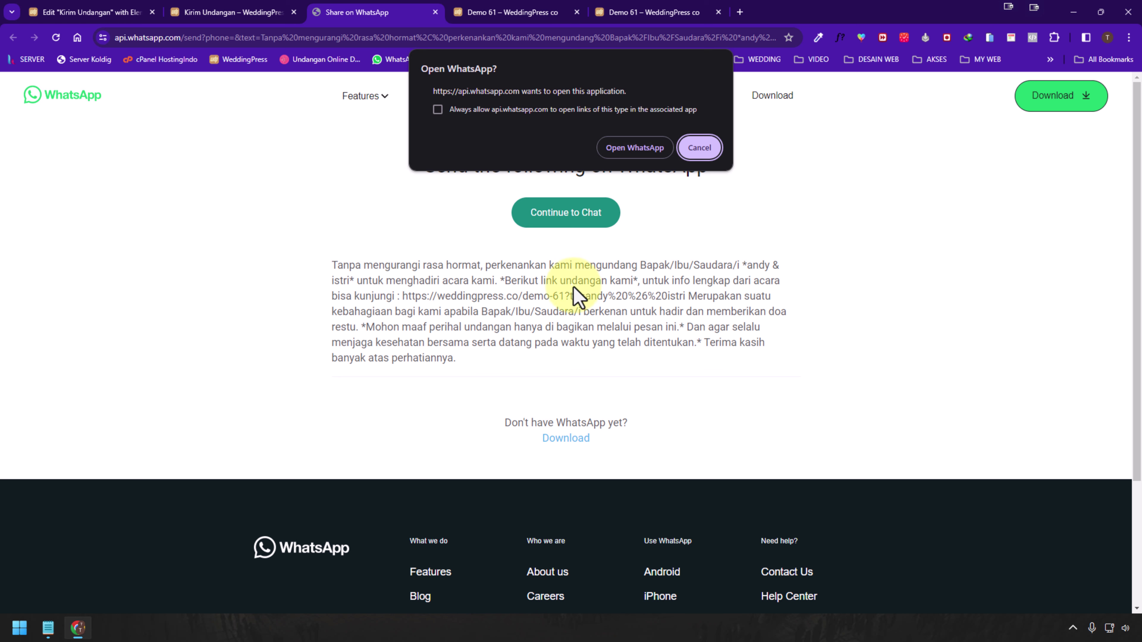
{"action": "left_click", "coordinate": [333, 264]}
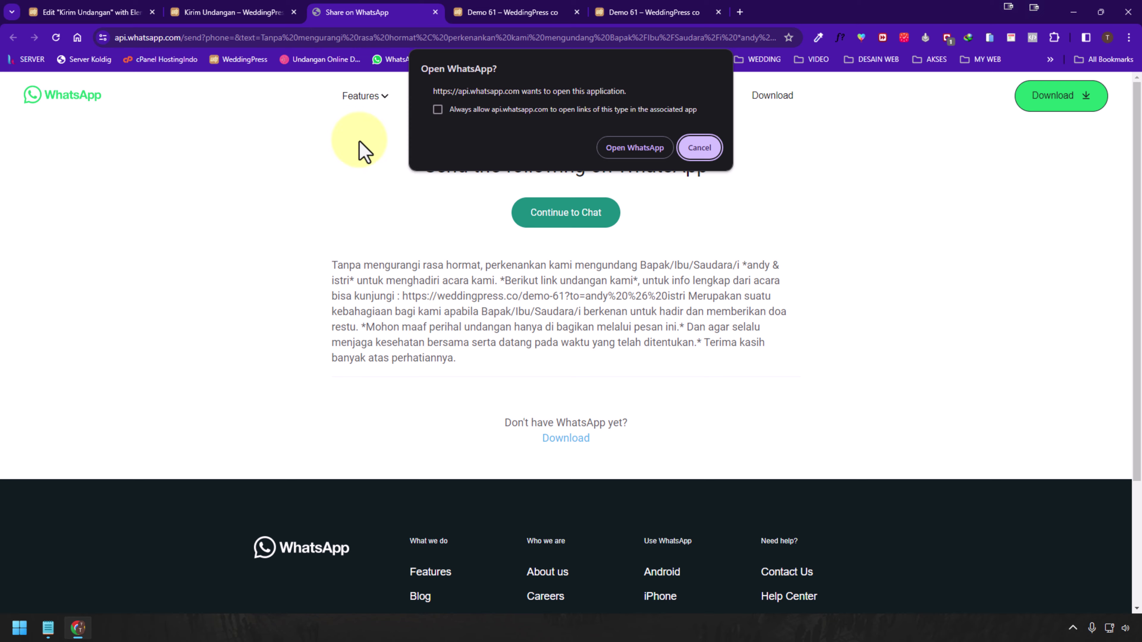
{"action": "left_click", "coordinate": [232, 12]}
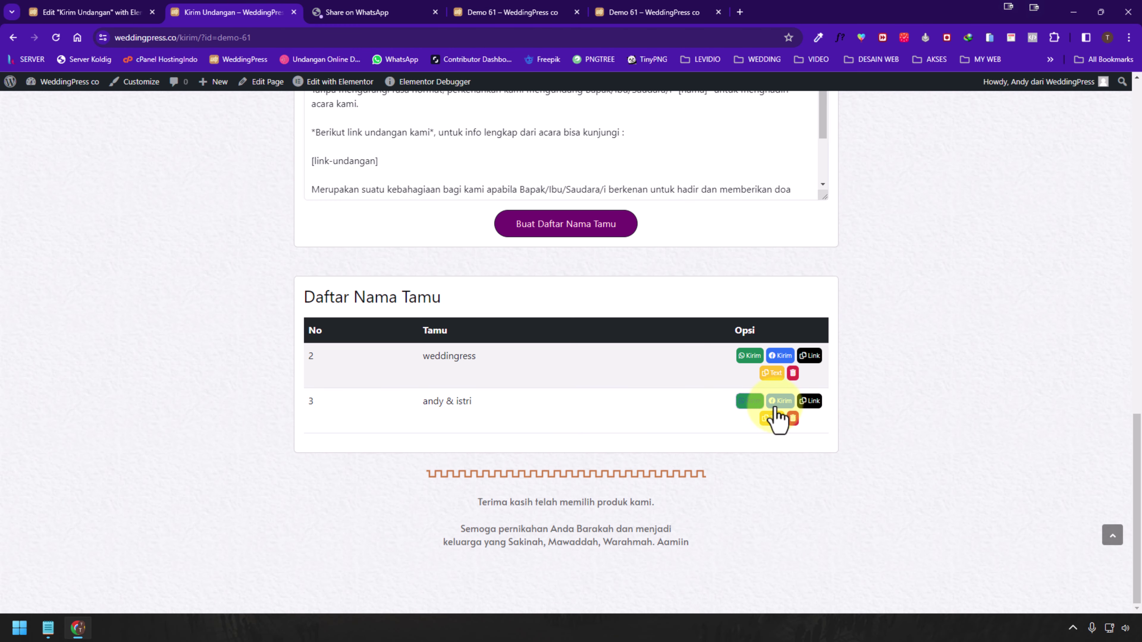
{"action": "left_click", "coordinate": [880, 445]}
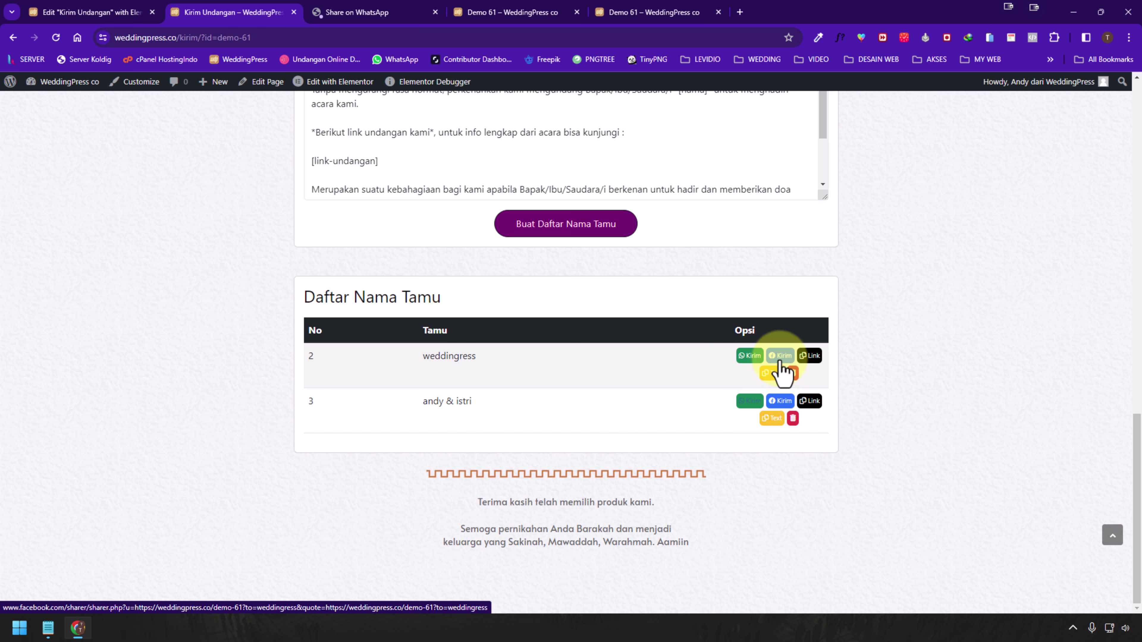
{"action": "left_click", "coordinate": [389, 7]}
{"action": "left_click", "coordinate": [435, 12]}
{"action": "left_click", "coordinate": [489, 12]}
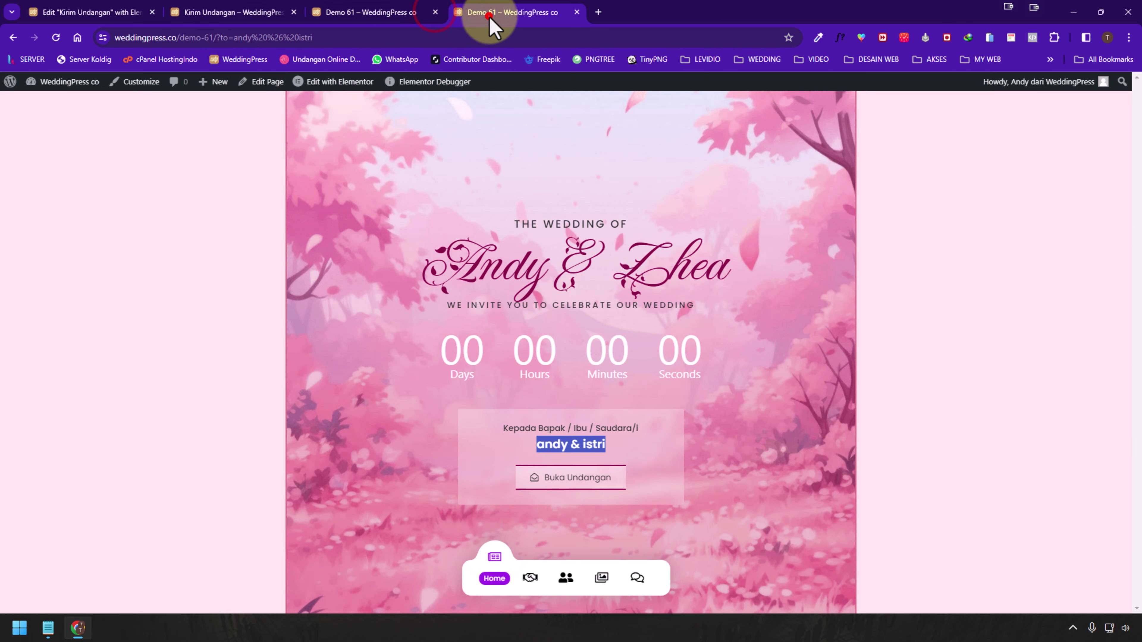
{"action": "left_click", "coordinate": [343, 37]}
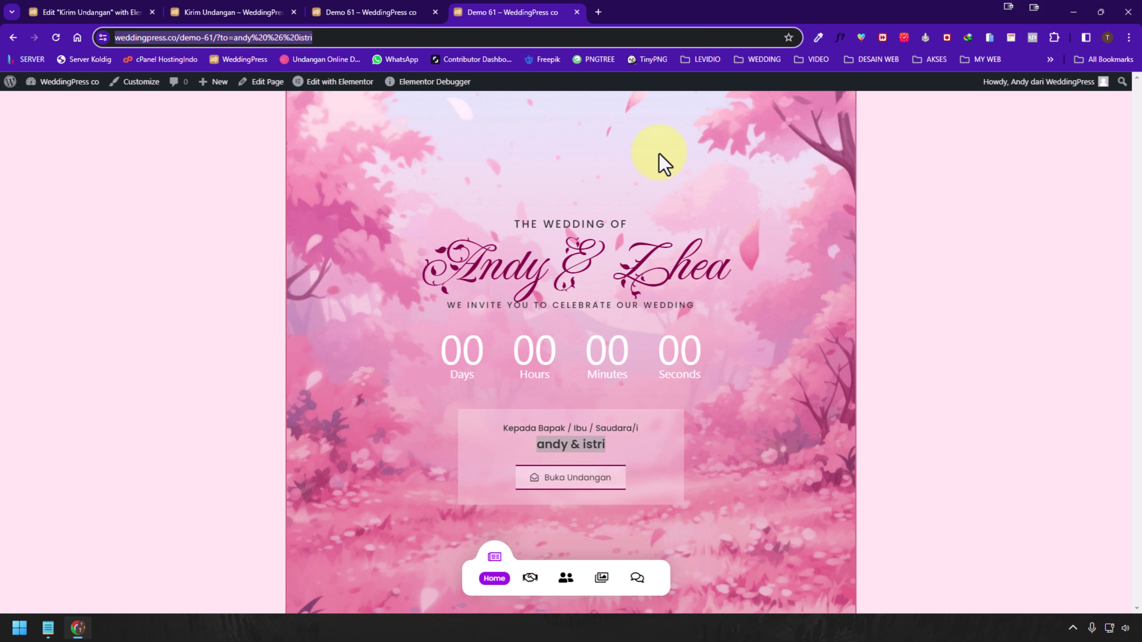
{"action": "left_click", "coordinate": [48, 627]}
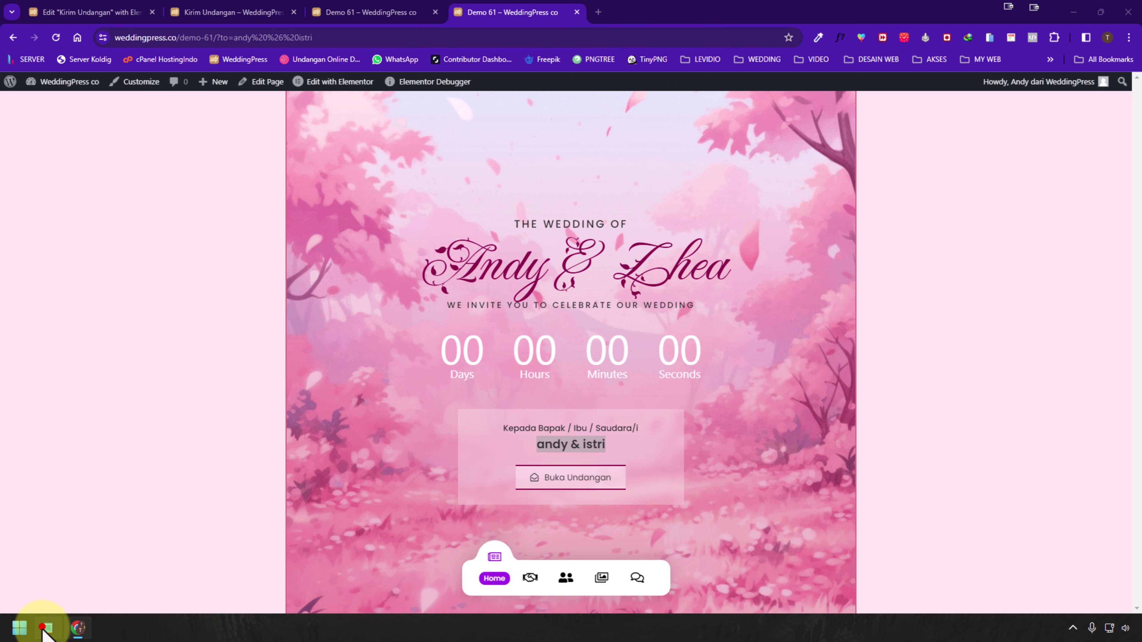
{"action": "left_click_drag", "start_coordinate": [841, 124], "coordinate": [607, 124]}
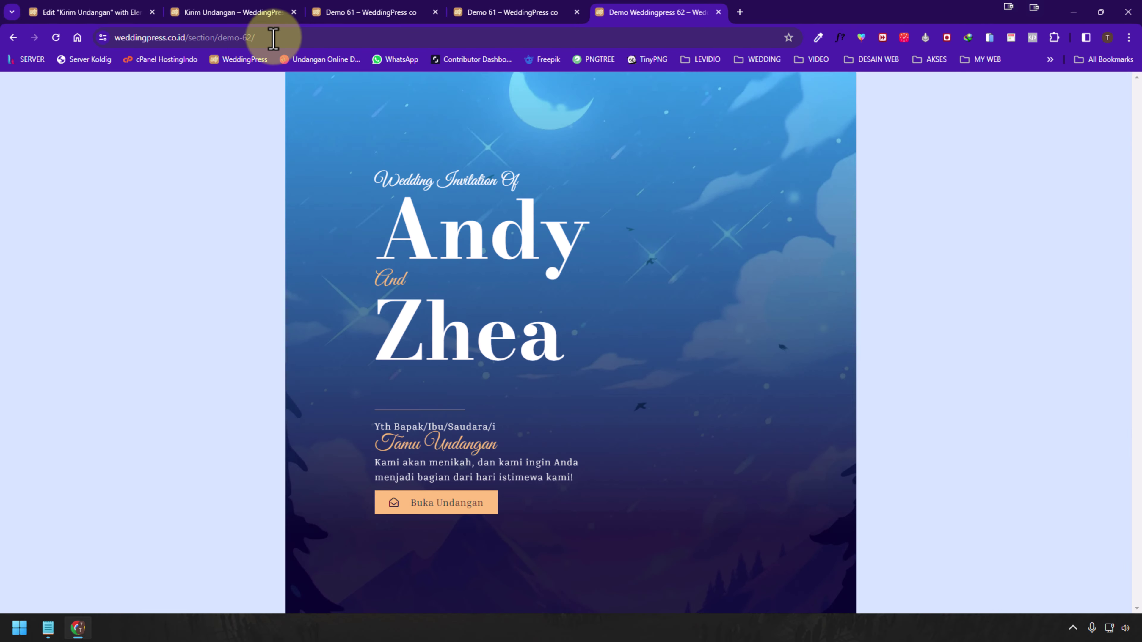
{"action": "left_click_drag", "start_coordinate": [272, 36], "coordinate": [113, 35]}
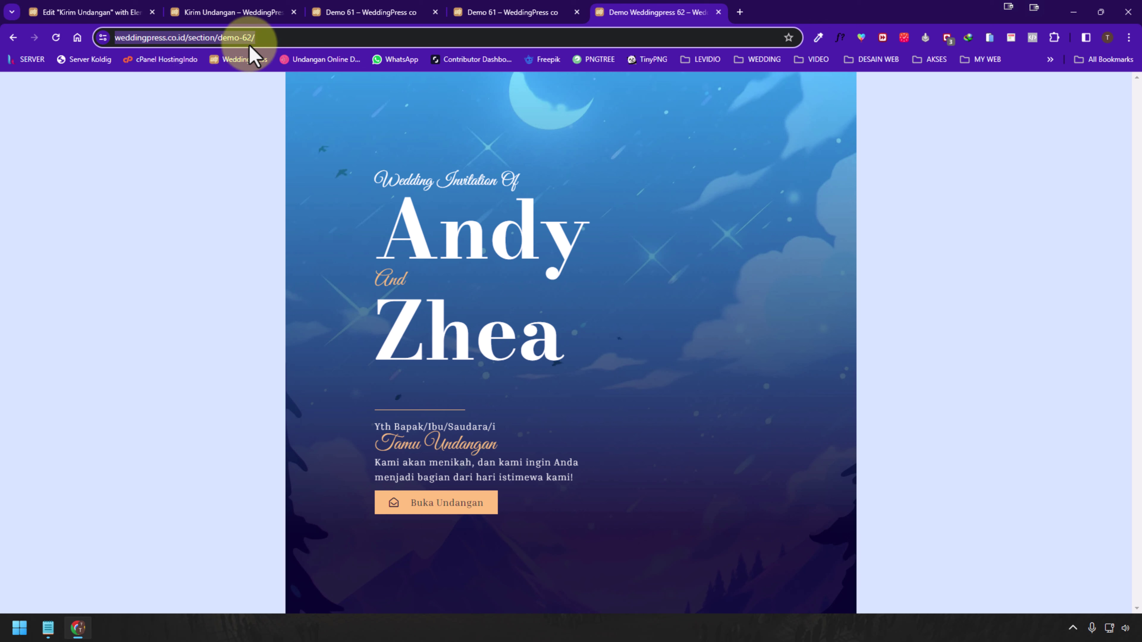
{"action": "left_click_drag", "start_coordinate": [303, 37], "coordinate": [127, 36]}
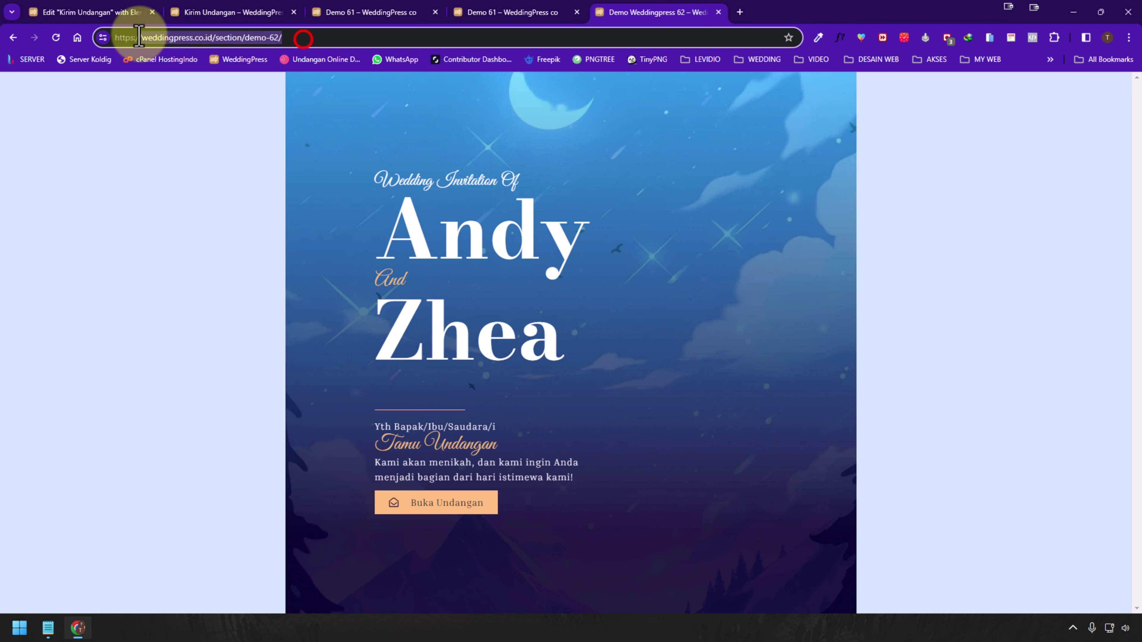
- Compare the domains of the Demo 61 and Demo 62 invitations and review the instructions on the Kirim Undangan page
{"action": "left_click", "coordinate": [490, 12]}
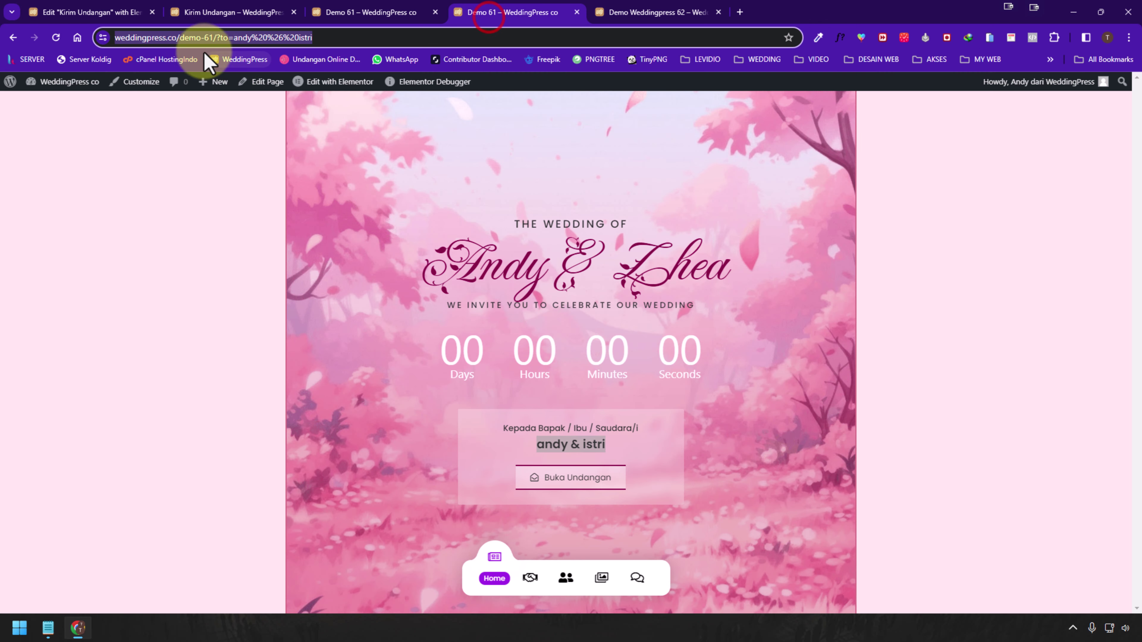
{"action": "left_click", "coordinate": [630, 12]}
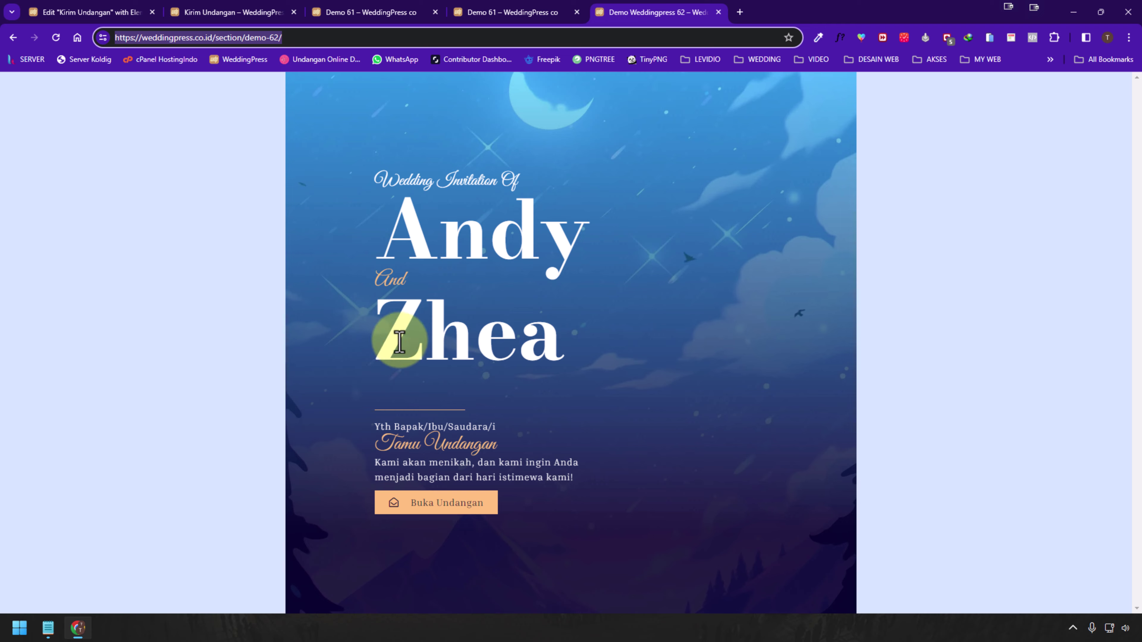
{"action": "left_click", "coordinate": [233, 13]}
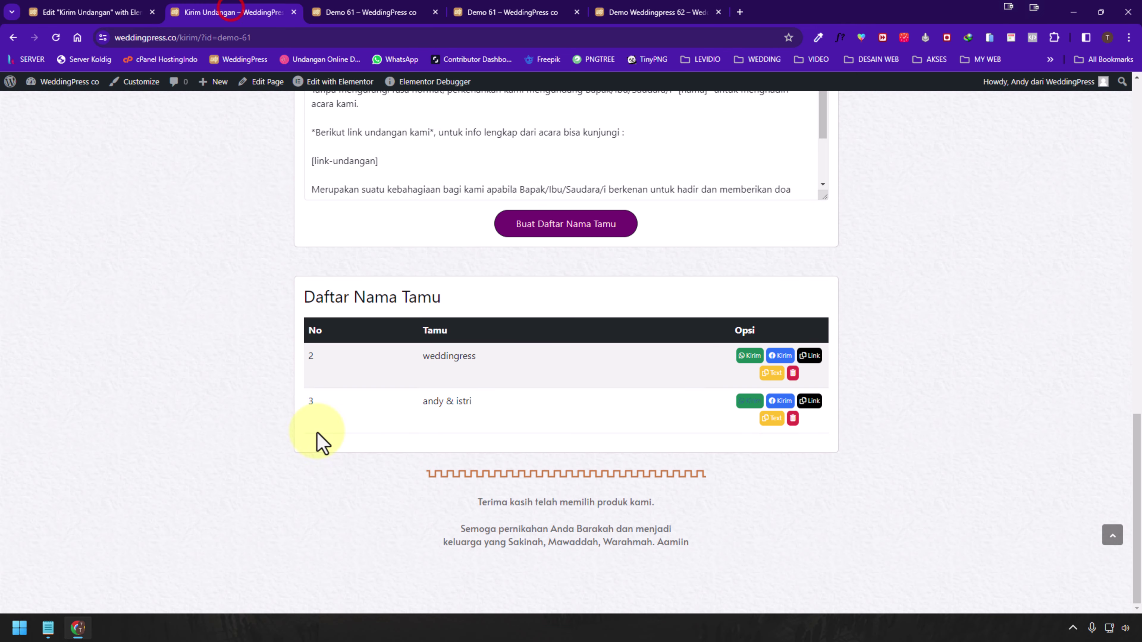
{"action": "scroll", "coordinate": [317, 405], "scroll_direction": "up", "scroll_amount": 5}
{"action": "scroll", "coordinate": [312, 348], "scroll_direction": "up", "scroll_amount": 8}
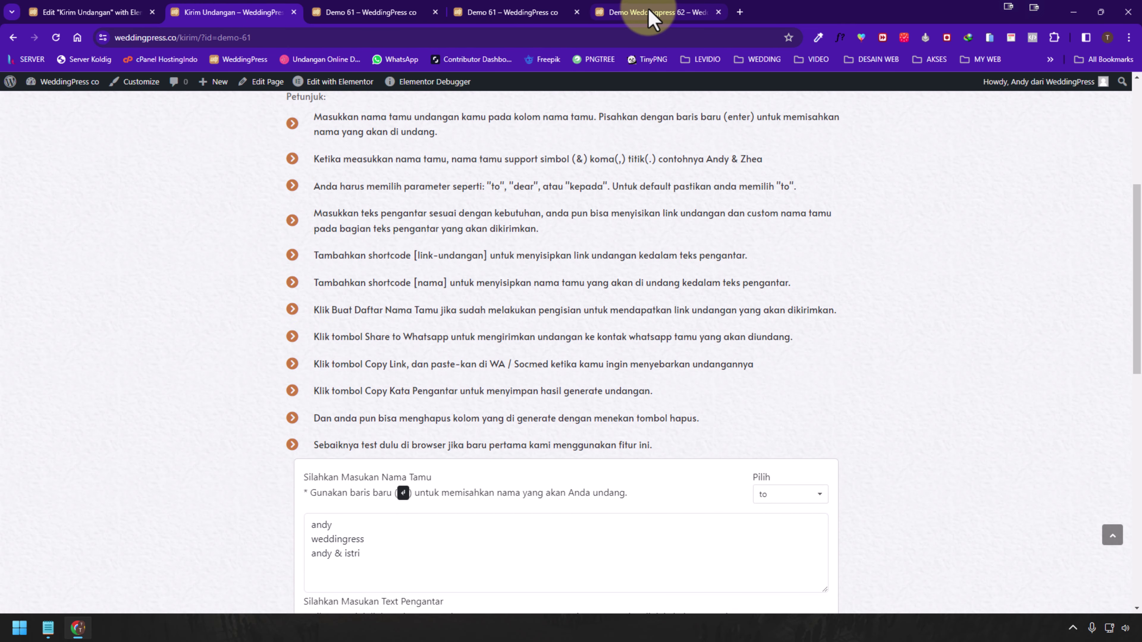
{"action": "left_click", "coordinate": [646, 12]}
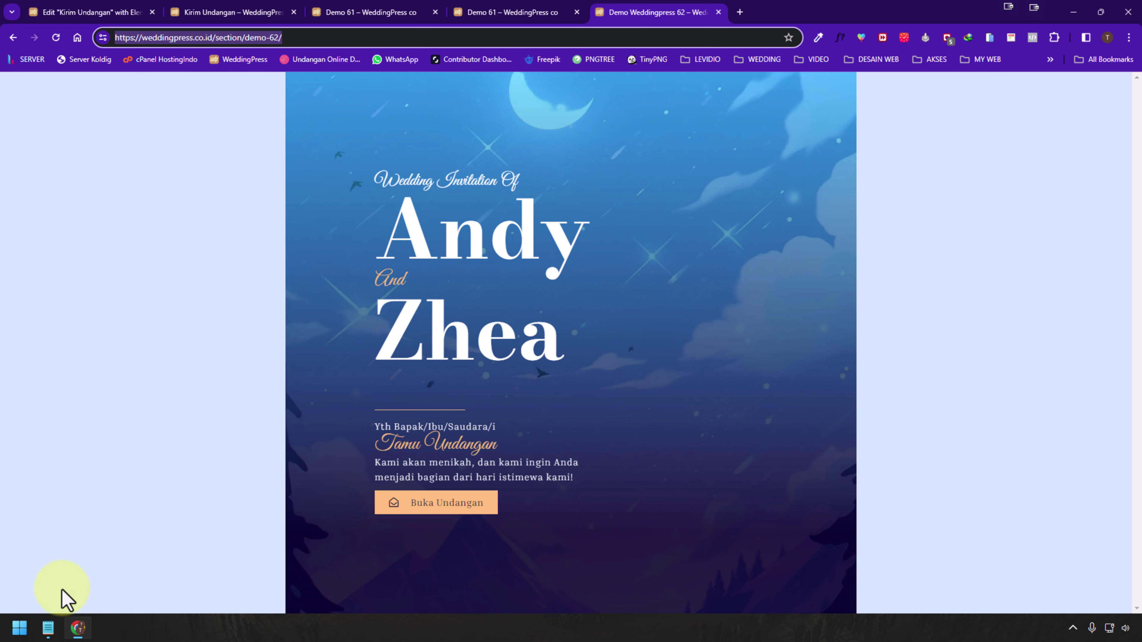
- Delete the pasted greeting text from the Notepad notes
{"action": "left_click", "coordinate": [46, 632]}
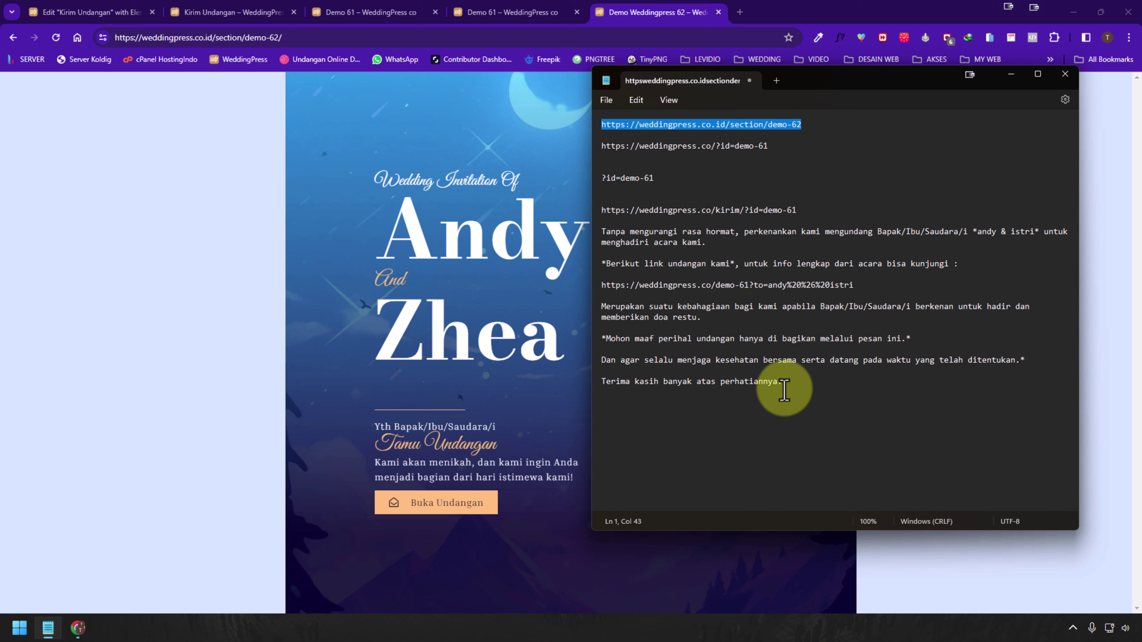
{"action": "left_click_drag", "start_coordinate": [801, 382], "coordinate": [604, 227]}
{"action": "key", "text": "BackSpace"}
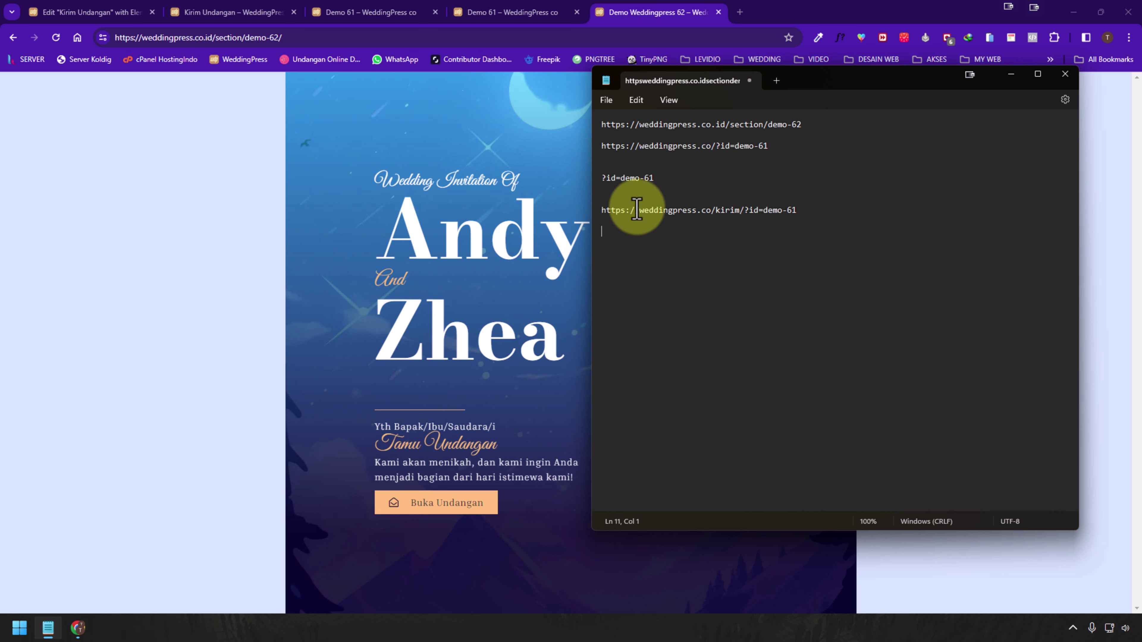
{"action": "left_click_drag", "start_coordinate": [616, 179], "coordinate": [601, 178]}
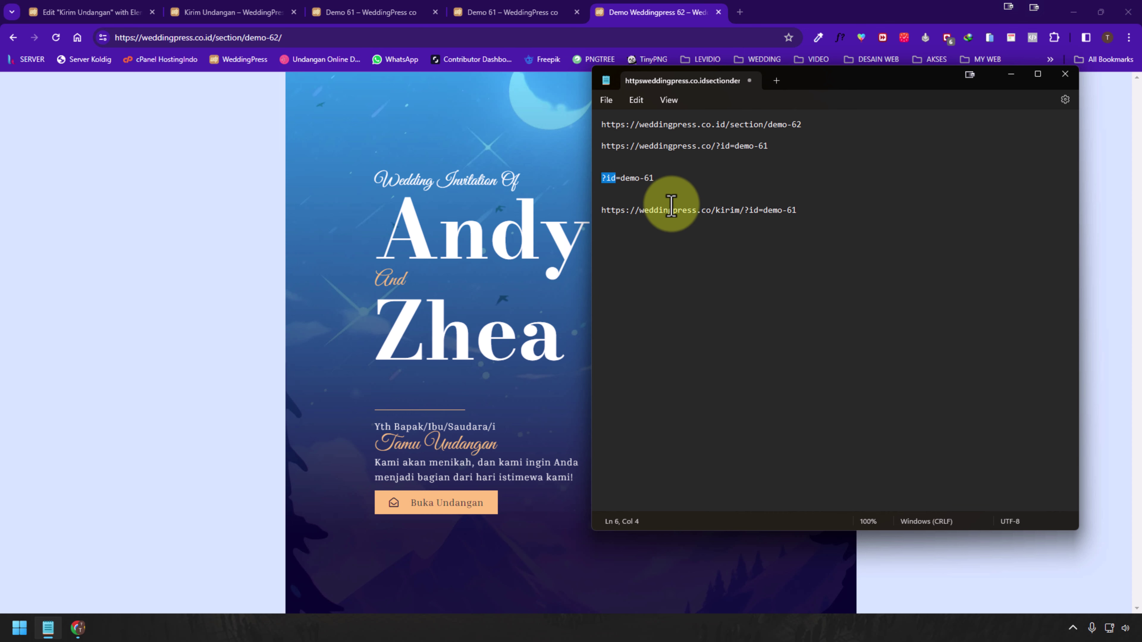
{"action": "left_click", "coordinate": [673, 183]}
{"action": "key", "text": "Return"}
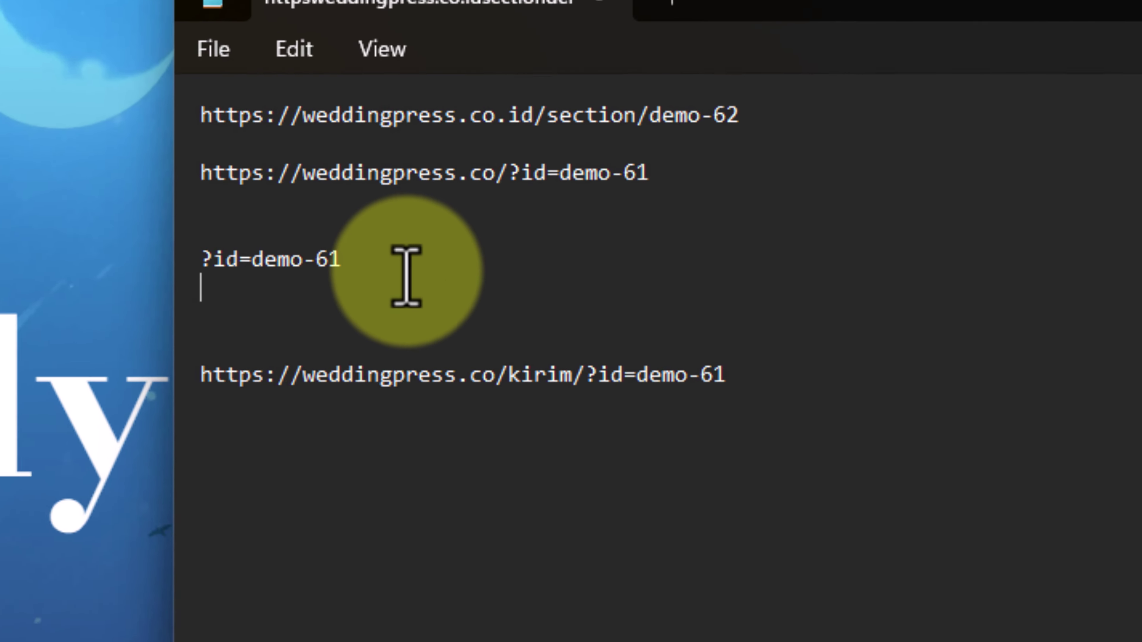
{"action": "type", "text": "?link="}
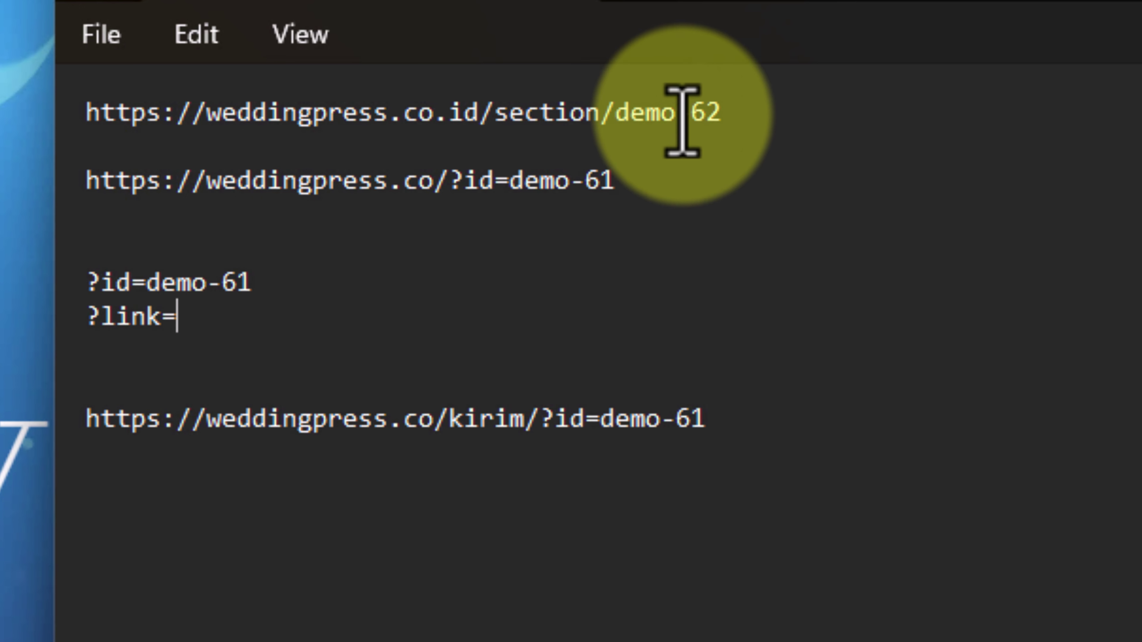
{"action": "left_click_drag", "start_coordinate": [741, 112], "coordinate": [89, 115]}
{"action": "key", "text": "ctrl+c"}
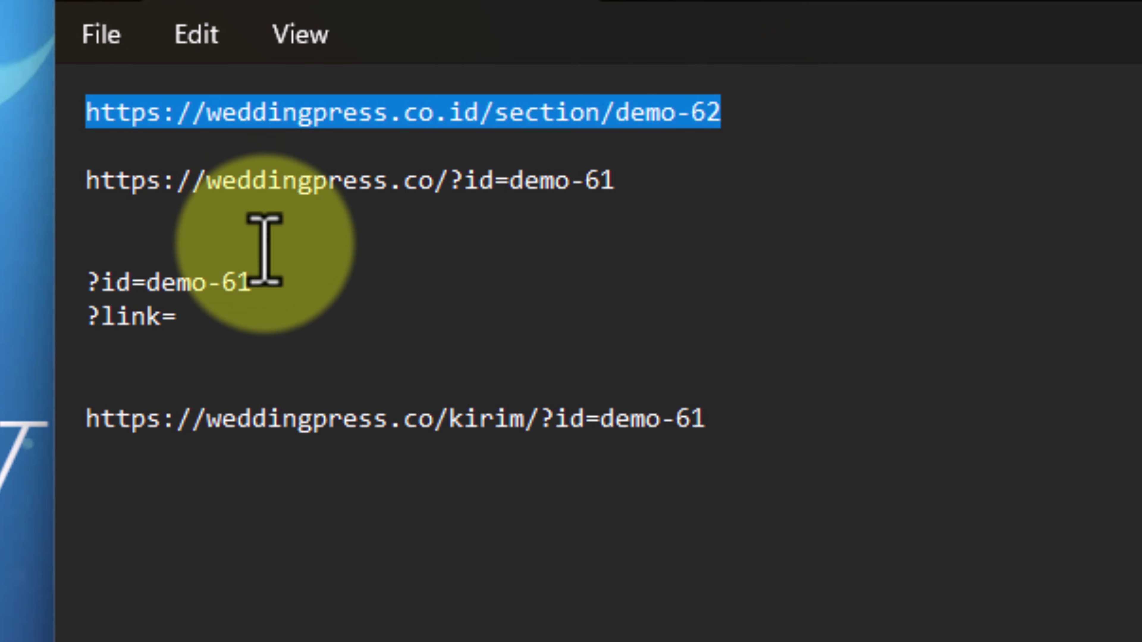
{"action": "left_click", "coordinate": [256, 313]}
{"action": "key", "text": "ctrl+v"}
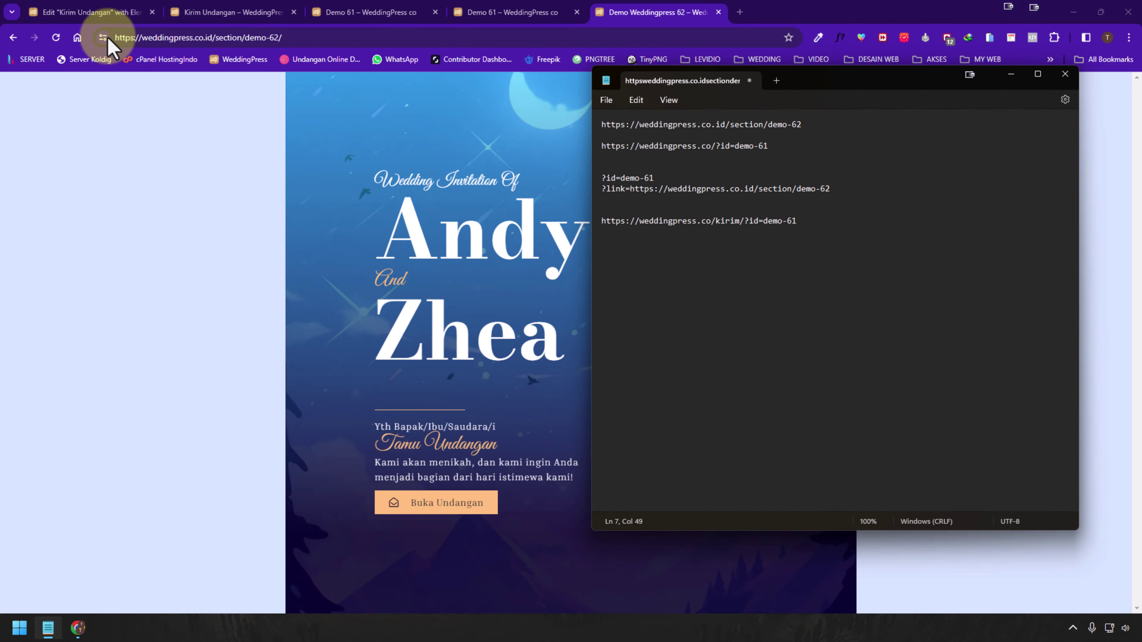
- Examine the Kirim Kit widget's General notes in Elementor on the id slug, link= and trailing "/", and return to the Kirim Undangan page
{"action": "left_click", "coordinate": [89, 11]}
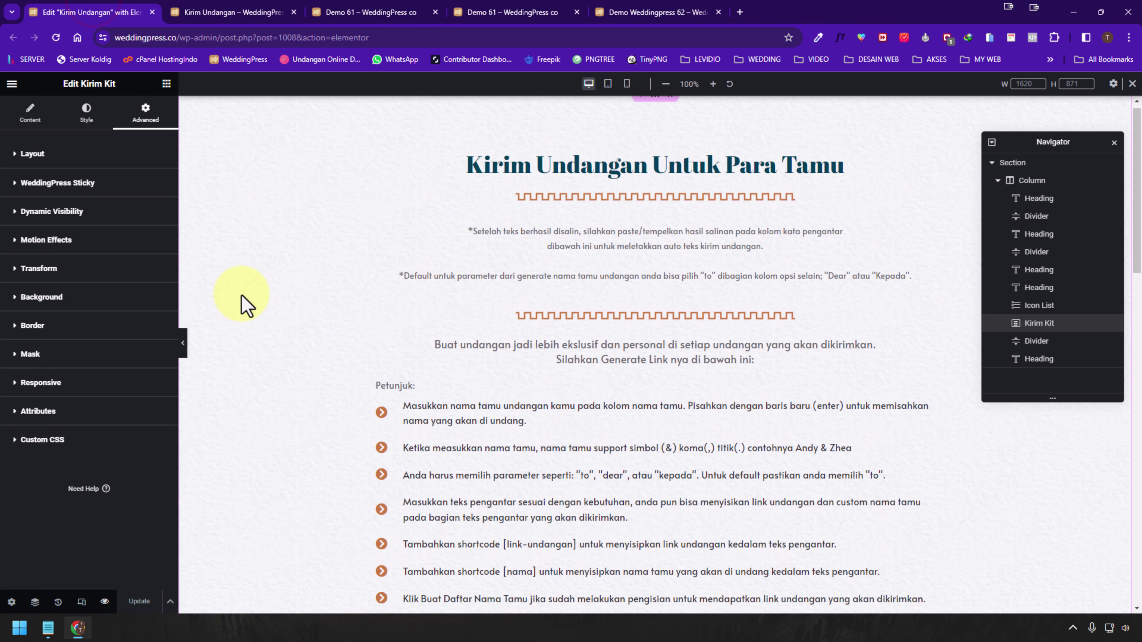
{"action": "scroll", "coordinate": [403, 354], "scroll_direction": "down", "scroll_amount": 2}
{"action": "scroll", "coordinate": [396, 352], "scroll_direction": "down", "scroll_amount": 10}
{"action": "left_click", "coordinate": [420, 209]}
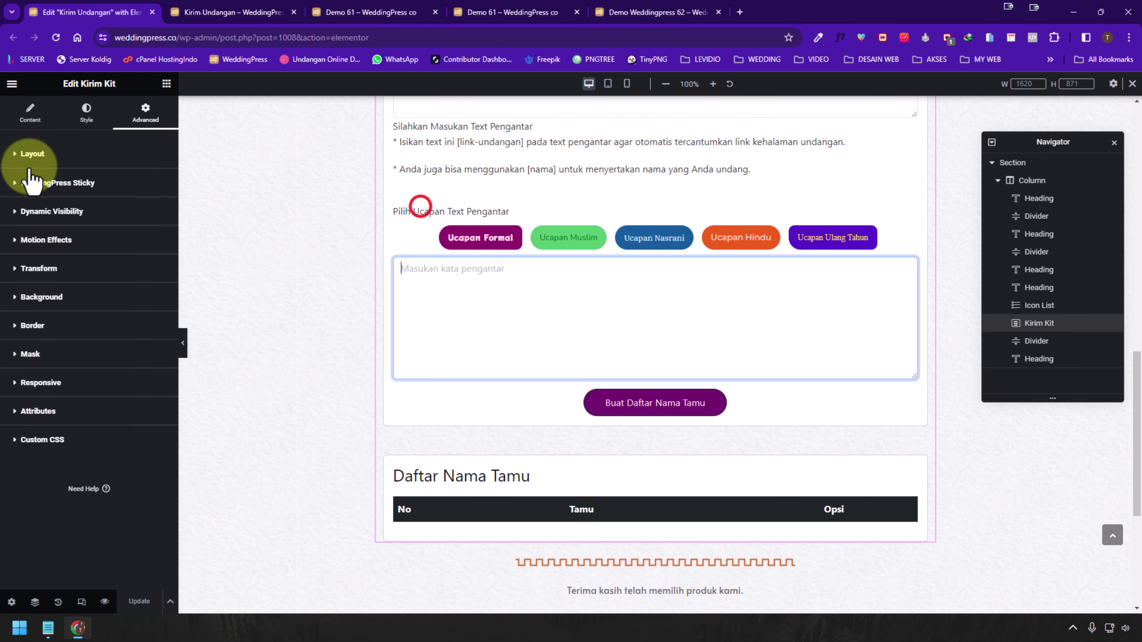
{"action": "left_click", "coordinate": [30, 116]}
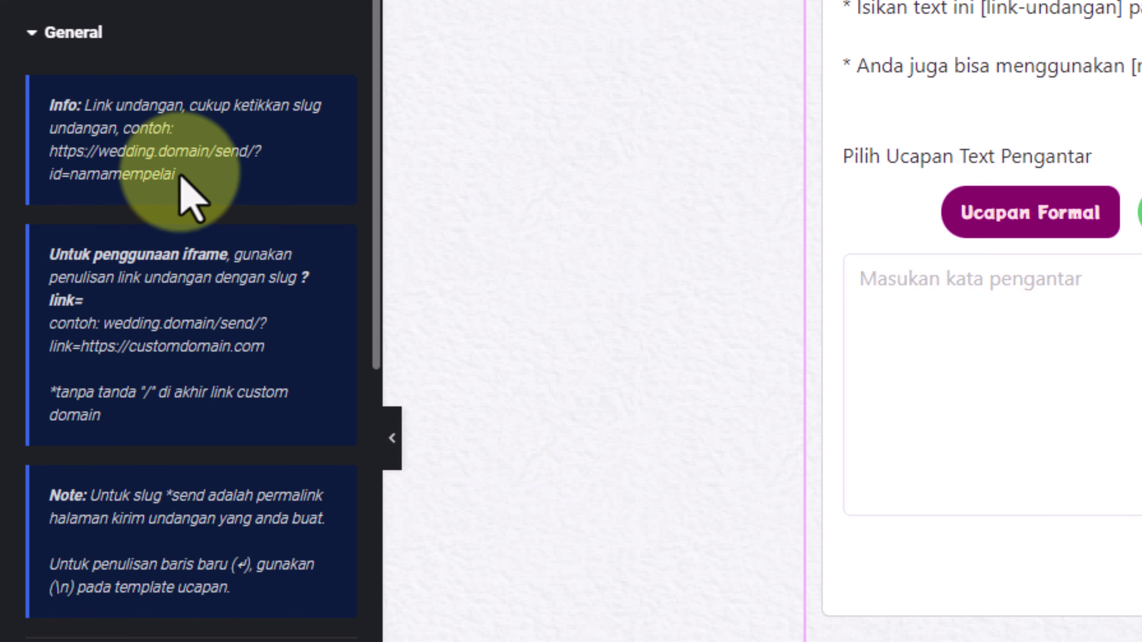
{"action": "left_click_drag", "start_coordinate": [176, 174], "coordinate": [68, 175]}
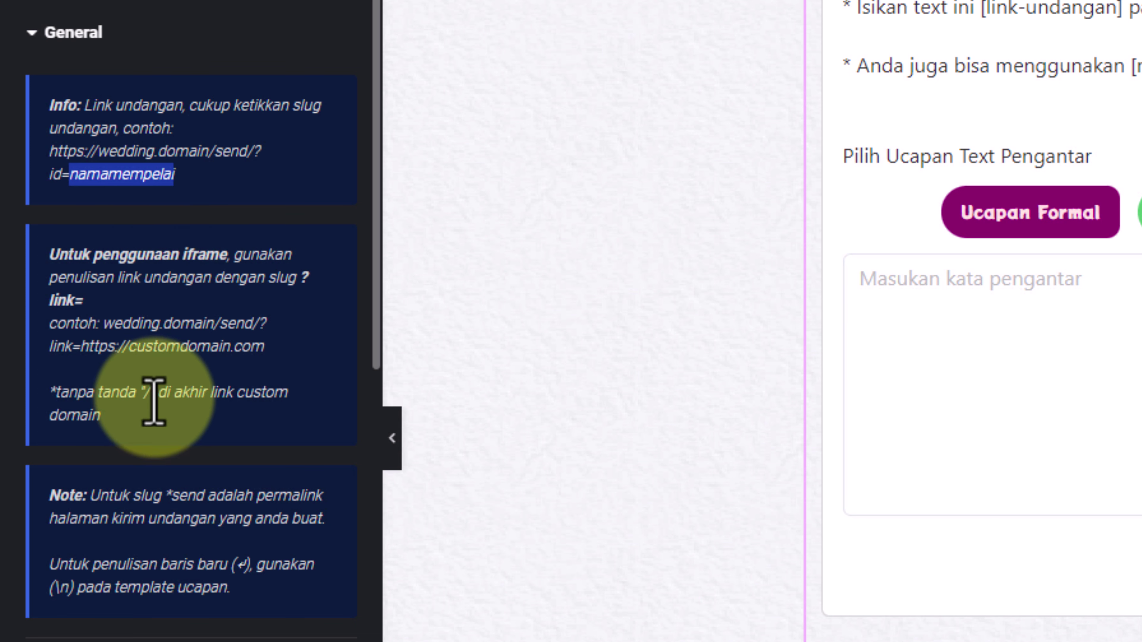
{"action": "left_click_drag", "start_coordinate": [80, 347], "coordinate": [50, 345]}
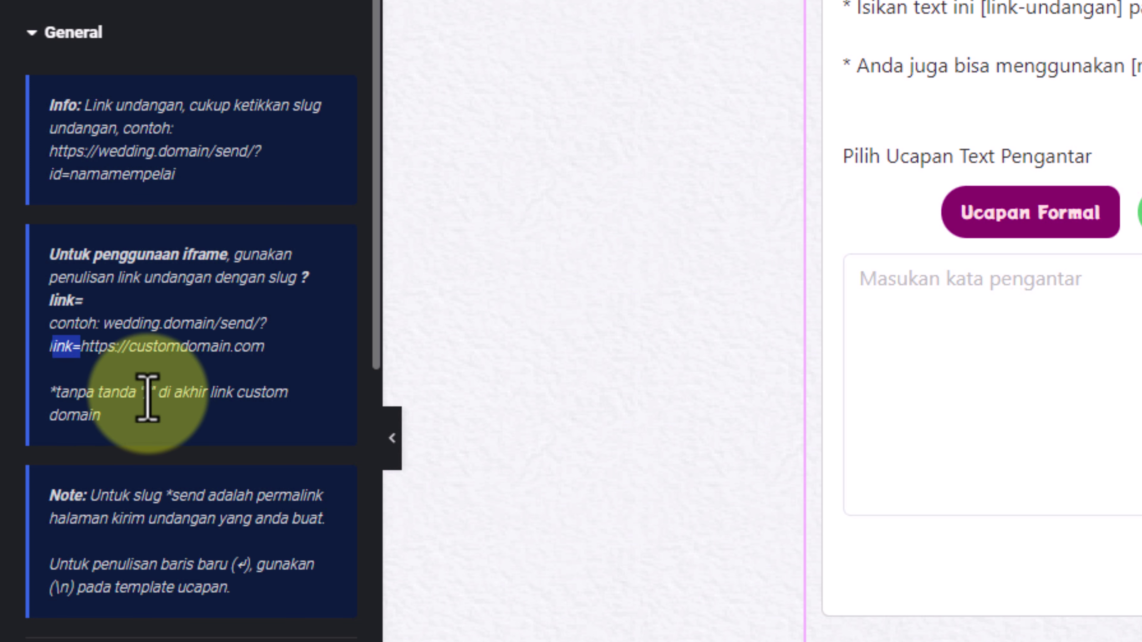
{"action": "left_click_drag", "start_coordinate": [139, 394], "coordinate": [158, 395]}
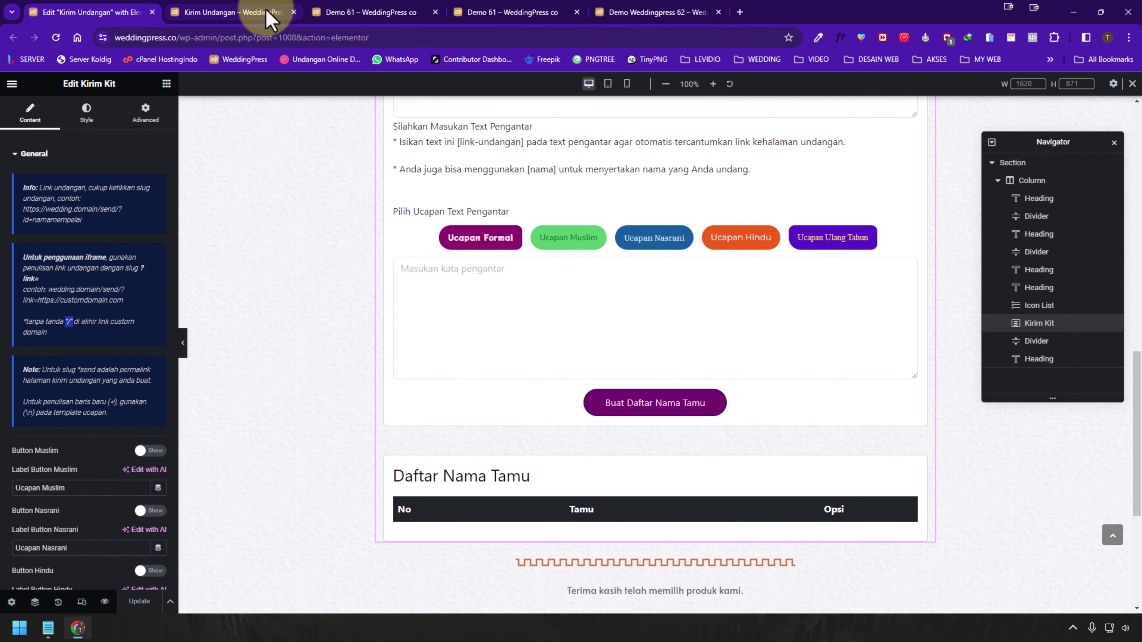
{"action": "left_click", "coordinate": [268, 12]}
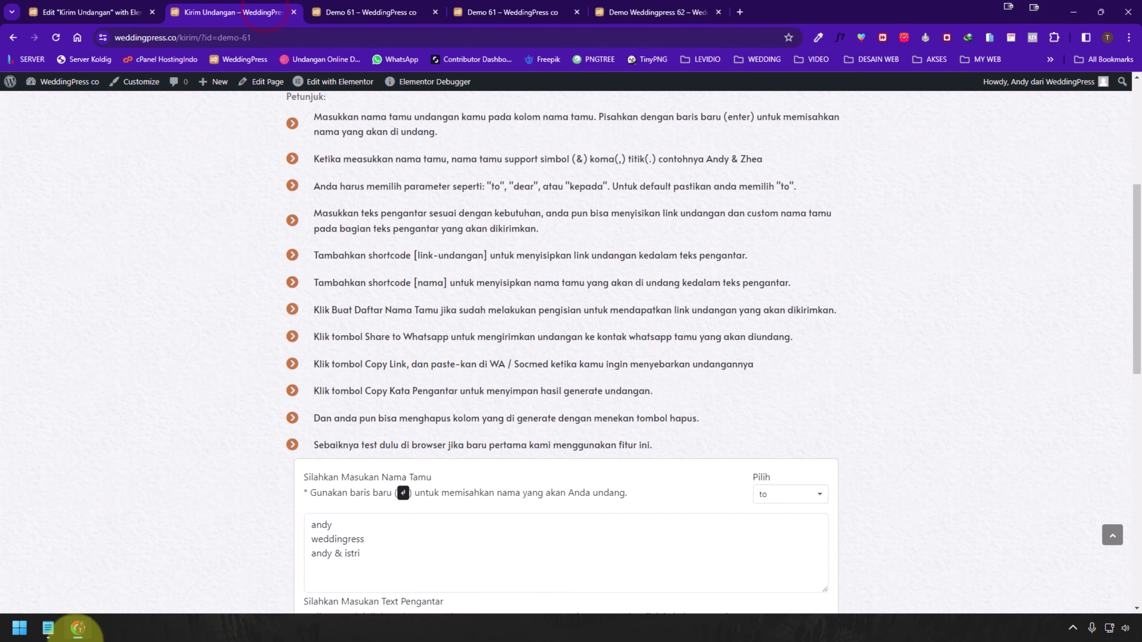
{"action": "left_click", "coordinate": [47, 627]}
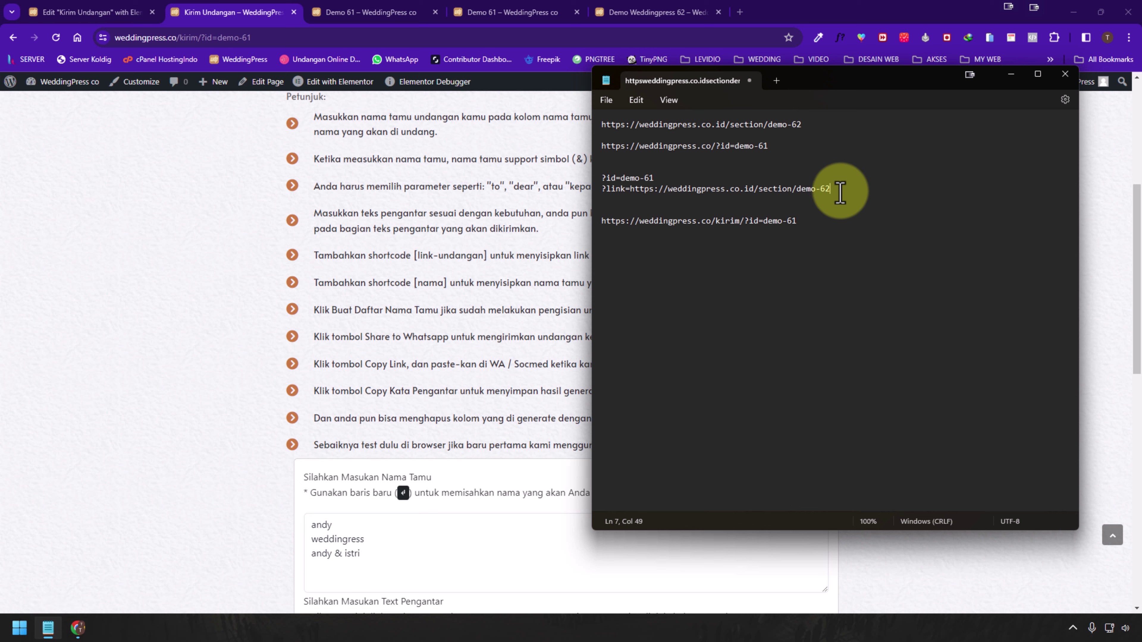
{"action": "left_click_drag", "start_coordinate": [813, 122], "coordinate": [603, 123]}
{"action": "left_click_drag", "start_coordinate": [839, 190], "coordinate": [605, 203]}
{"action": "right_click", "coordinate": [605, 203]}
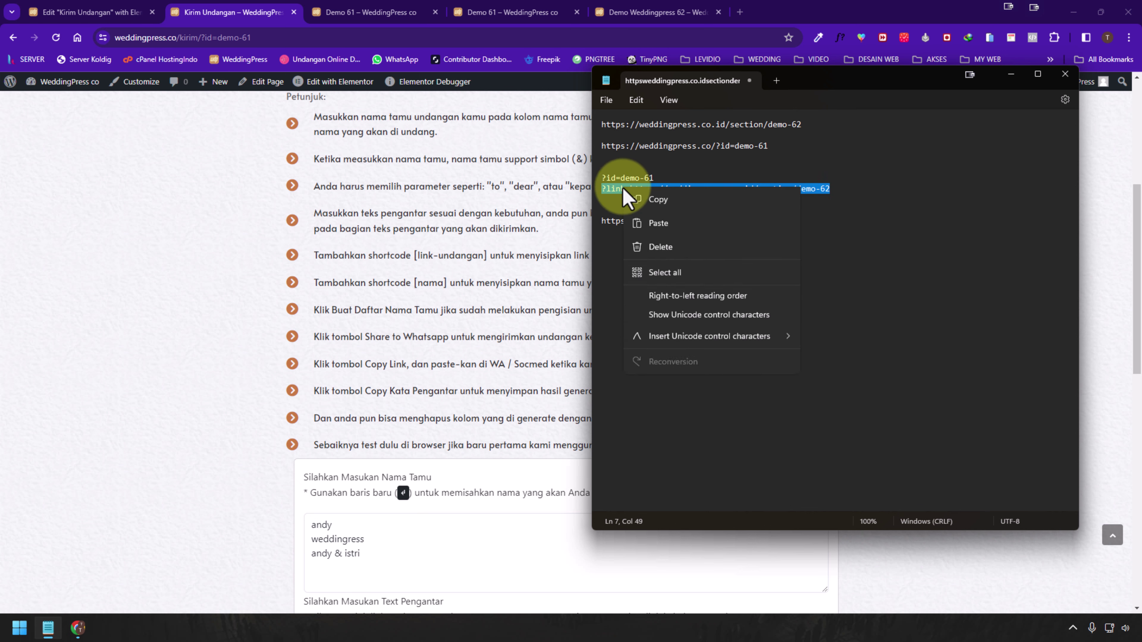
{"action": "left_click", "coordinate": [673, 252]}
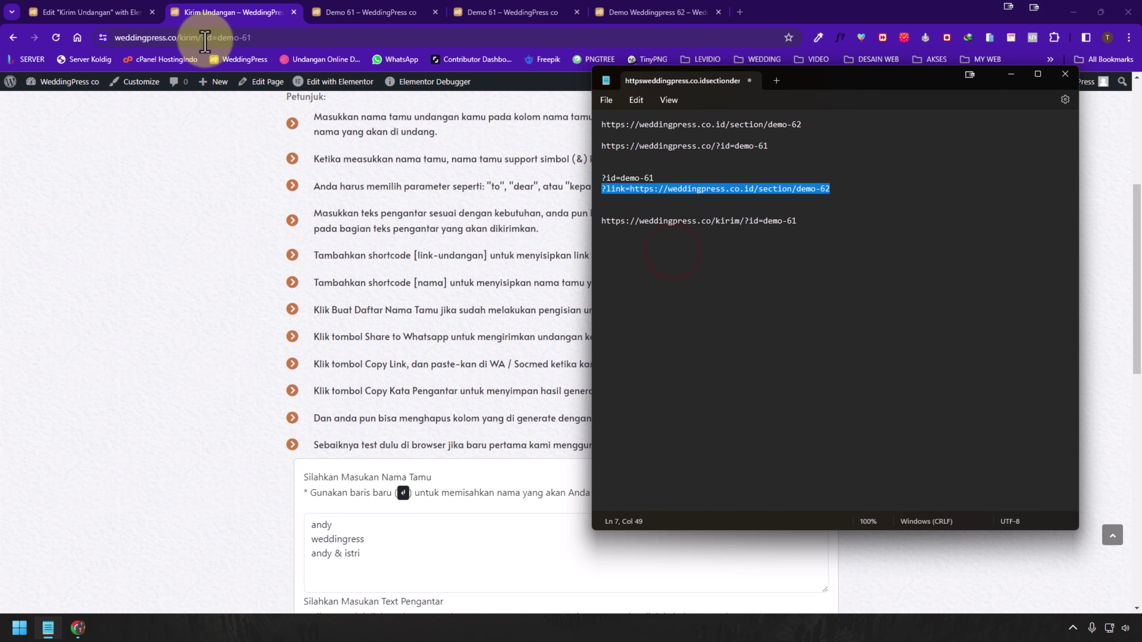
{"action": "left_click", "coordinate": [202, 41]}
{"action": "left_click_drag", "start_coordinate": [283, 37], "coordinate": [235, 38]}
{"action": "key", "text": "ctrl+v"}
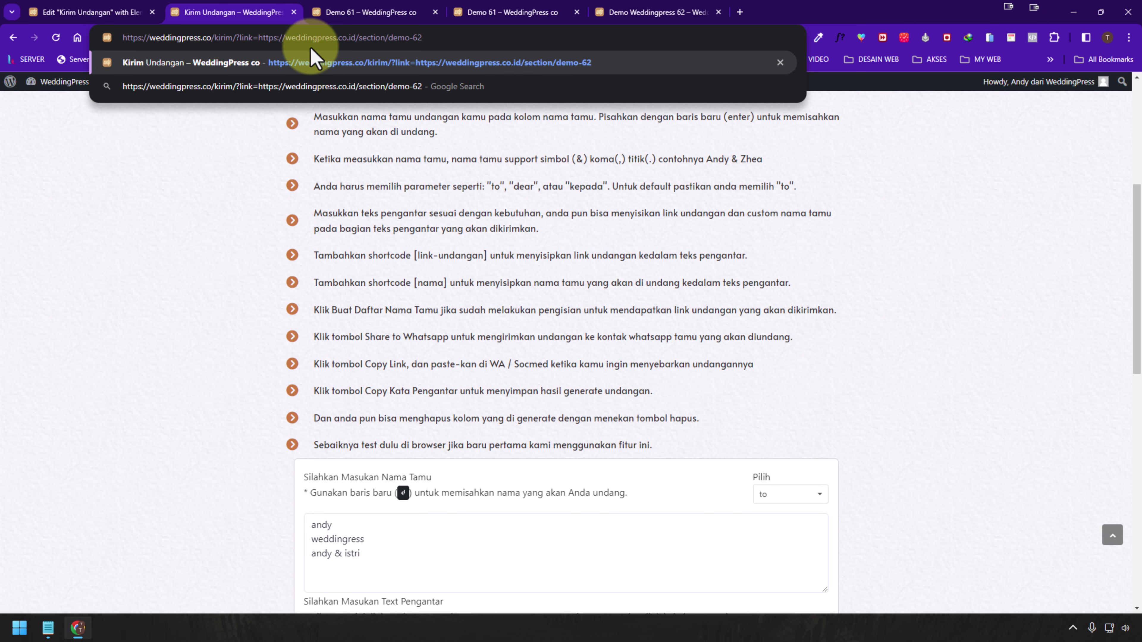
{"action": "left_click", "coordinate": [315, 62]}
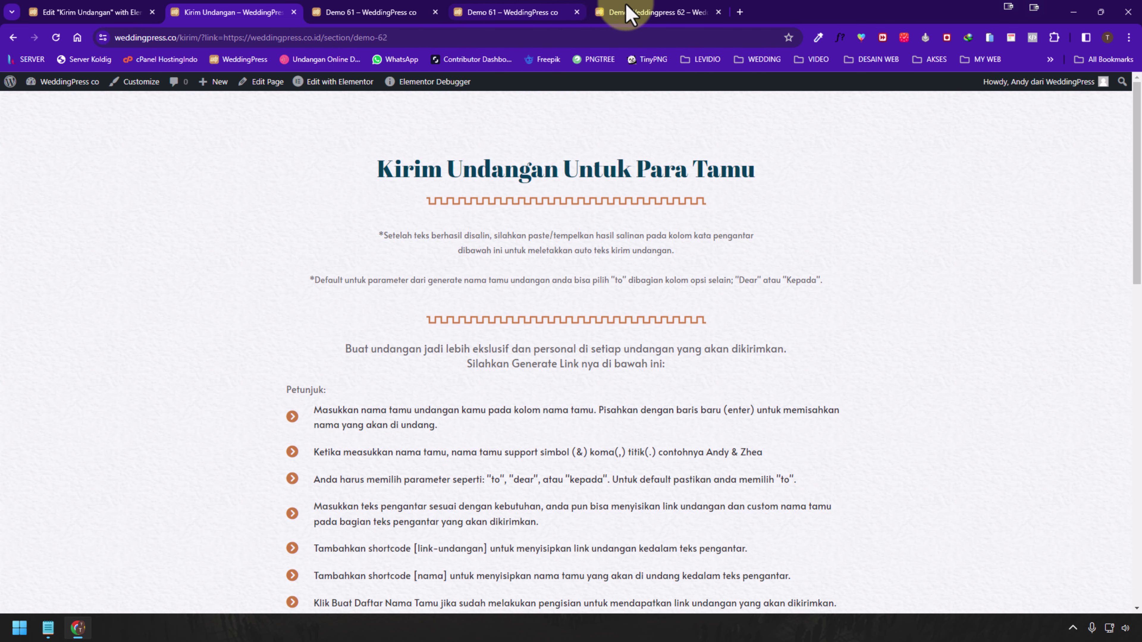
{"action": "left_click", "coordinate": [665, 12]}
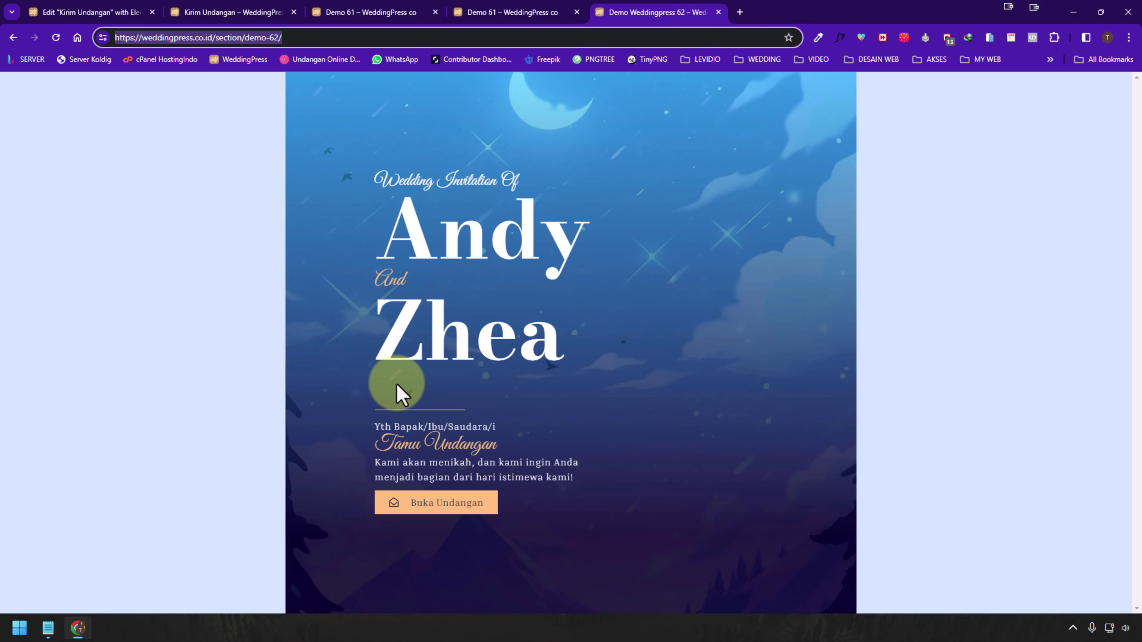
{"action": "left_click", "coordinate": [225, 13]}
- Fill the introductory text with the Ucapan Ulang Tahun greeting and generate the guest list
{"action": "scroll", "coordinate": [306, 286], "scroll_direction": "down", "scroll_amount": 15}
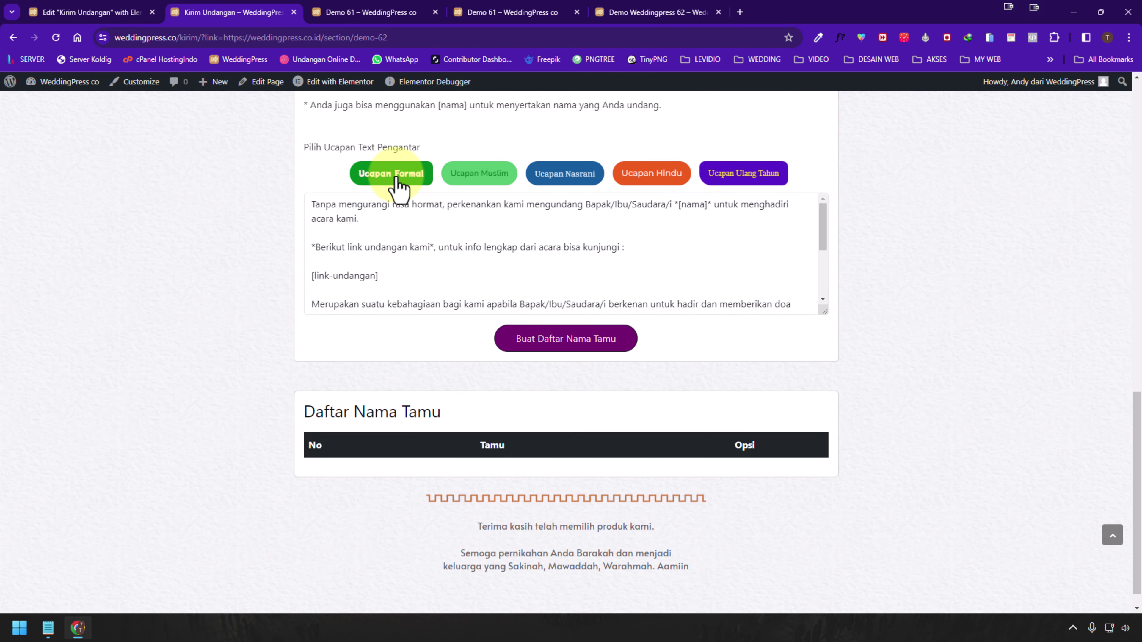
{"action": "left_click", "coordinate": [480, 176]}
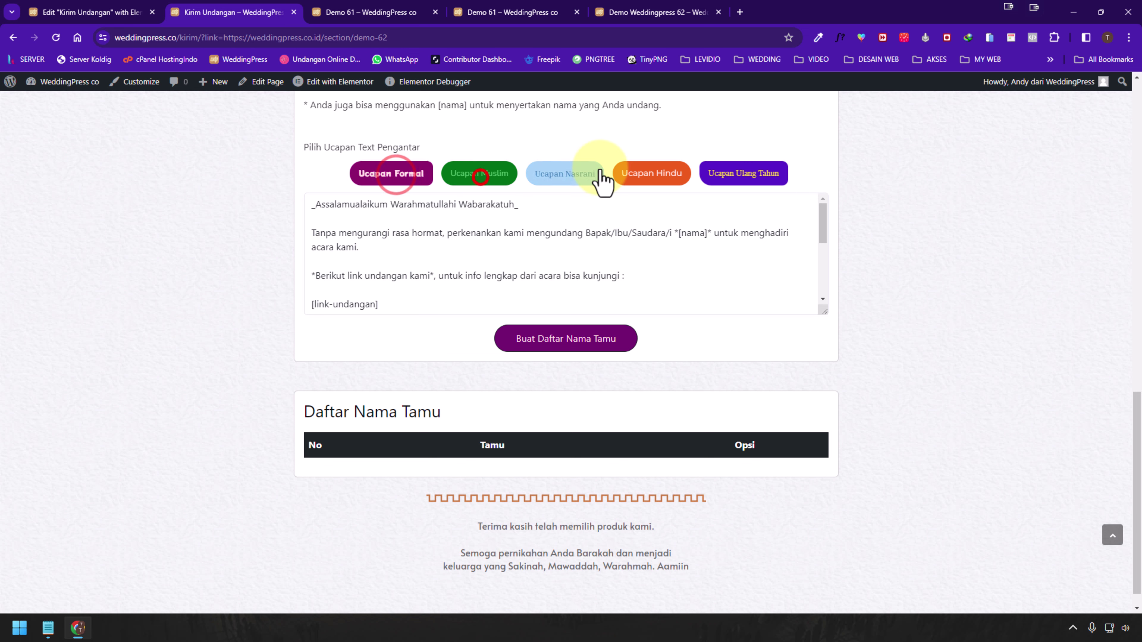
{"action": "left_click", "coordinate": [760, 175]}
{"action": "left_click", "coordinate": [542, 340]}
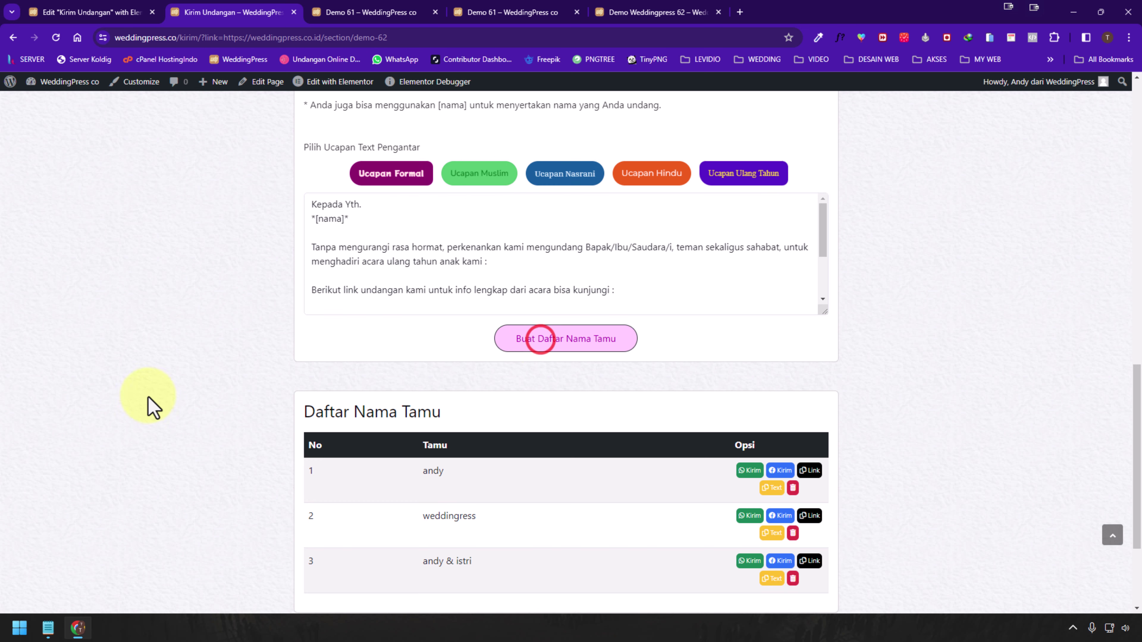
- Copy the third guest's invitation link from Daftar Nama Tamu and open it in a new browser tab
{"action": "scroll", "coordinate": [518, 510], "scroll_direction": "down", "scroll_amount": 1}
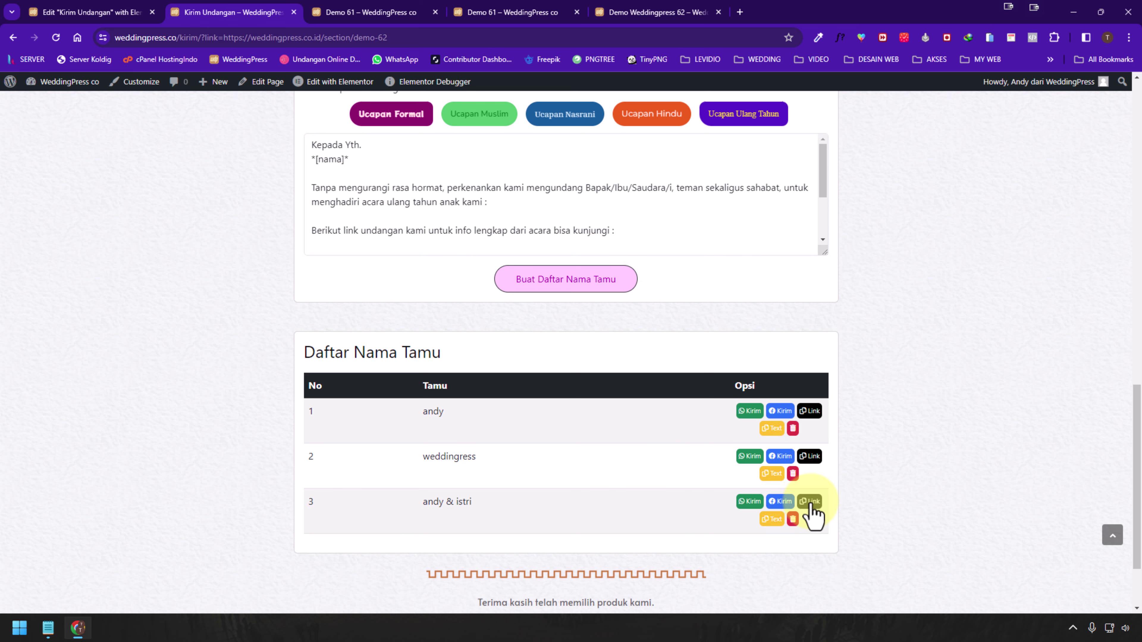
{"action": "left_click", "coordinate": [810, 504]}
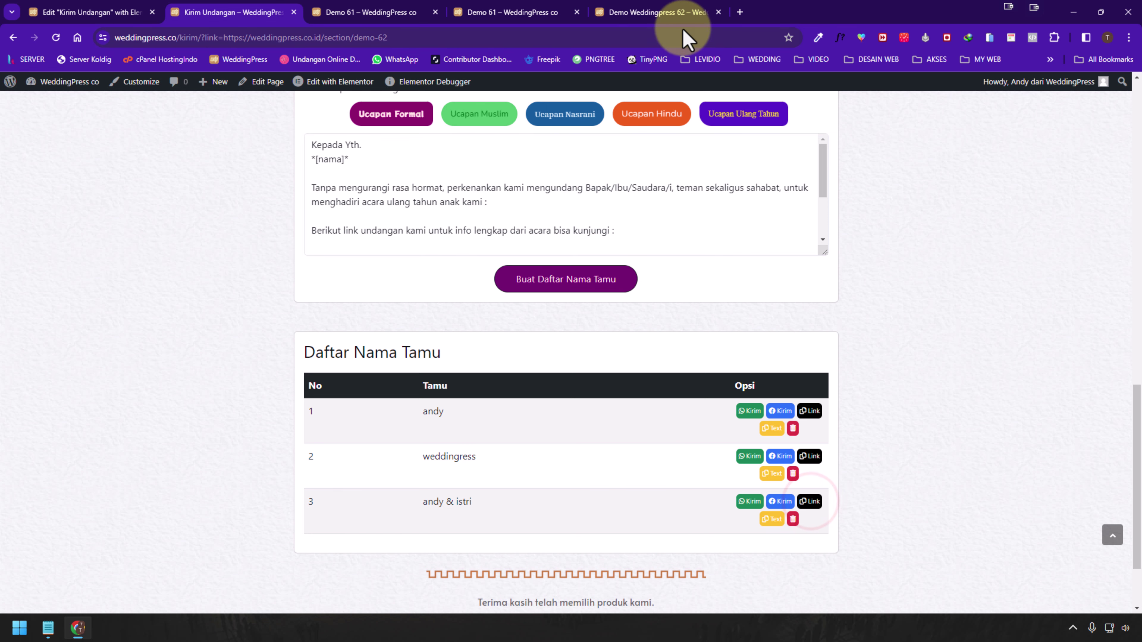
{"action": "left_click", "coordinate": [739, 13]}
{"action": "right_click", "coordinate": [592, 36]}
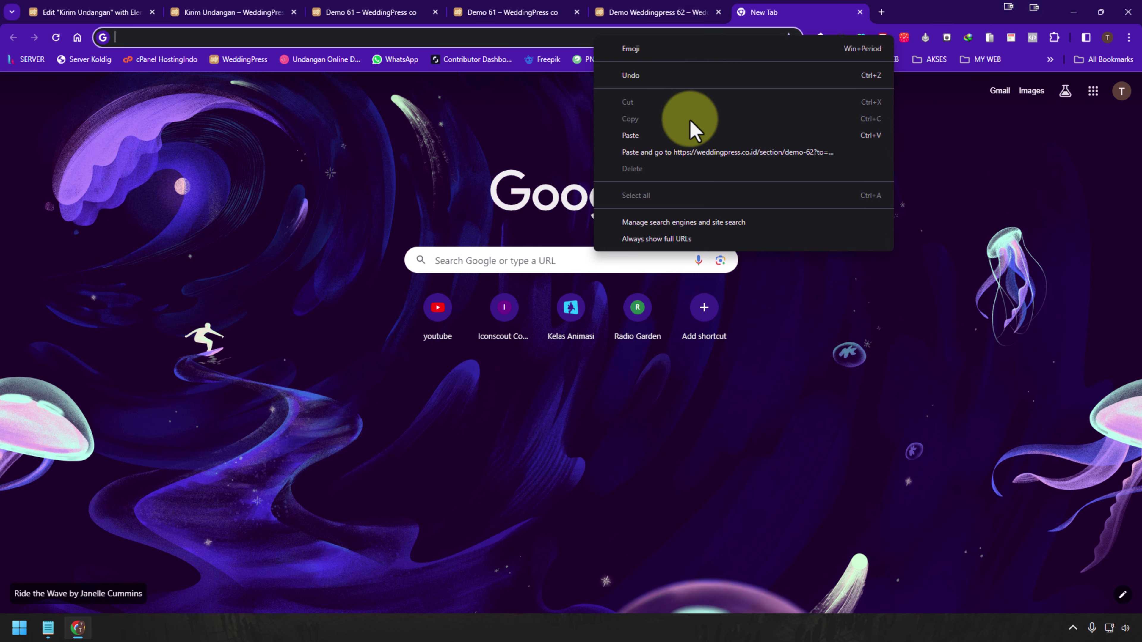
{"action": "left_click", "coordinate": [705, 153]}
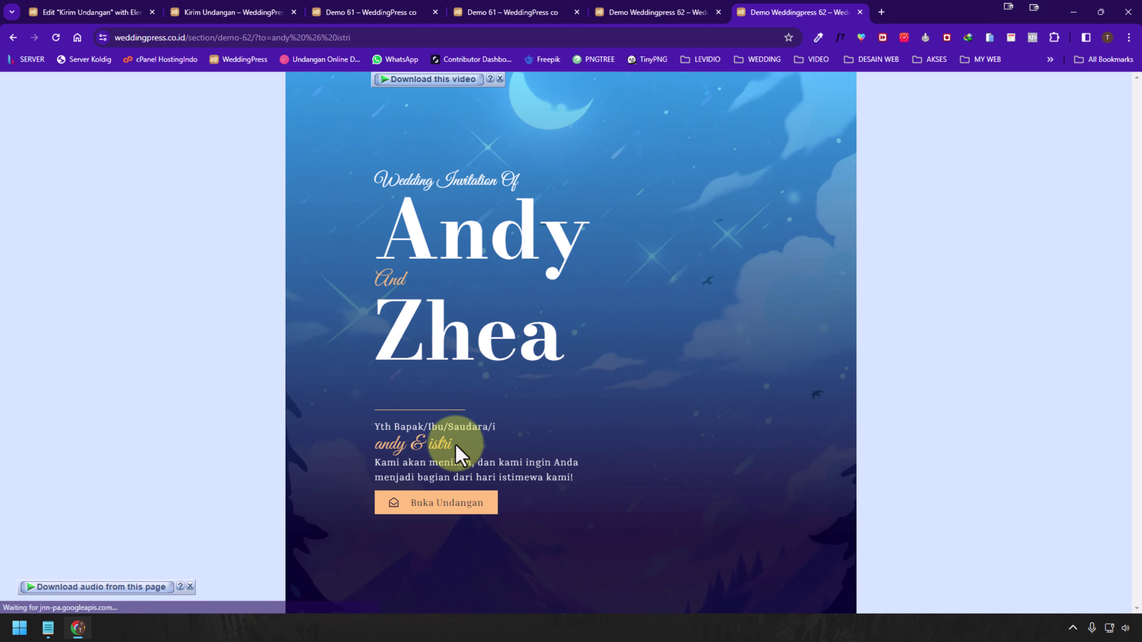
- Highlight the guest name on the Demo 62 invitation cover to check the personalisation
{"action": "triple_click", "coordinate": [382, 446]}
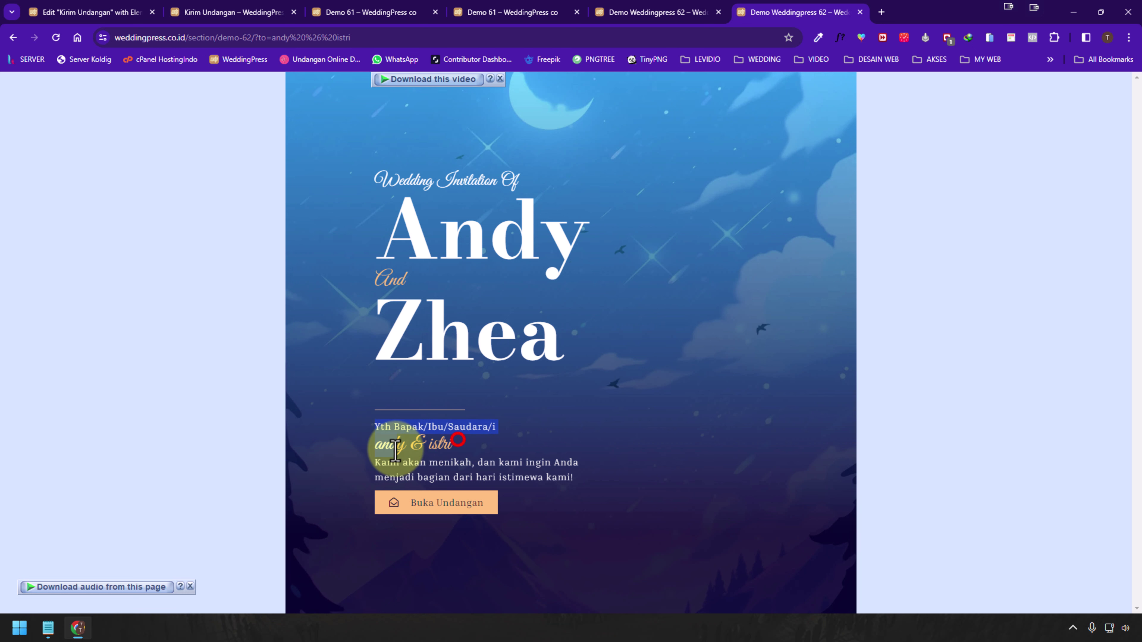
{"action": "left_click_drag", "start_coordinate": [385, 448], "coordinate": [427, 451]}
{"action": "triple_click", "coordinate": [446, 447]}
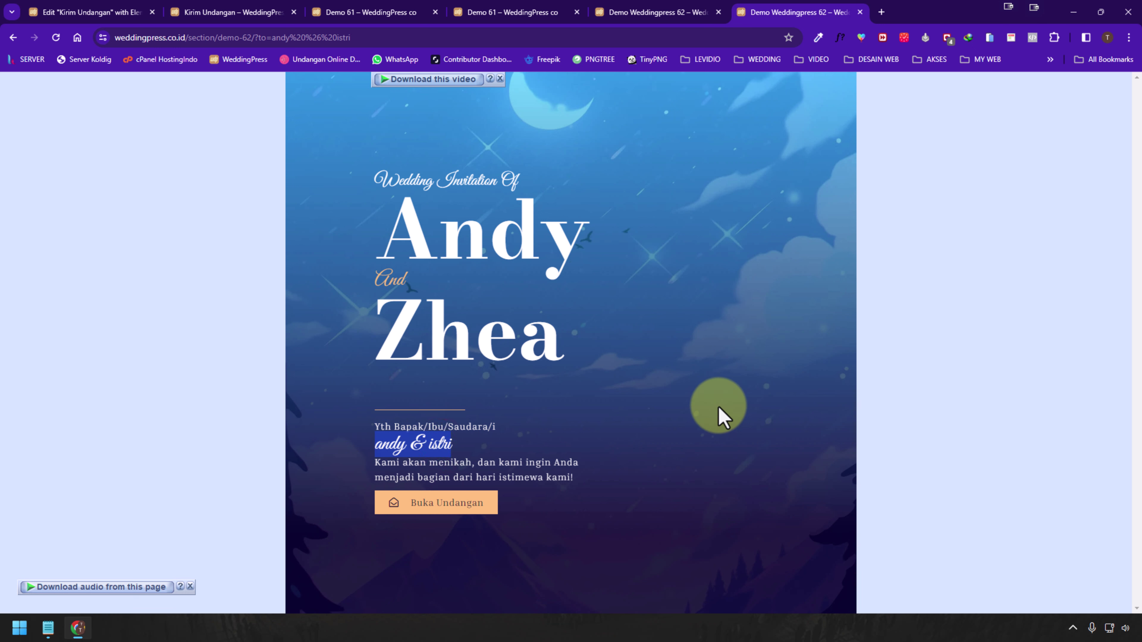
- Return to the Elementor editor of the Kirim Undangan page and review the Kirim Kit form
{"action": "left_click", "coordinate": [110, 9]}
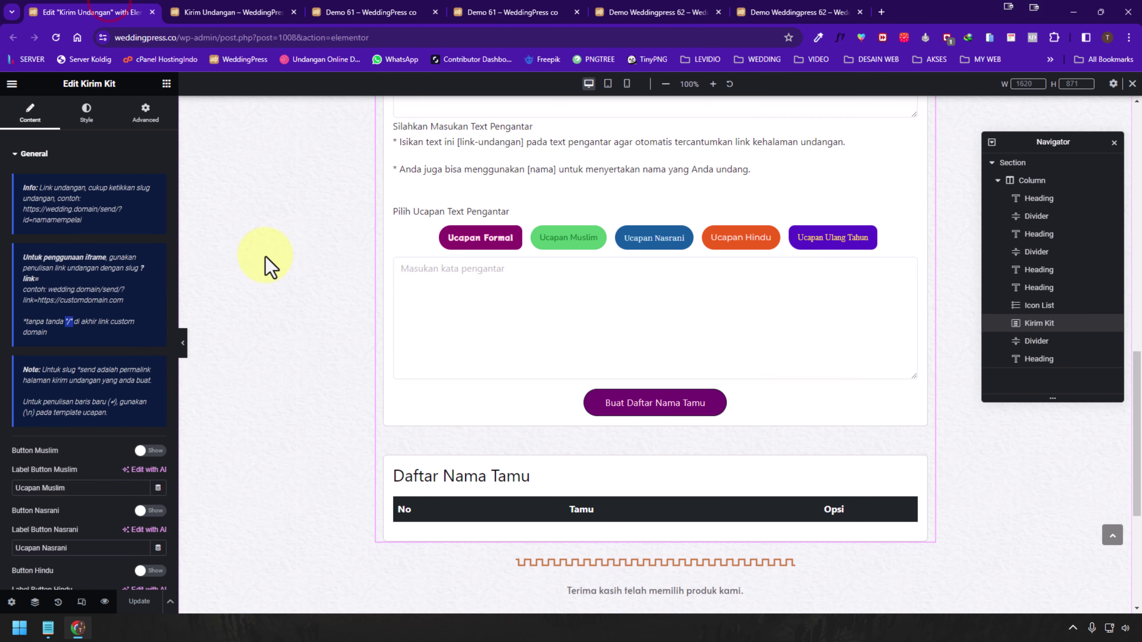
{"action": "scroll", "coordinate": [268, 263], "scroll_direction": "up", "scroll_amount": 3}
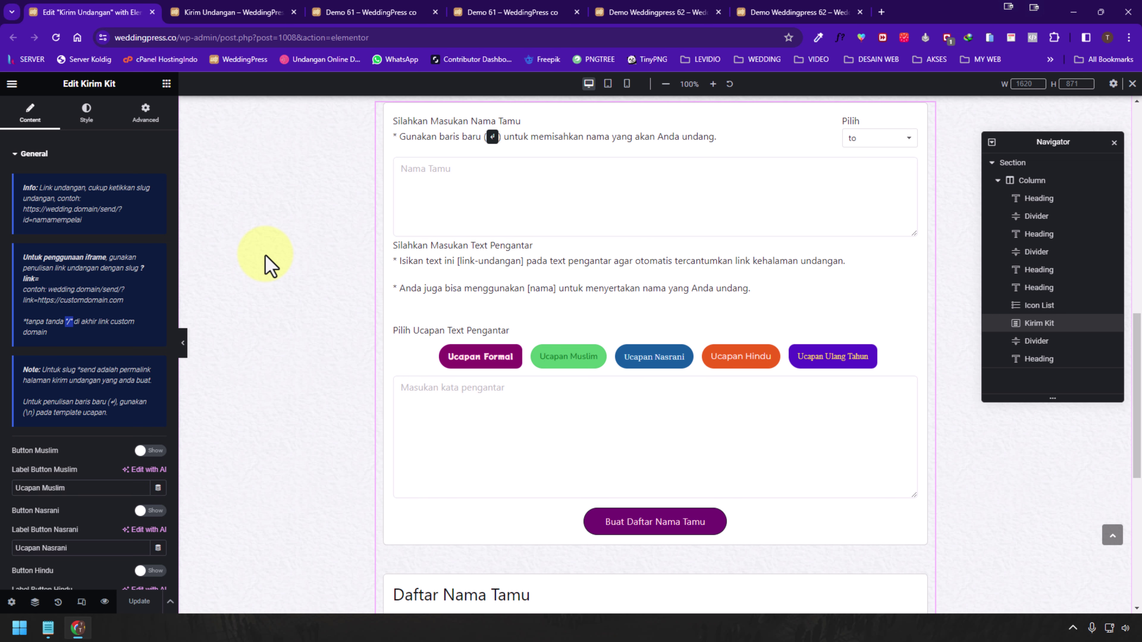
{"action": "scroll", "coordinate": [293, 247], "scroll_direction": "up", "scroll_amount": 2}
{"action": "scroll", "coordinate": [301, 243], "scroll_direction": "down", "scroll_amount": 1}
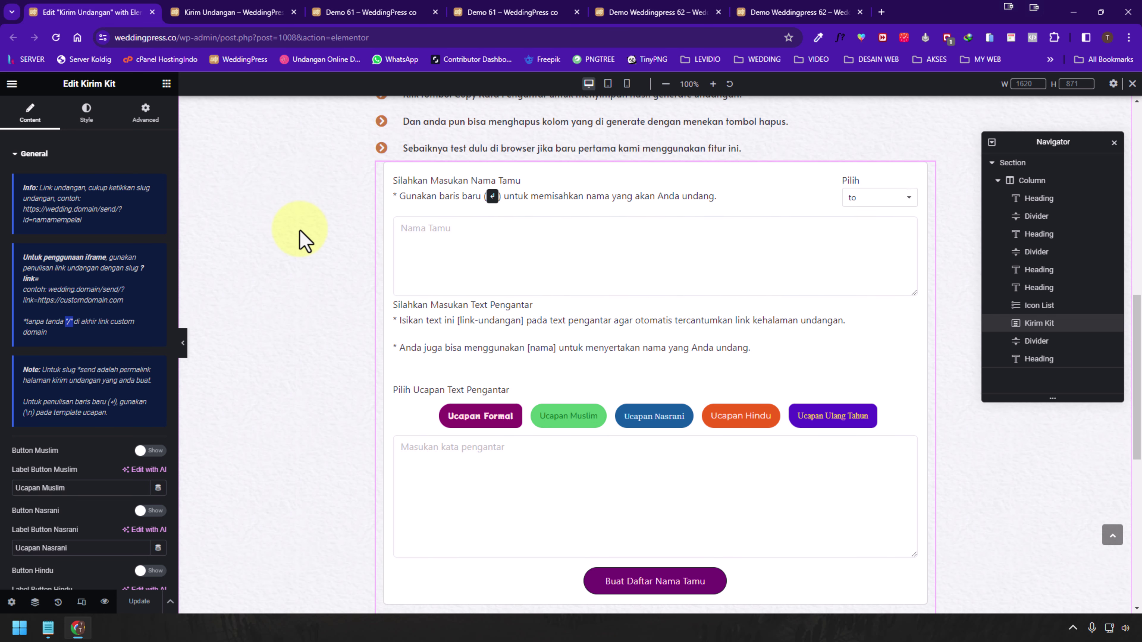